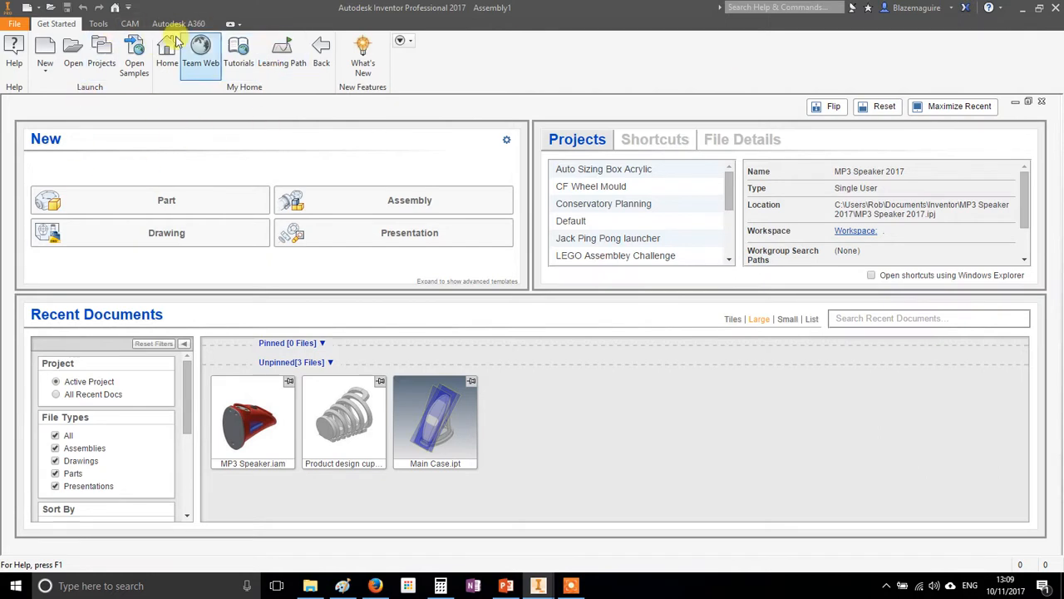
Create a new single-user project named Mechanism and make it the active project
{"action": "left_click", "coordinate": [145, 60]}
{"action": "left_click", "coordinate": [169, 61]}
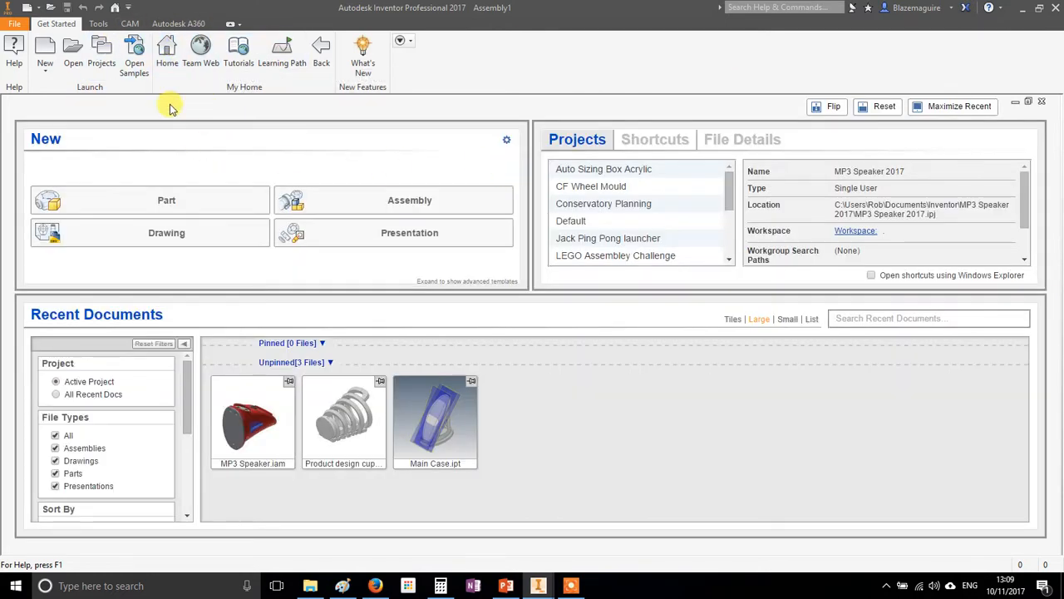
{"action": "left_click", "coordinate": [101, 52]}
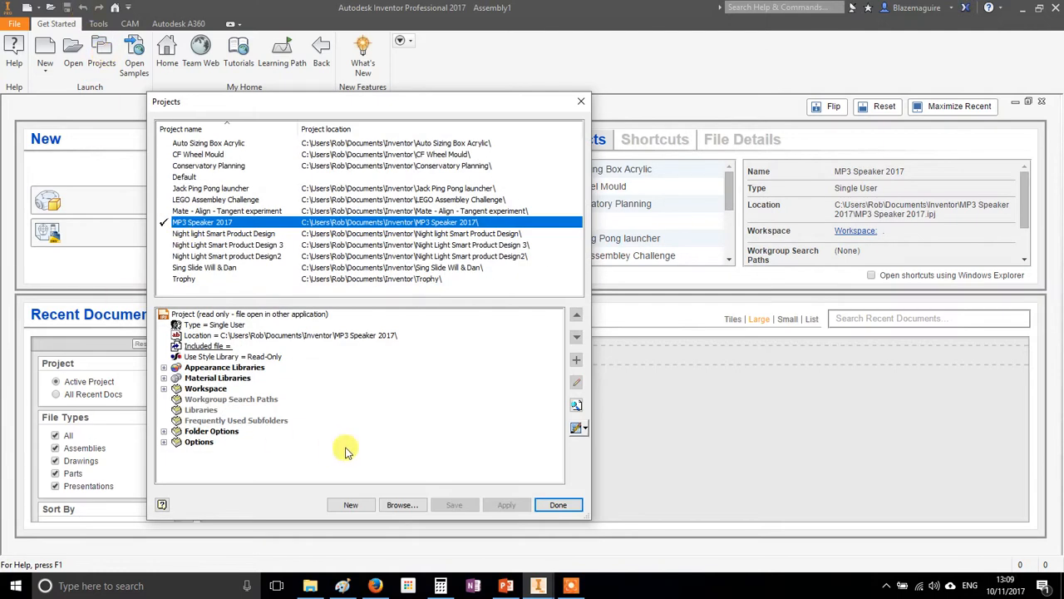
{"action": "left_click", "coordinate": [350, 505]}
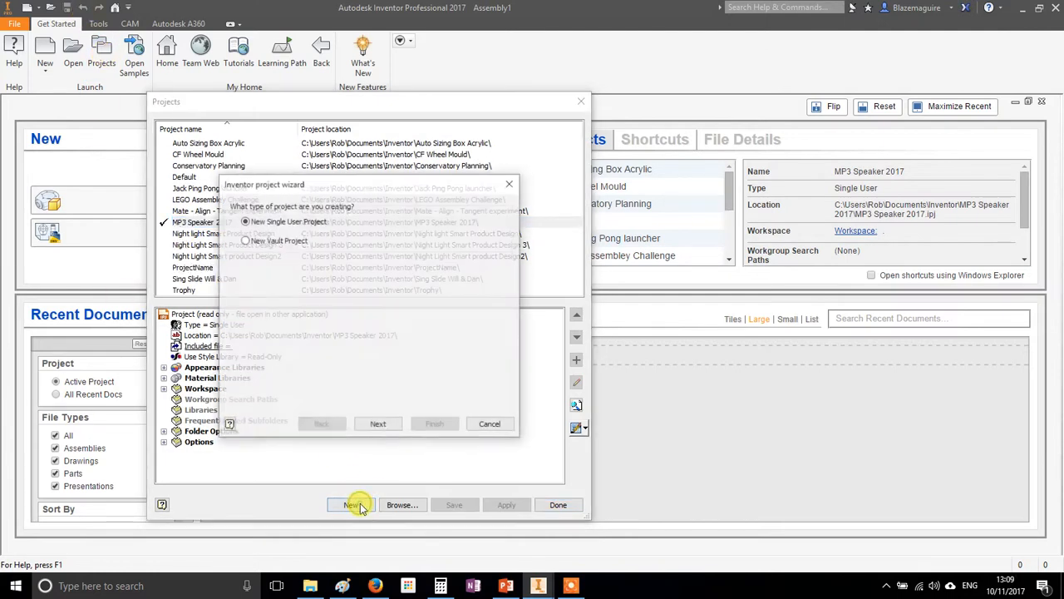
{"action": "left_click", "coordinate": [380, 426]}
{"action": "double_click", "coordinate": [301, 232]}
{"action": "type", "text": "Mechanism"}
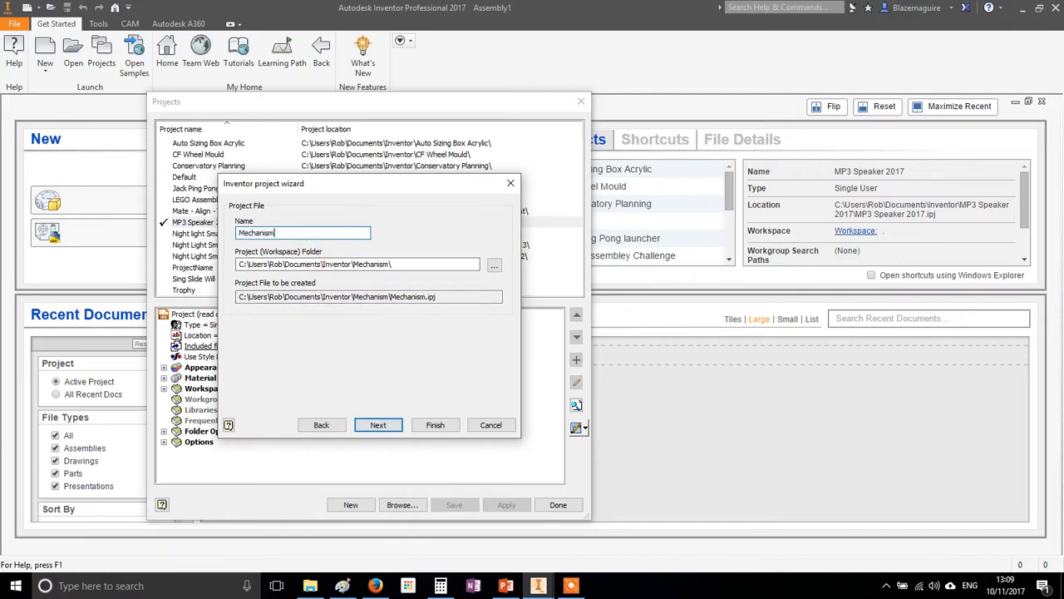
{"action": "left_click", "coordinate": [390, 429]}
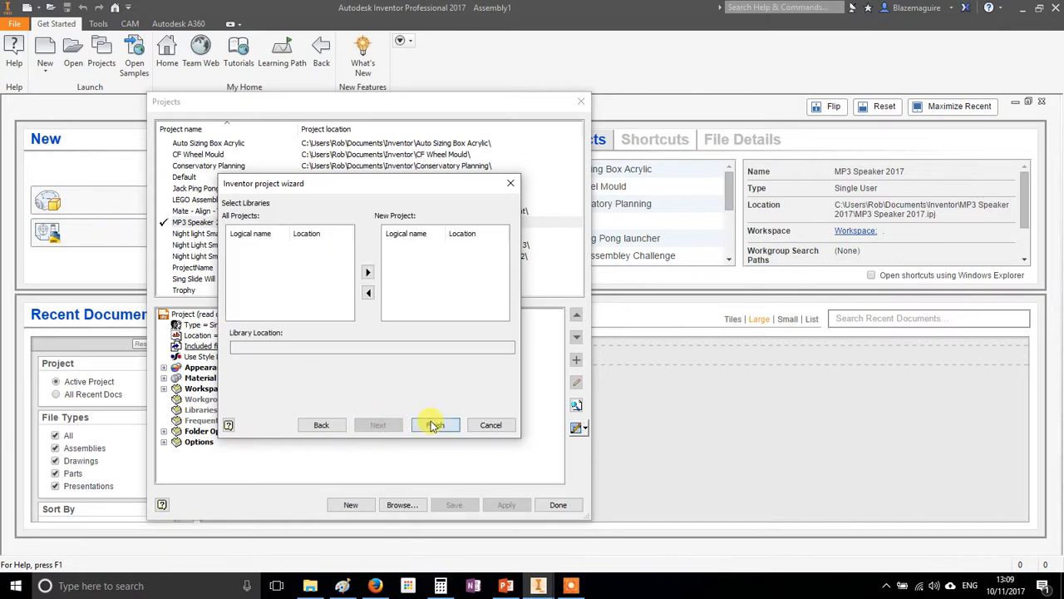
{"action": "left_click", "coordinate": [433, 424]}
{"action": "left_click", "coordinate": [371, 342]}
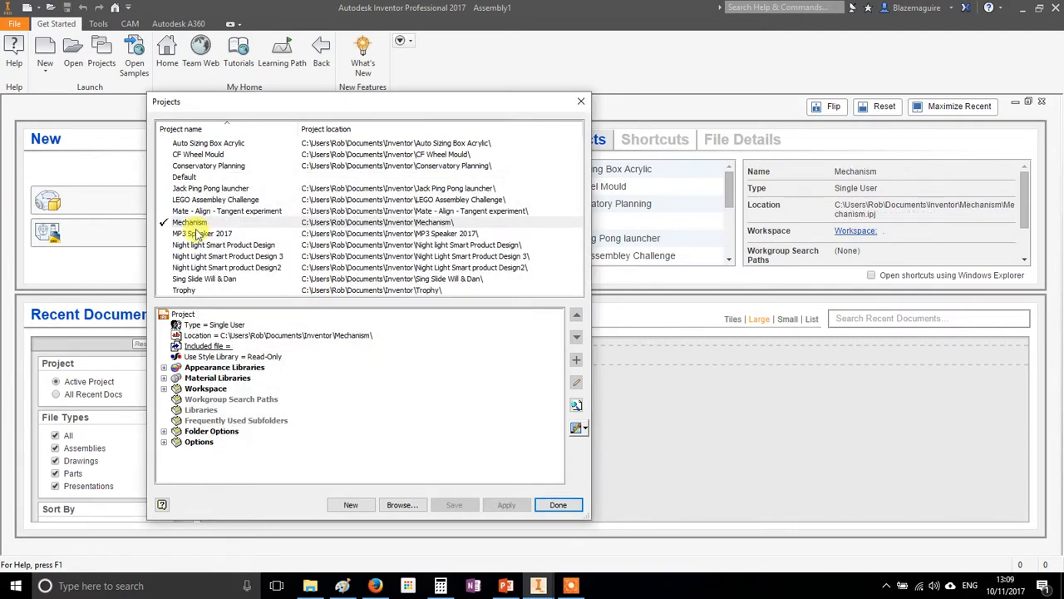
{"action": "left_click", "coordinate": [559, 505]}
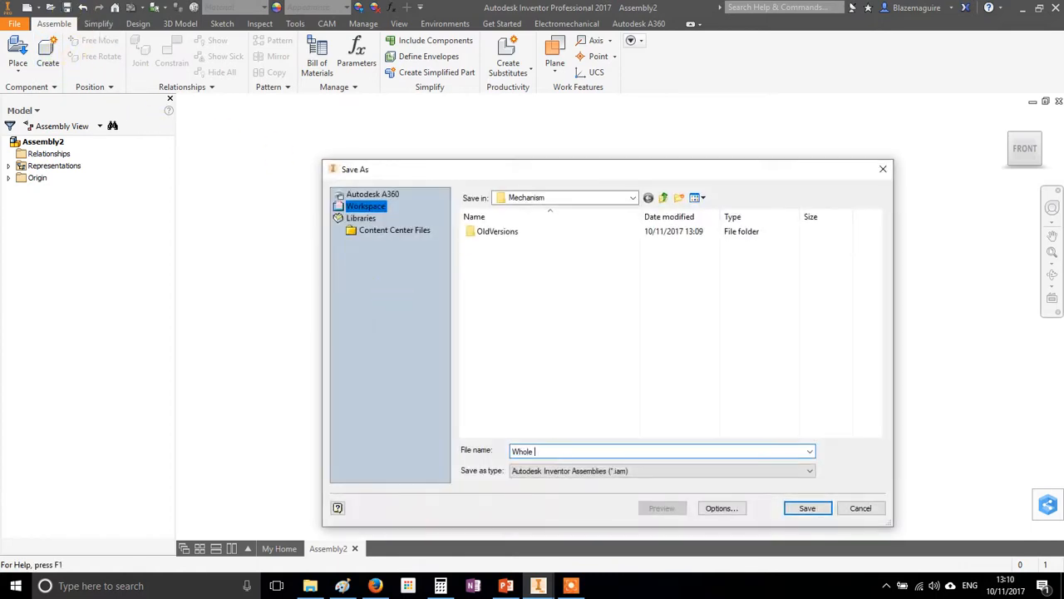
Save the assembly as Whole mechanism and create an in-place part named Back board in it
{"action": "type", "text": "sm"}
{"action": "key", "text": "Return"}
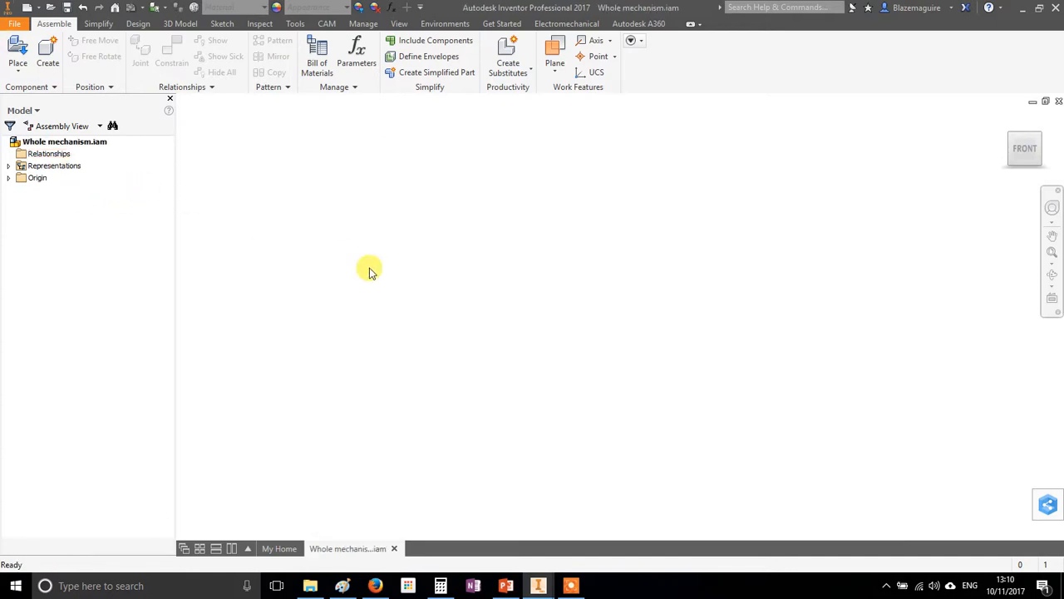
{"action": "left_click", "coordinate": [48, 54]}
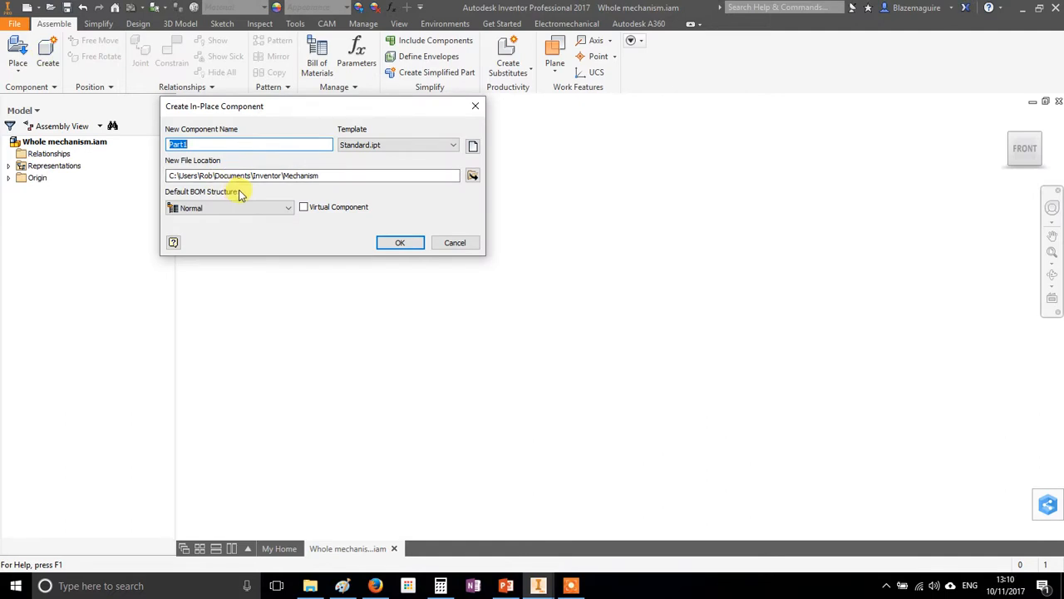
{"action": "type", "text": "Back boar"}
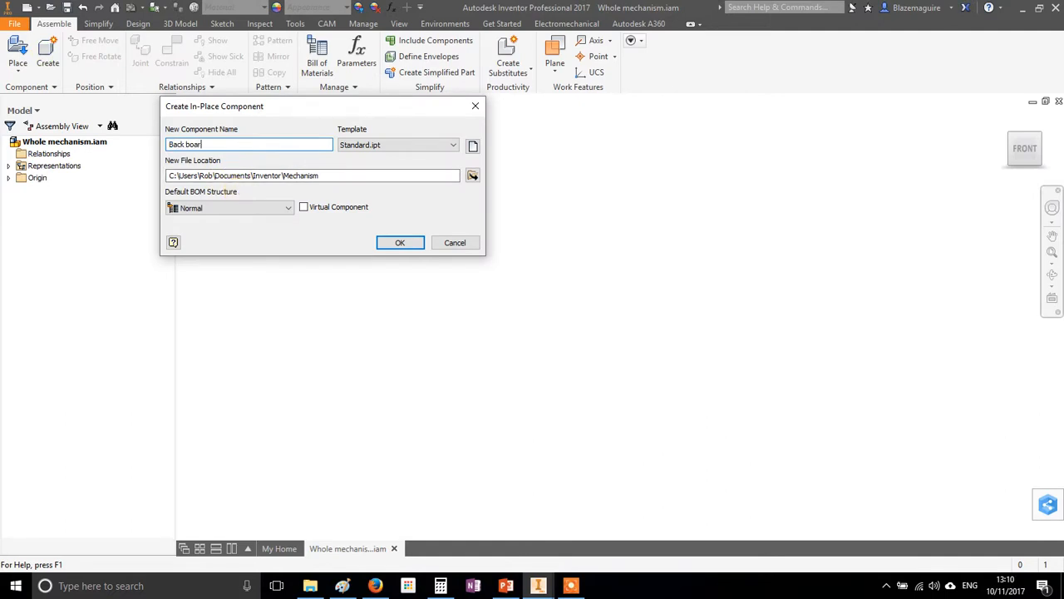
{"action": "type", "text": "d"}
{"action": "key", "text": "Return"}
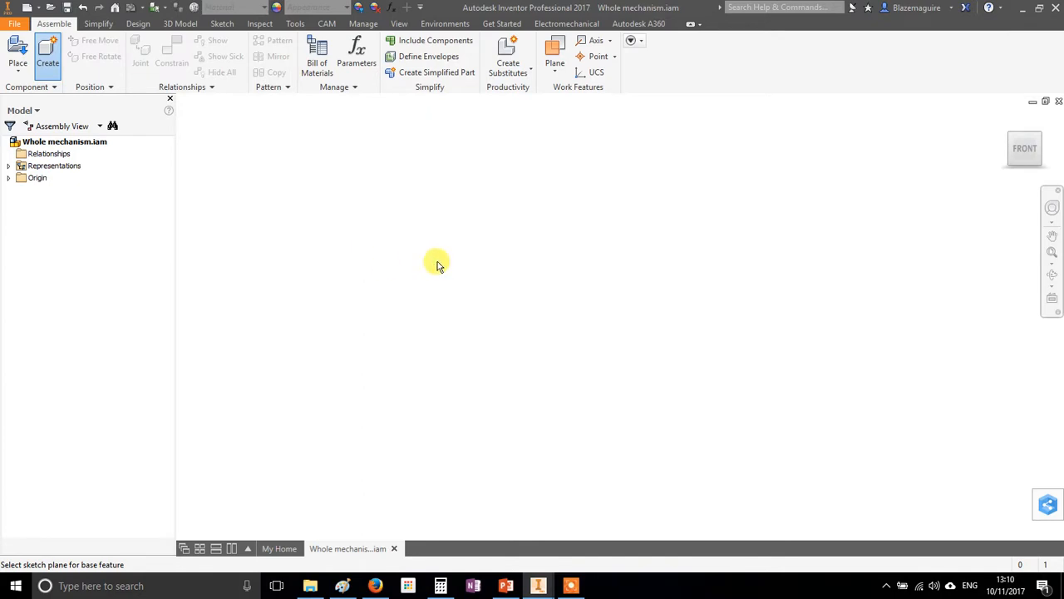
{"action": "left_click", "coordinate": [439, 265]}
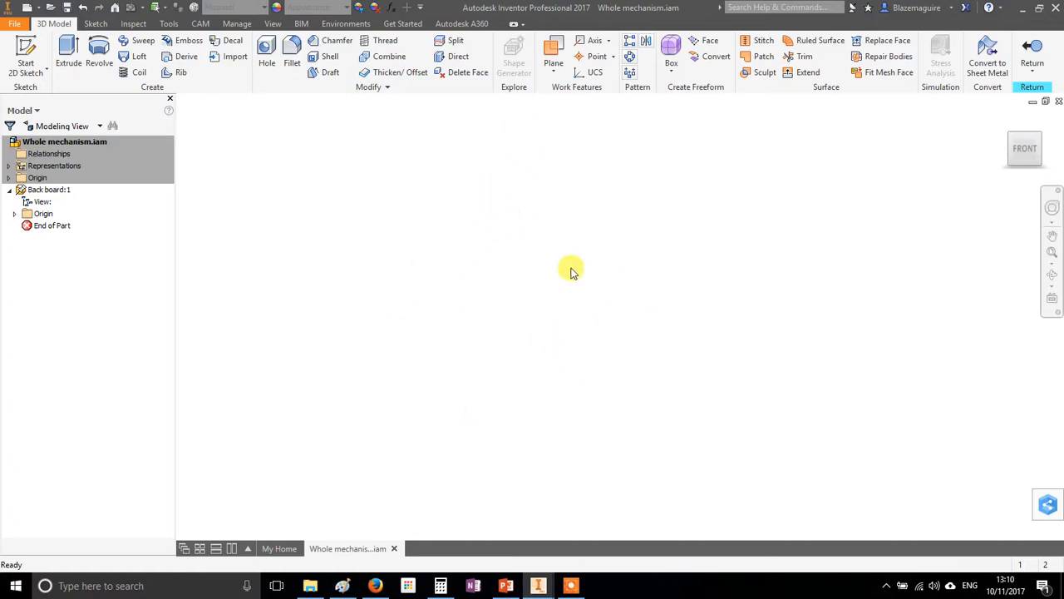
Start a 2D sketch in the back board and draw a 100 by 100 mm rectangle with one corner at the origin
{"action": "left_click", "coordinate": [25, 51]}
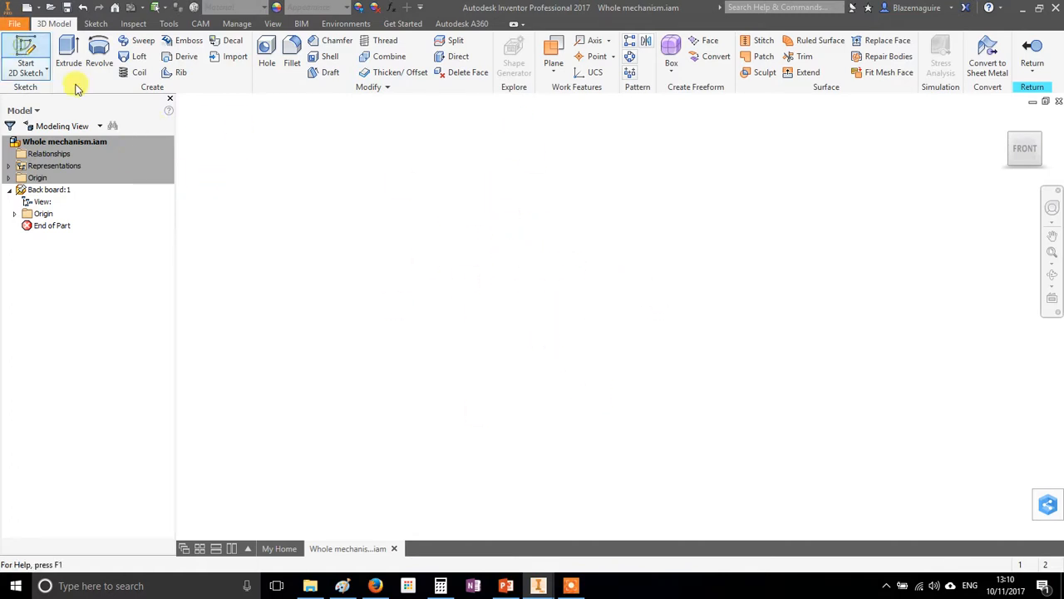
{"action": "left_click", "coordinate": [584, 198]}
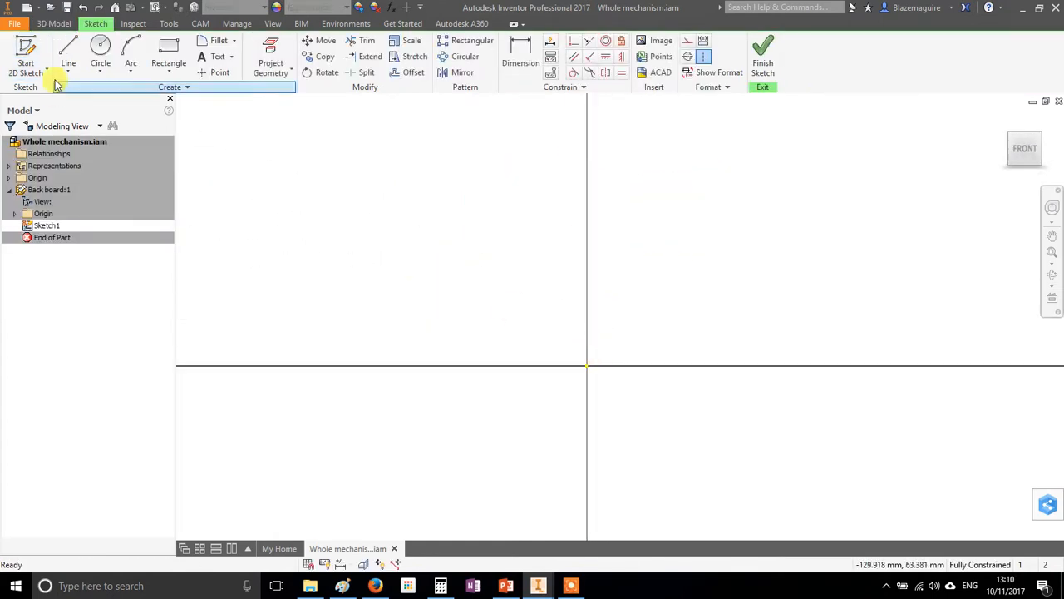
{"action": "left_click", "coordinate": [168, 51]}
{"action": "left_click", "coordinate": [587, 366]}
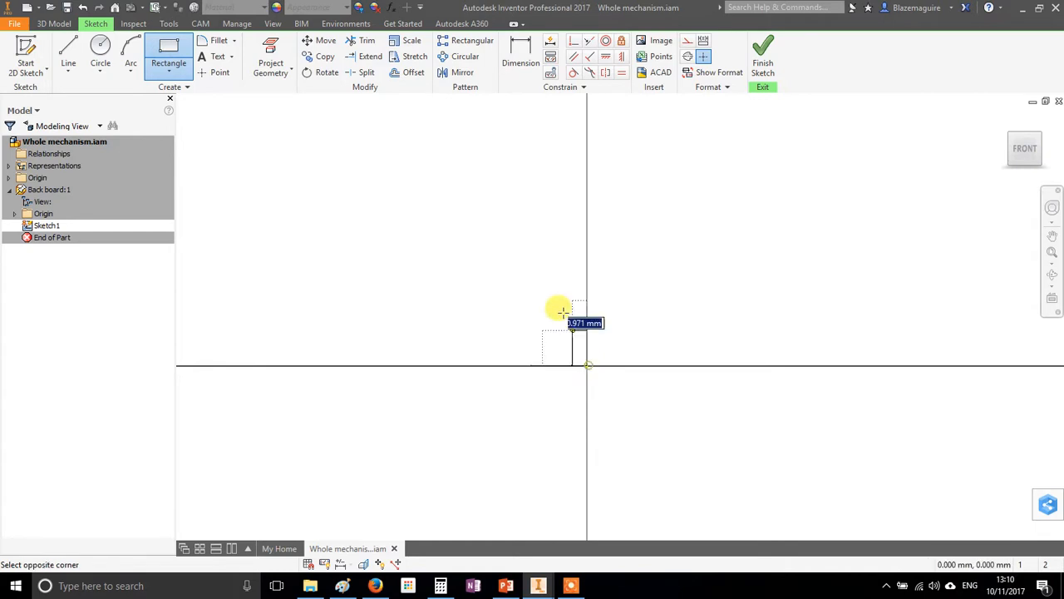
{"action": "scroll", "coordinate": [333, 177], "scroll_direction": "up", "scroll_amount": 3}
{"action": "middle_click_drag", "start_coordinate": [332, 178], "coordinate": [411, 315]}
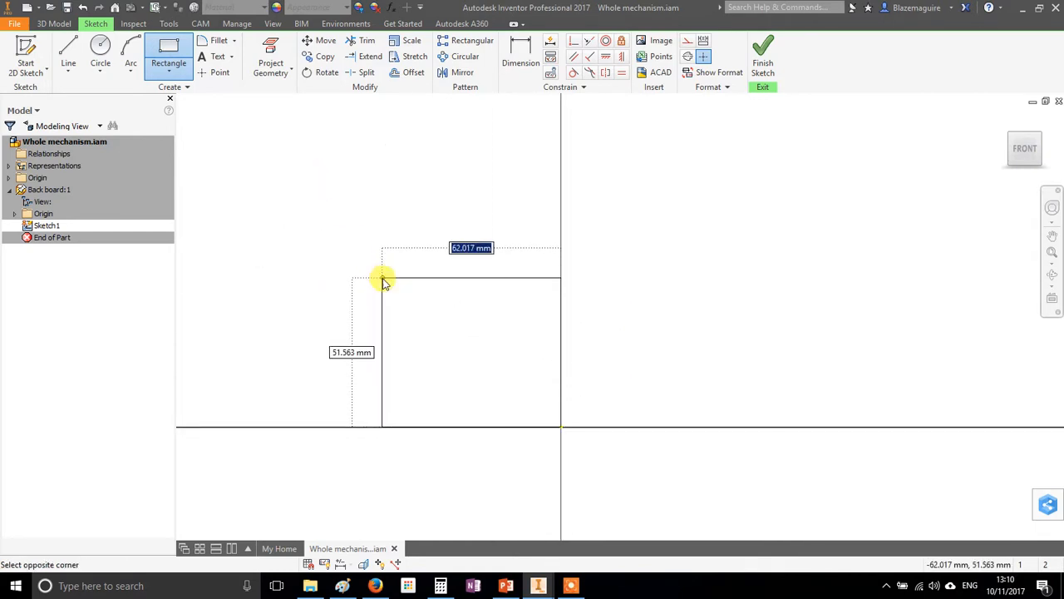
{"action": "type", "text": "100"}
{"action": "key", "text": "Tab"}
{"action": "type", "text": "100"}
{"action": "key", "text": "Return"}
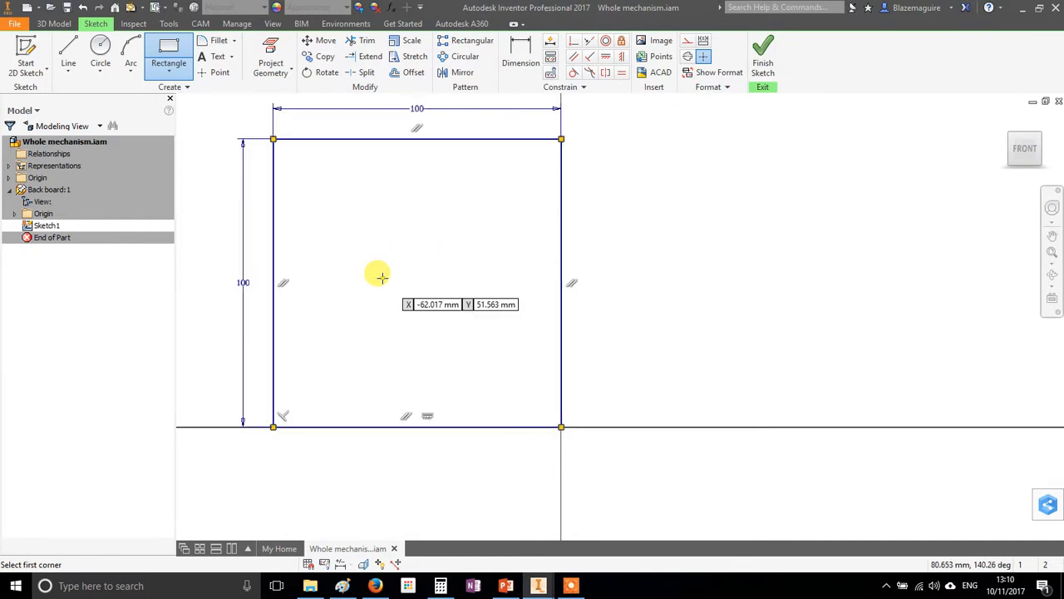
Draw an 8 mm diameter circle midway across the lower part of the square, with its centre 25 mm above the bottom edge
{"action": "left_click", "coordinate": [100, 48]}
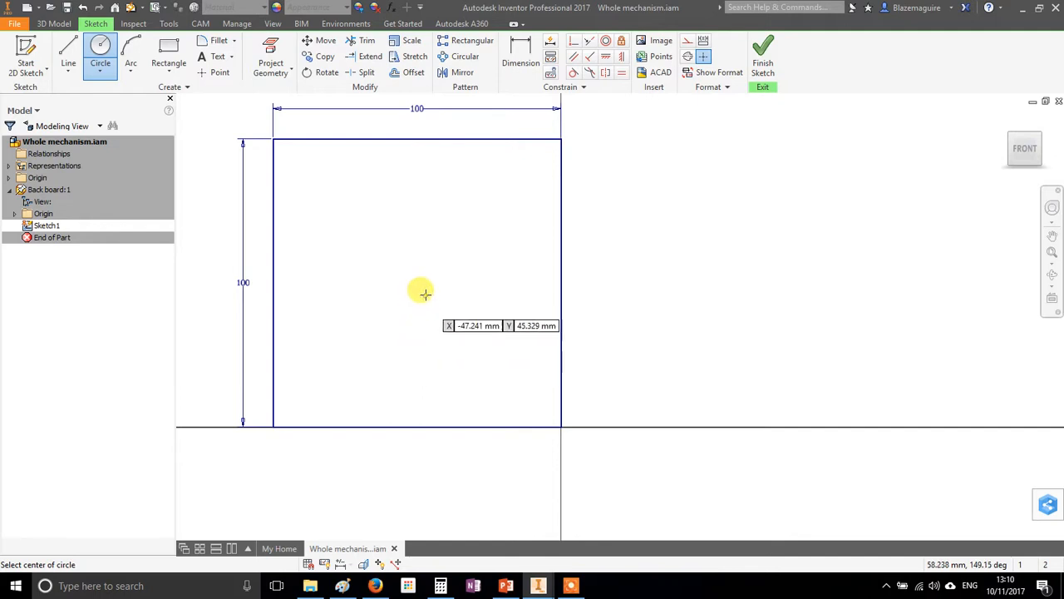
{"action": "left_click", "coordinate": [417, 352]}
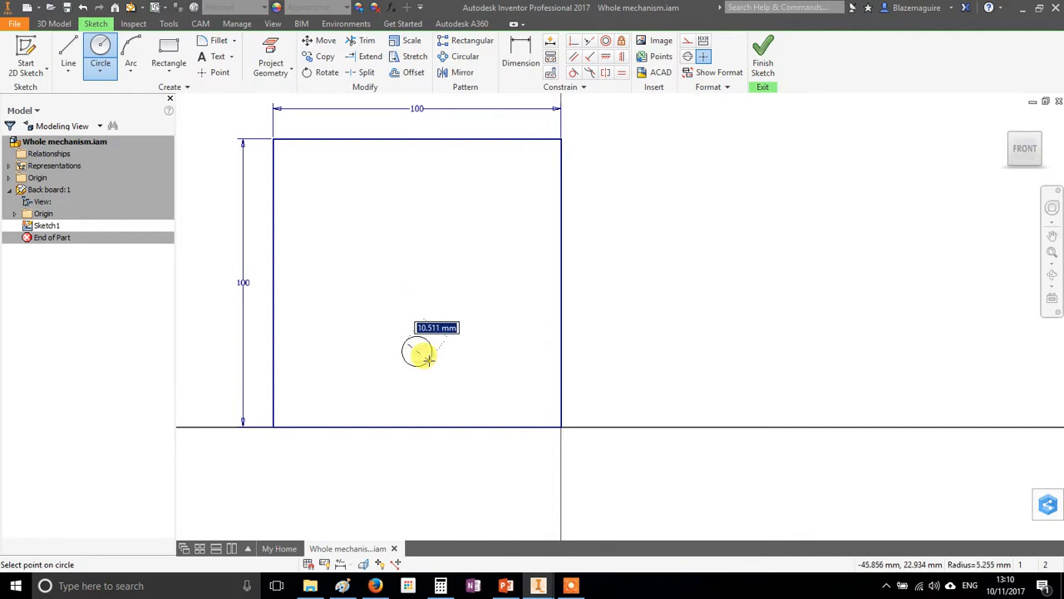
{"action": "key", "text": "Return"}
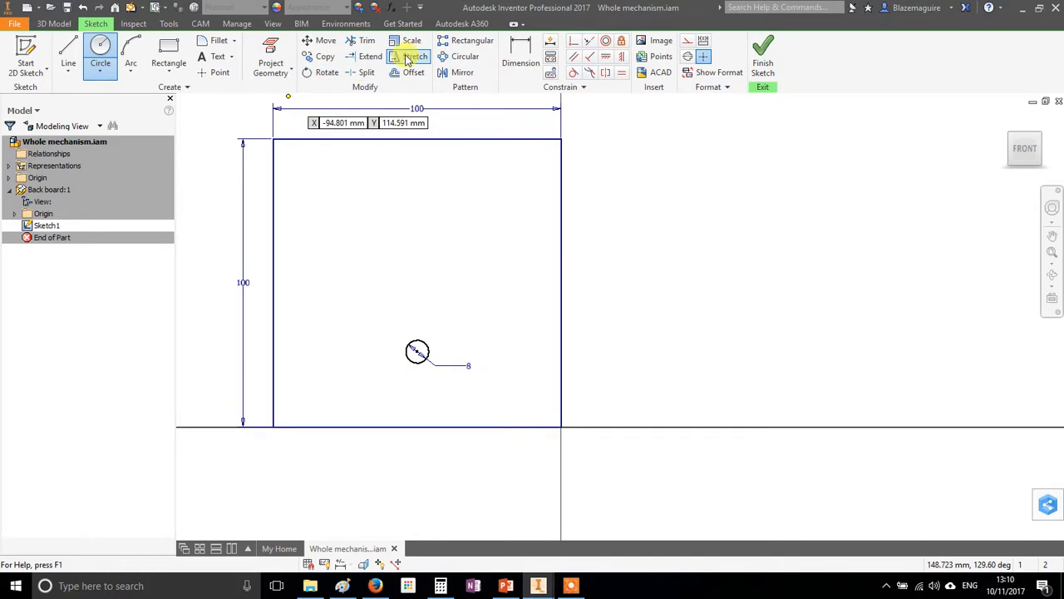
{"action": "left_click", "coordinate": [531, 50]}
{"action": "left_click", "coordinate": [415, 435]}
{"action": "left_click", "coordinate": [509, 384]}
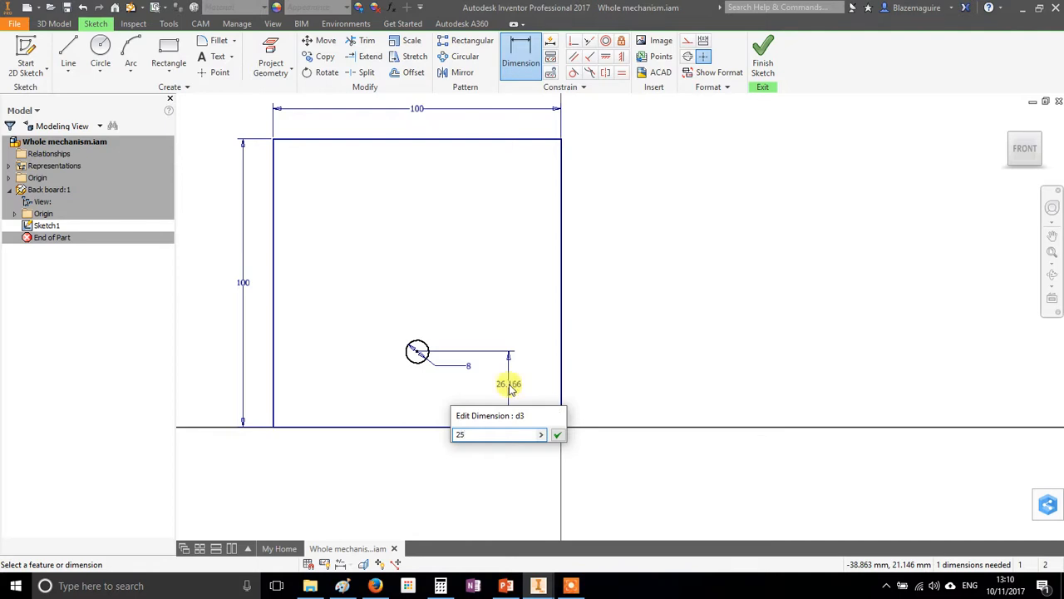
{"action": "type", "text": "25"}
{"action": "key", "text": "Return"}
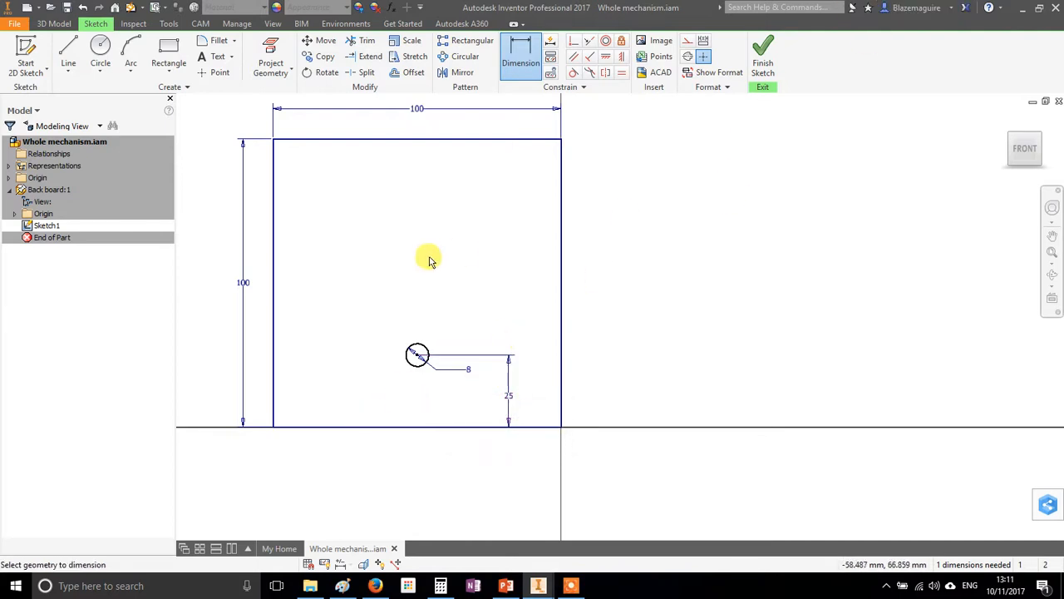
Finish the sketch and extrude the square profile 10 mm, leaving the circle as a hole
{"action": "left_click", "coordinate": [766, 53]}
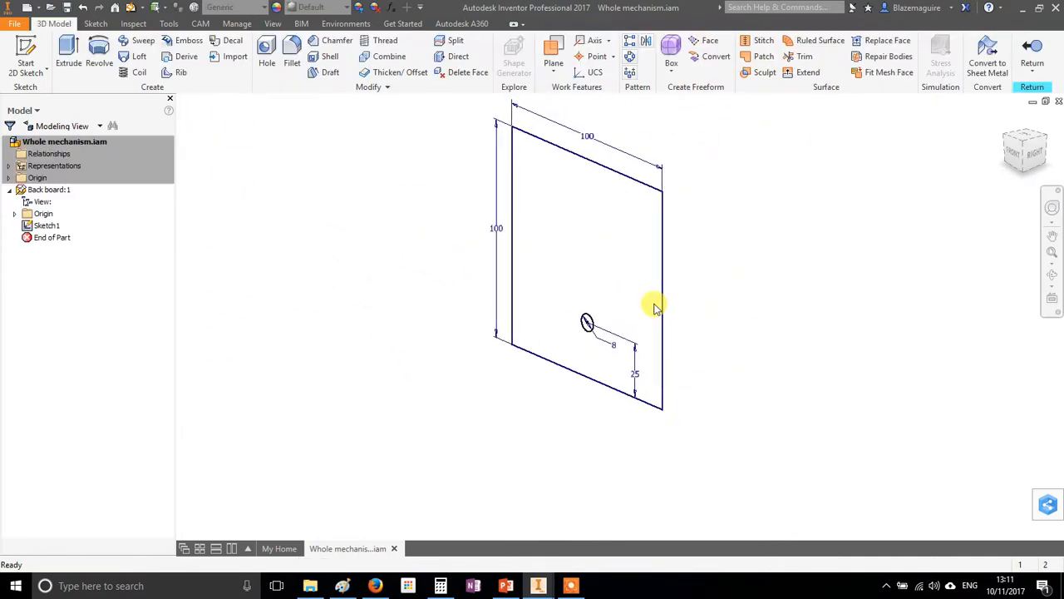
{"action": "left_click", "coordinate": [71, 52]}
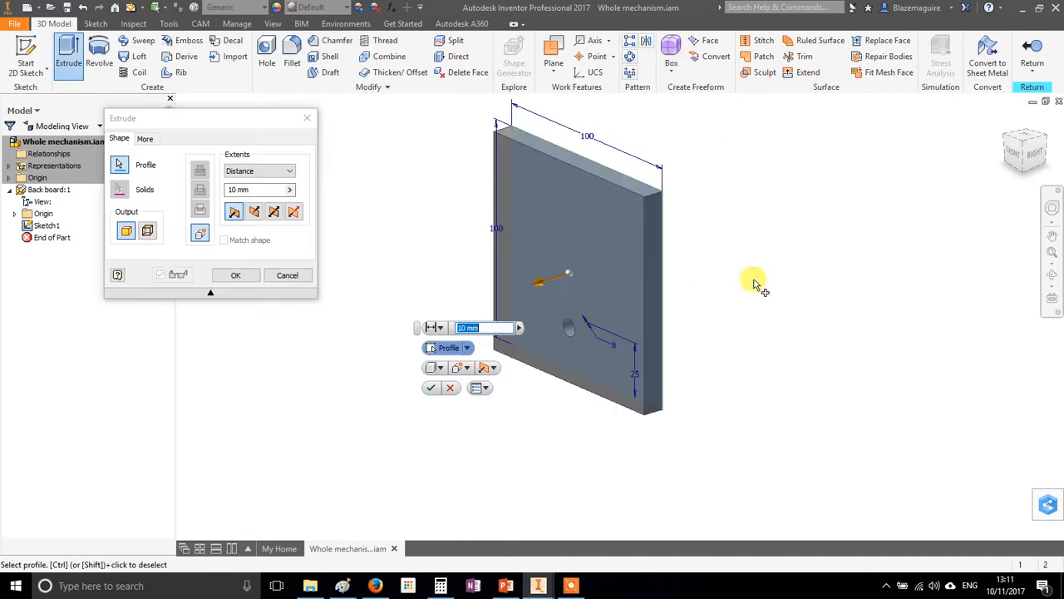
{"action": "left_click", "coordinate": [432, 387]}
Start a sketch on the board's front face and draw a 50 by 50 mm rectangle overlapping its top edge
{"action": "middle_click_drag", "start_coordinate": [814, 222], "coordinate": [764, 270], "text": "shift"}
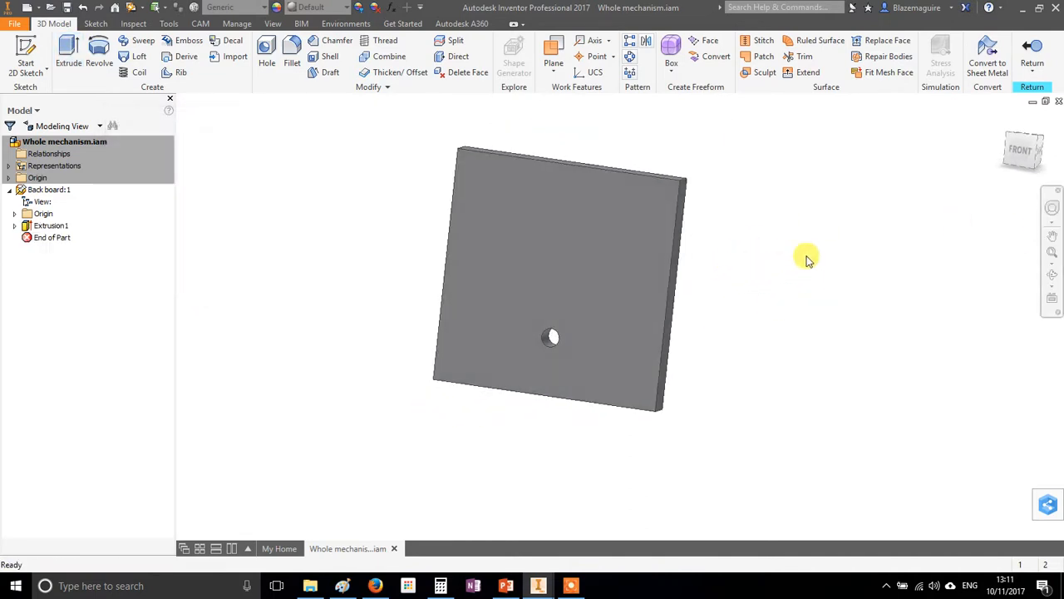
{"action": "left_click", "coordinate": [38, 50]}
{"action": "left_click", "coordinate": [610, 191]}
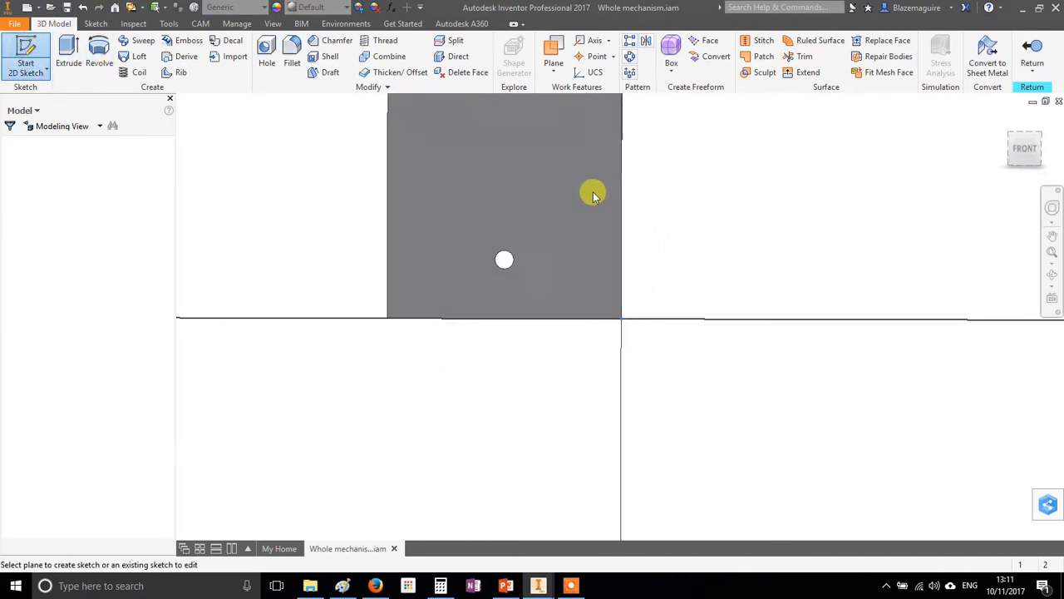
{"action": "left_click", "coordinate": [169, 57]}
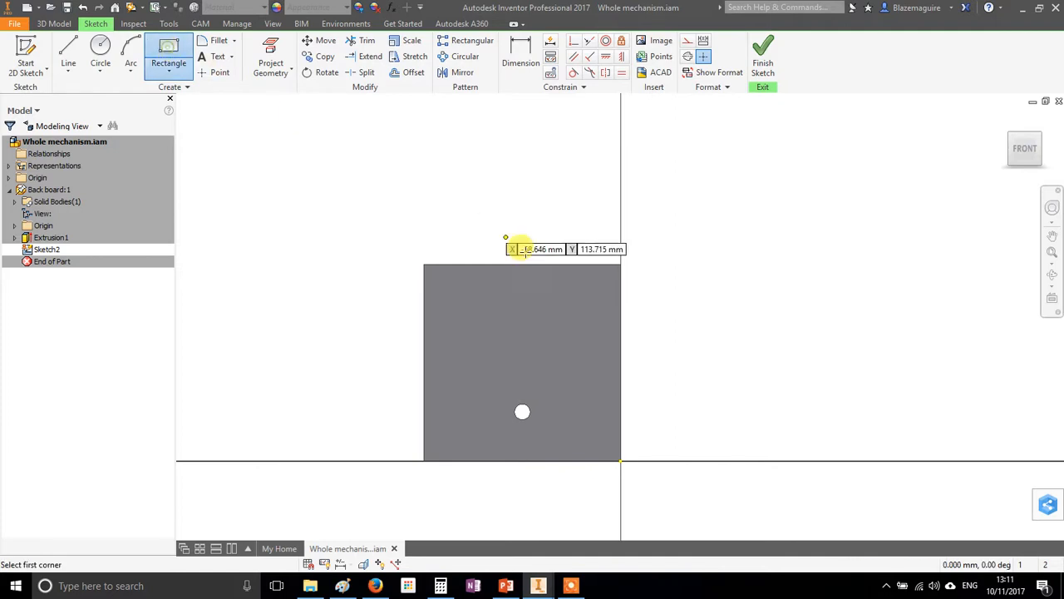
{"action": "left_click", "coordinate": [471, 281]}
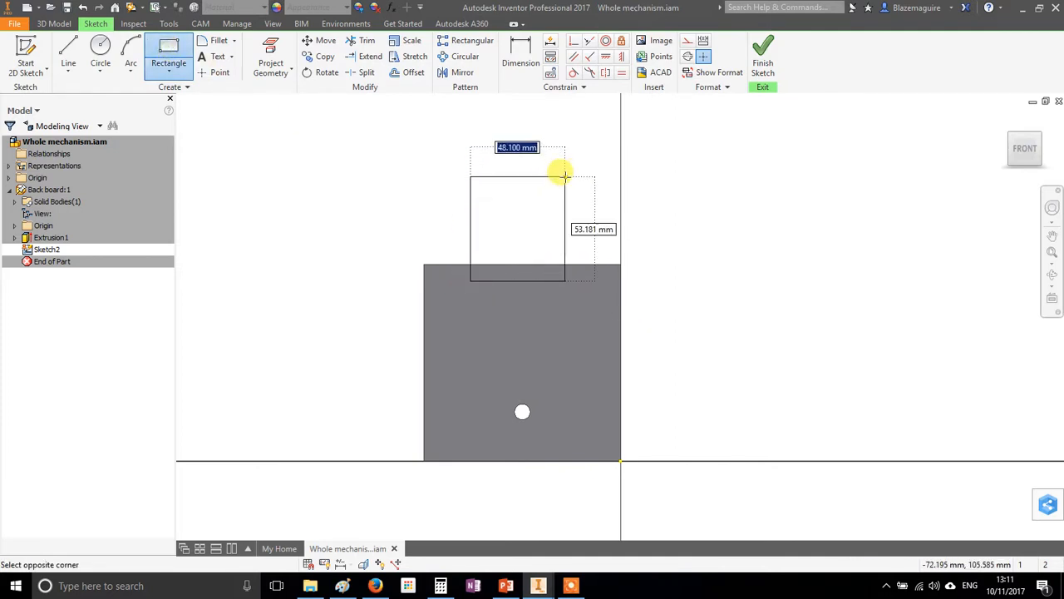
{"action": "type", "text": "50"}
{"action": "key", "text": "Tab"}
{"action": "type", "text": "50"}
{"action": "key", "text": "Return"}
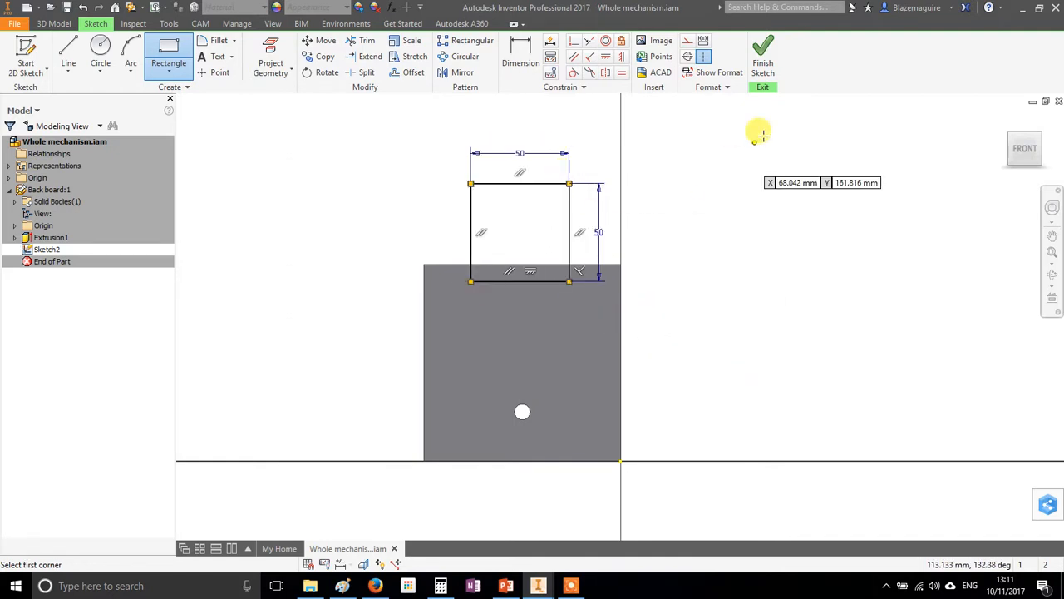
Make the small square's lower edge collinear with the board's top edge and set its left side 25 mm from the board's left edge
{"action": "left_click", "coordinate": [589, 41]}
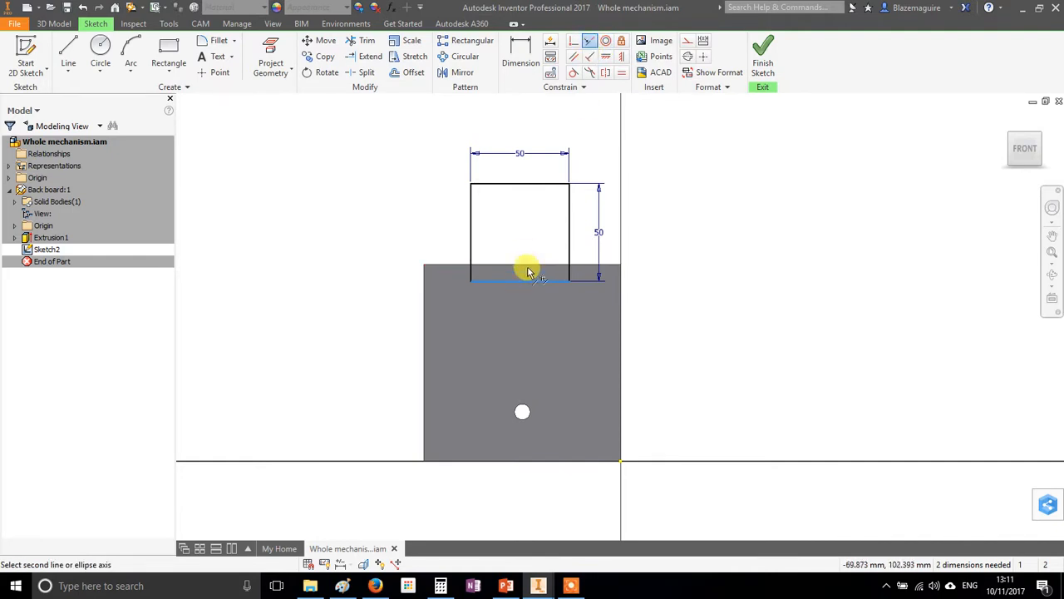
{"action": "left_click", "coordinate": [527, 264]}
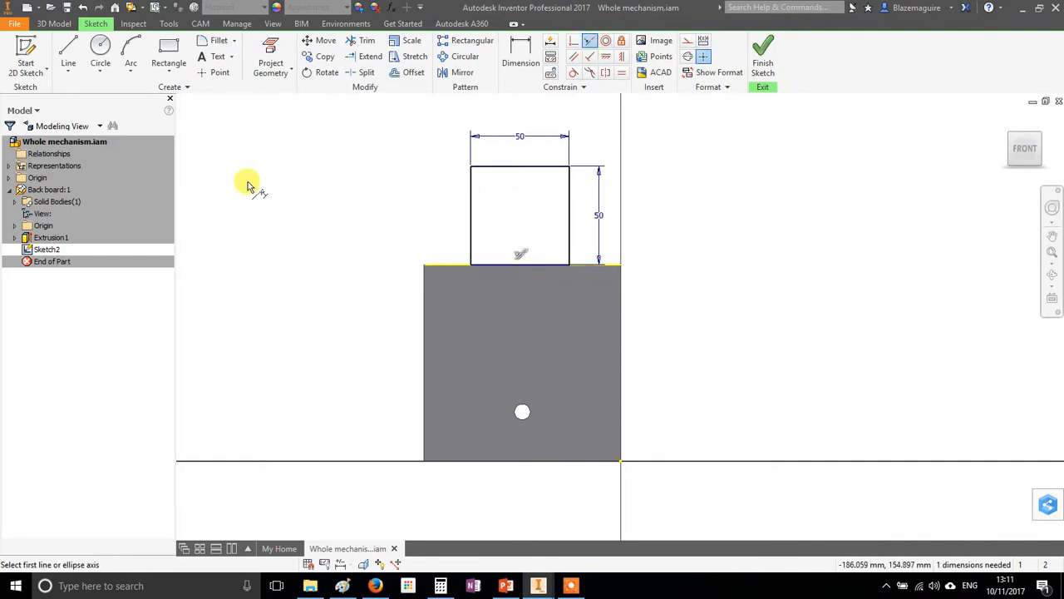
{"action": "left_click", "coordinate": [514, 53]}
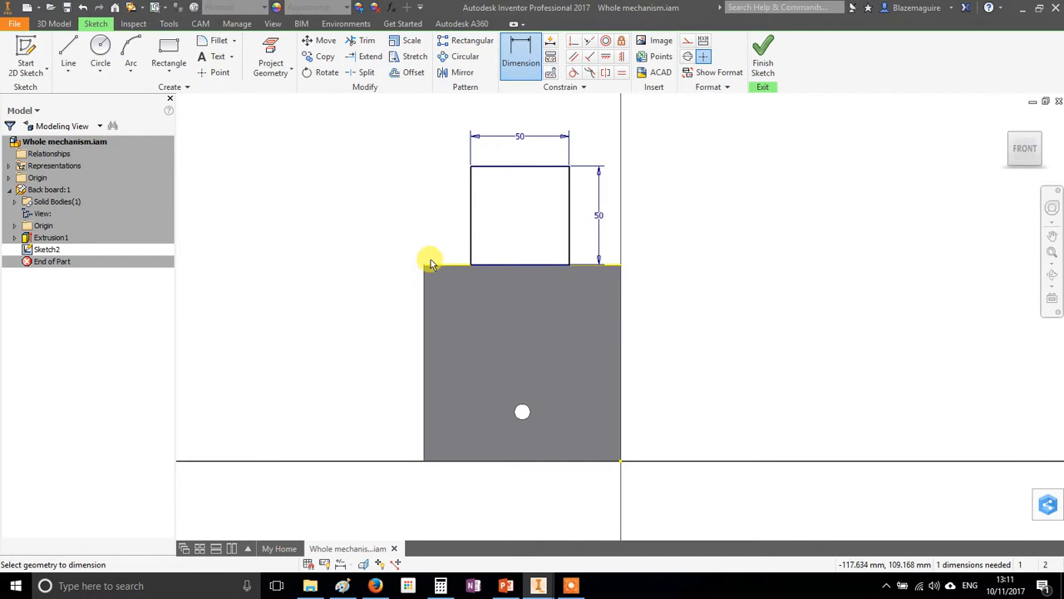
{"action": "left_click", "coordinate": [424, 277]}
{"action": "left_click", "coordinate": [471, 240]}
{"action": "left_click", "coordinate": [443, 240]}
{"action": "type", "text": "25"}
{"action": "key", "text": "Return"}
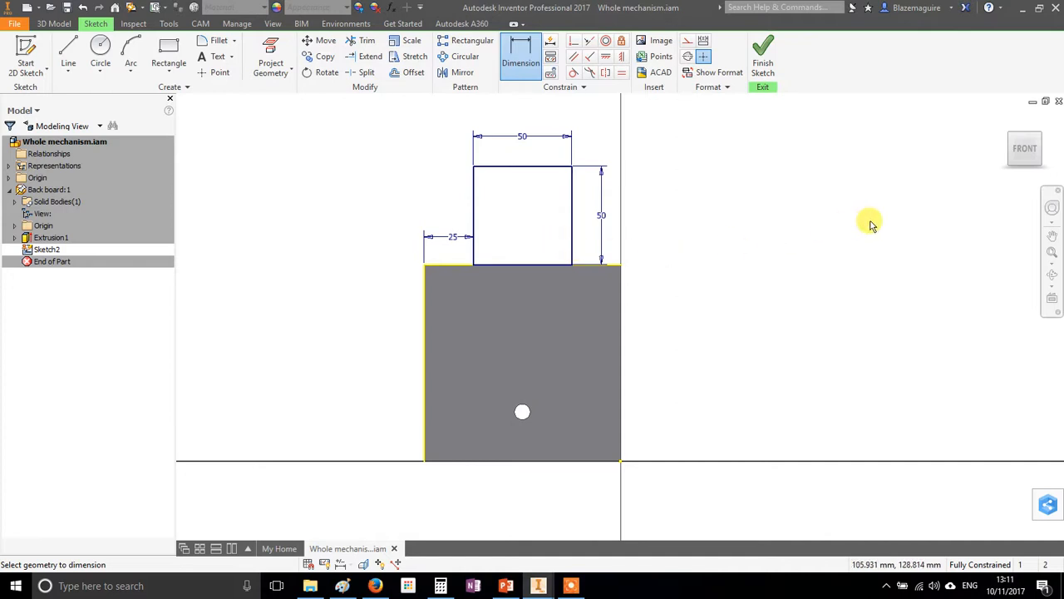
Draw a full-height rectangle 5 mm wide along the inside of the small square's left side
{"action": "left_click", "coordinate": [166, 55]}
{"action": "left_click", "coordinate": [471, 166]}
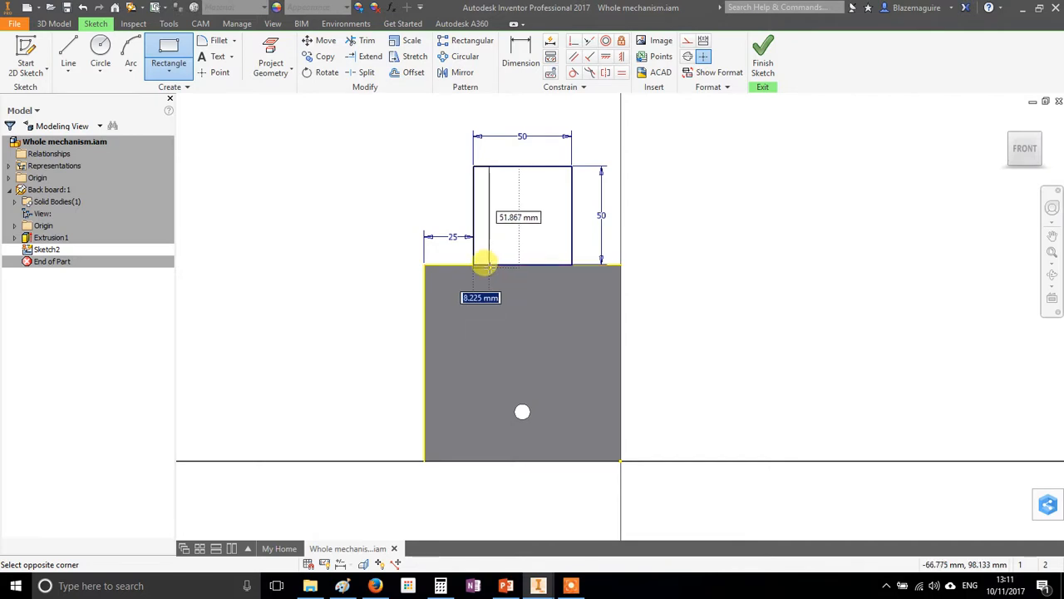
{"action": "key", "text": "Return"}
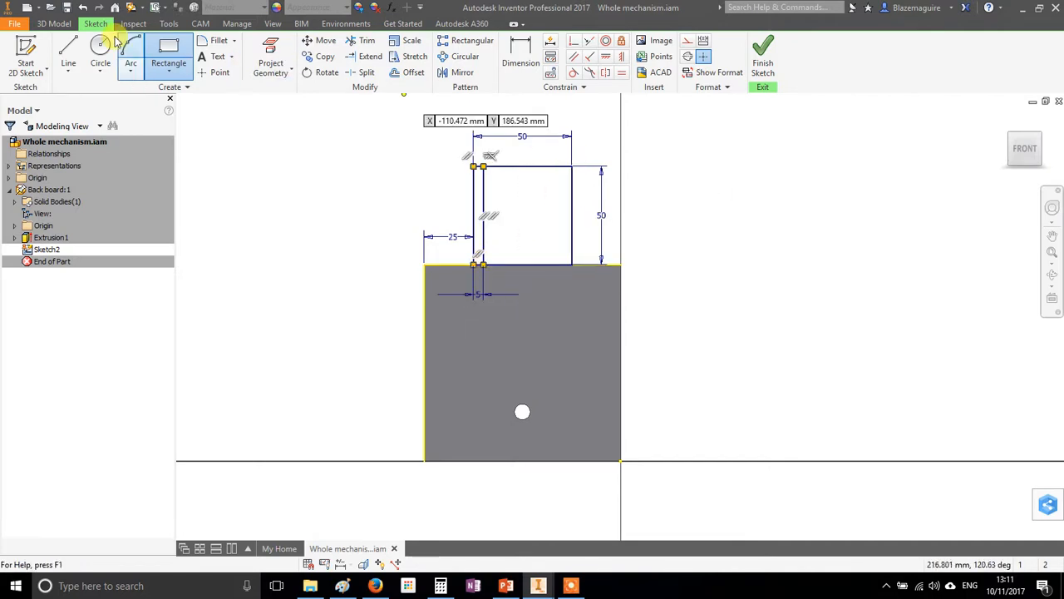
Draw a full-height rectangle 5 mm wide along the inside of the small square's right side and finish the sketch
{"action": "left_click", "coordinate": [571, 166]}
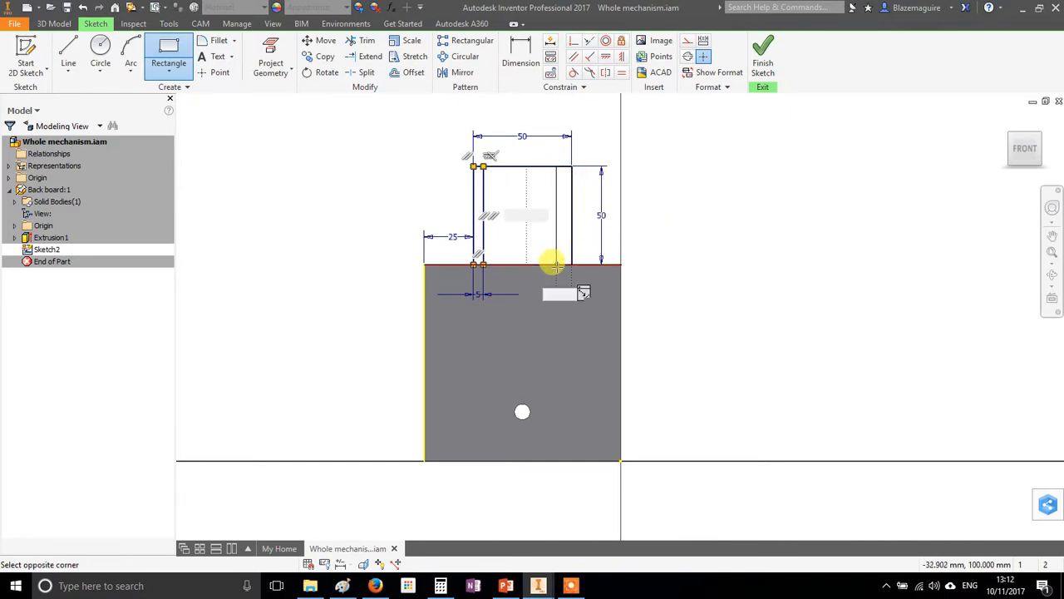
{"action": "type", "text": "5"}
{"action": "key", "text": "Return"}
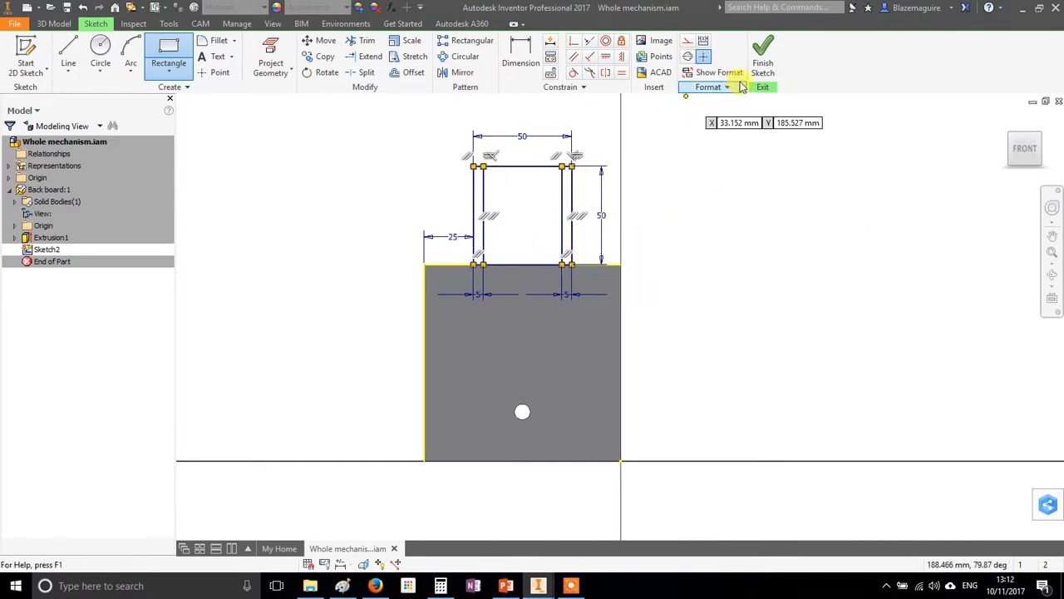
{"action": "left_click", "coordinate": [763, 52]}
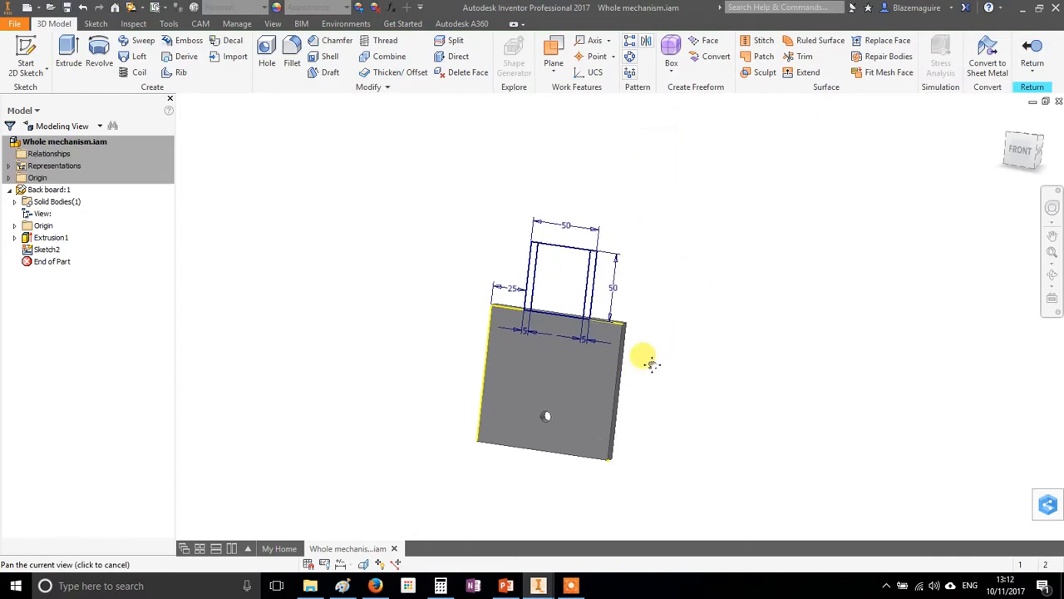
Extrude the two narrow upright strips 30 mm forward from the board's front face as guide walls
{"action": "left_click", "coordinate": [72, 51]}
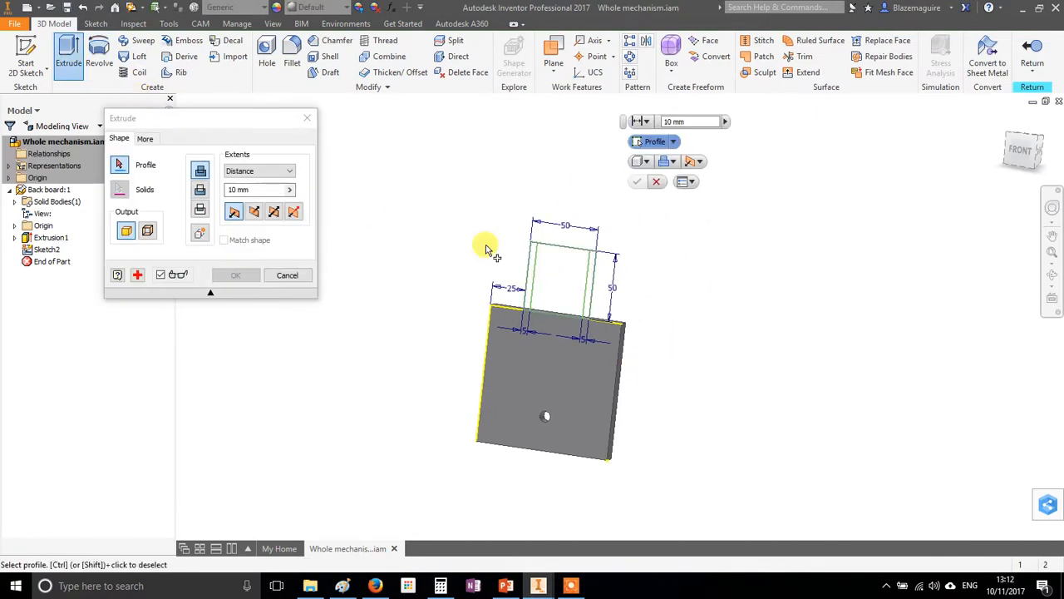
{"action": "left_click", "coordinate": [533, 265]}
{"action": "left_click", "coordinate": [591, 293]}
{"action": "middle_click_drag", "start_coordinate": [676, 329], "coordinate": [617, 337], "text": "shift"}
{"action": "scroll", "coordinate": [562, 339], "scroll_direction": "down", "scroll_amount": 3}
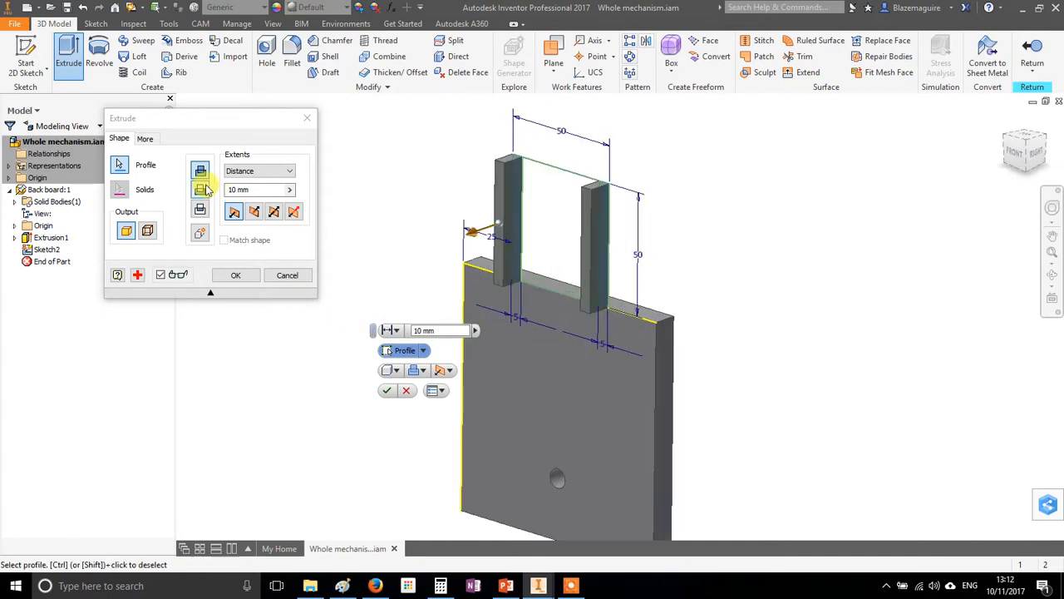
{"action": "left_click", "coordinate": [255, 211]}
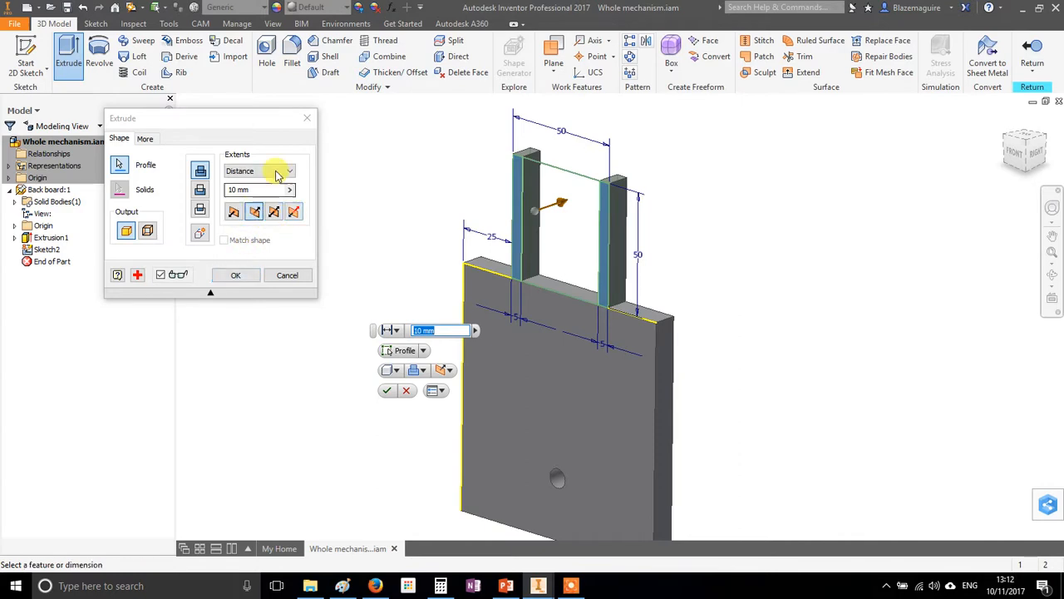
{"action": "left_click", "coordinate": [234, 211]}
{"action": "left_click_drag", "start_coordinate": [471, 239], "coordinate": [436, 253]}
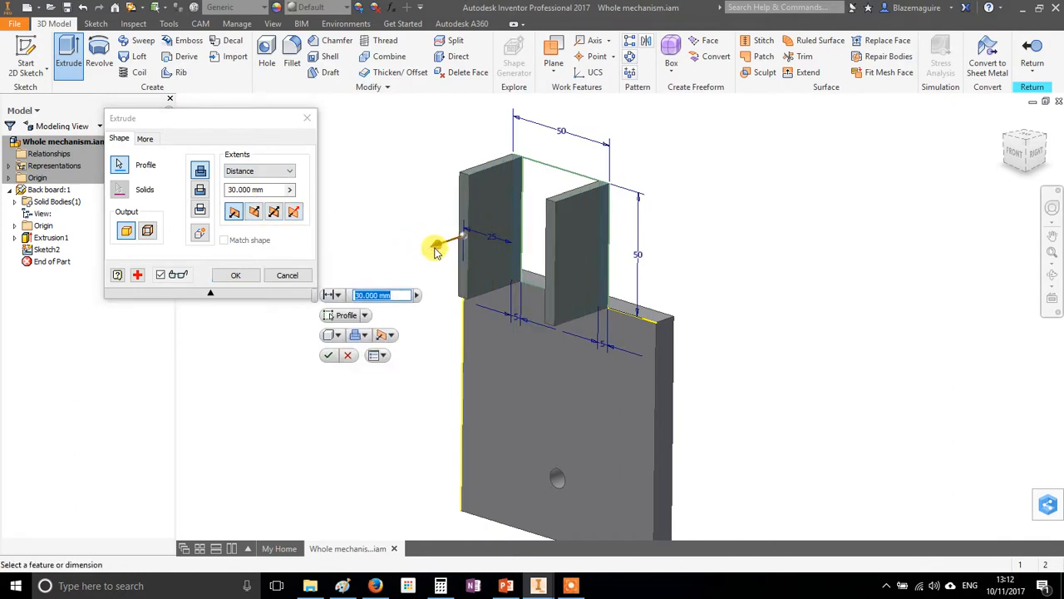
{"action": "type", "text": "30"}
{"action": "key", "text": "Return"}
Finish editing the back board part and return to the assembly
{"action": "scroll", "coordinate": [613, 274], "scroll_direction": "up", "scroll_amount": 3}
{"action": "middle_click_drag", "start_coordinate": [575, 339], "coordinate": [472, 394], "text": "shift"}
{"action": "middle_click_drag", "start_coordinate": [535, 378], "coordinate": [512, 370], "text": "shift"}
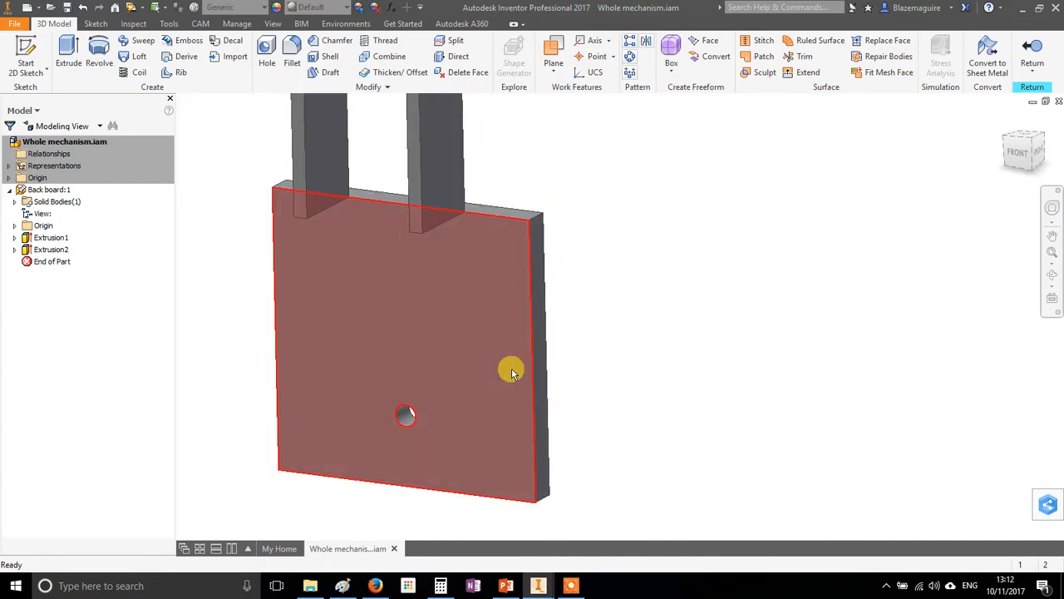
{"action": "scroll", "coordinate": [510, 366], "scroll_direction": "up", "scroll_amount": 3}
{"action": "middle_click_drag", "start_coordinate": [600, 303], "coordinate": [501, 323], "text": "shift"}
{"action": "middle_click_drag", "start_coordinate": [405, 366], "coordinate": [510, 344], "text": "shift"}
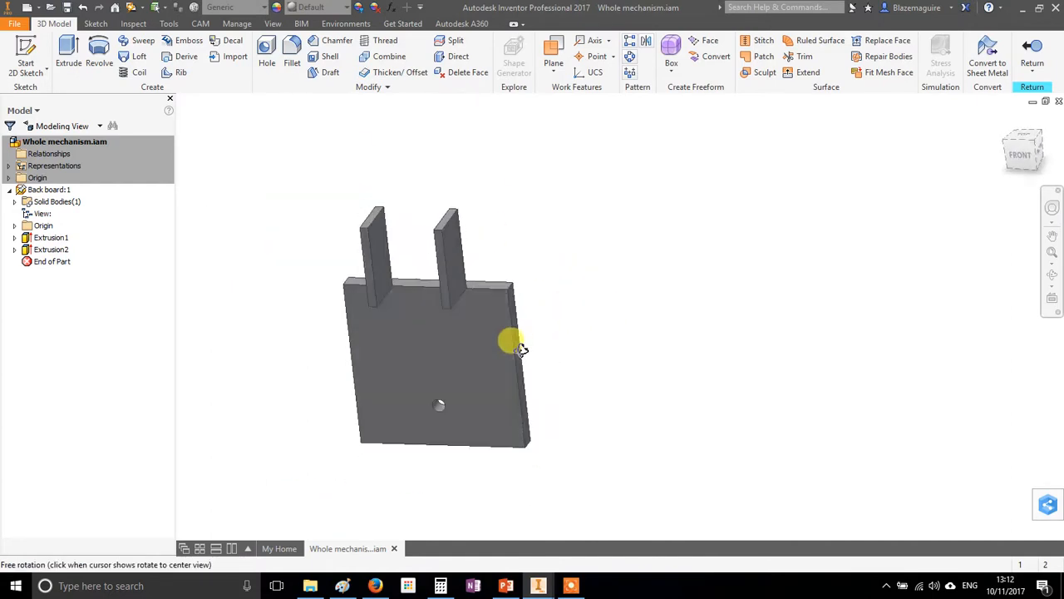
{"action": "left_click", "coordinate": [1036, 60]}
Create a new in-place part named Piston, based in the empty space beside the back board
{"action": "middle_click_drag", "start_coordinate": [534, 245], "coordinate": [633, 276]}
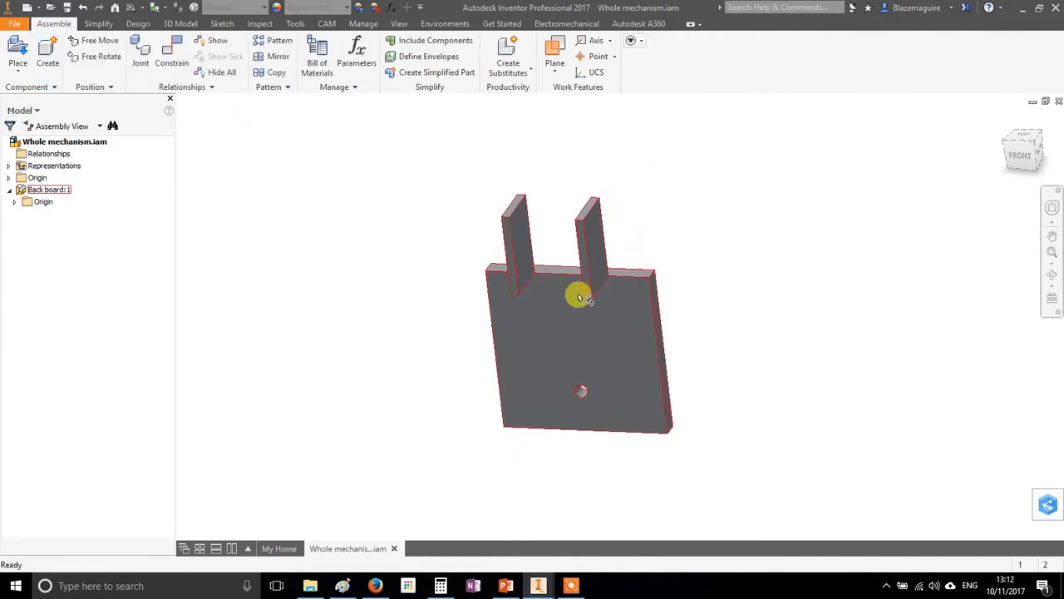
{"action": "scroll", "coordinate": [542, 278], "scroll_direction": "down", "scroll_amount": 3}
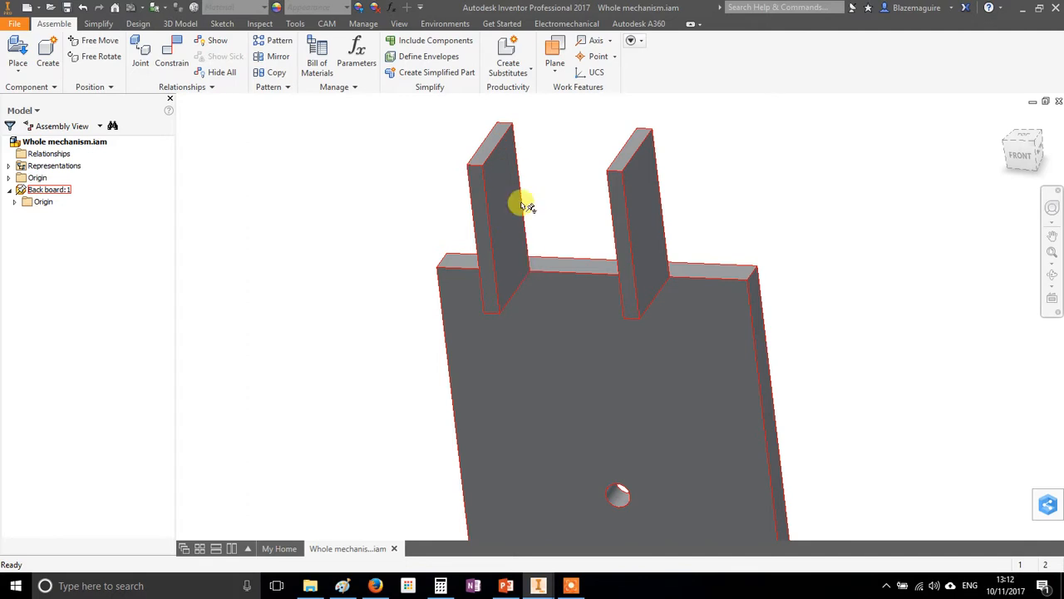
{"action": "middle_click_drag", "start_coordinate": [544, 156], "coordinate": [545, 177], "text": "shift"}
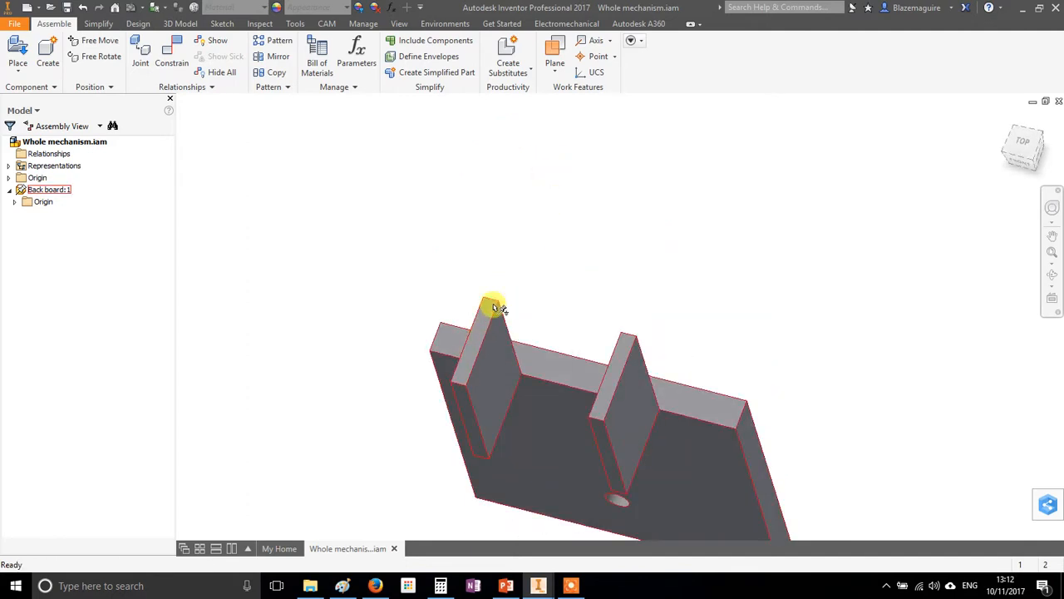
{"action": "middle_click_drag", "start_coordinate": [501, 391], "coordinate": [580, 124], "text": "shift"}
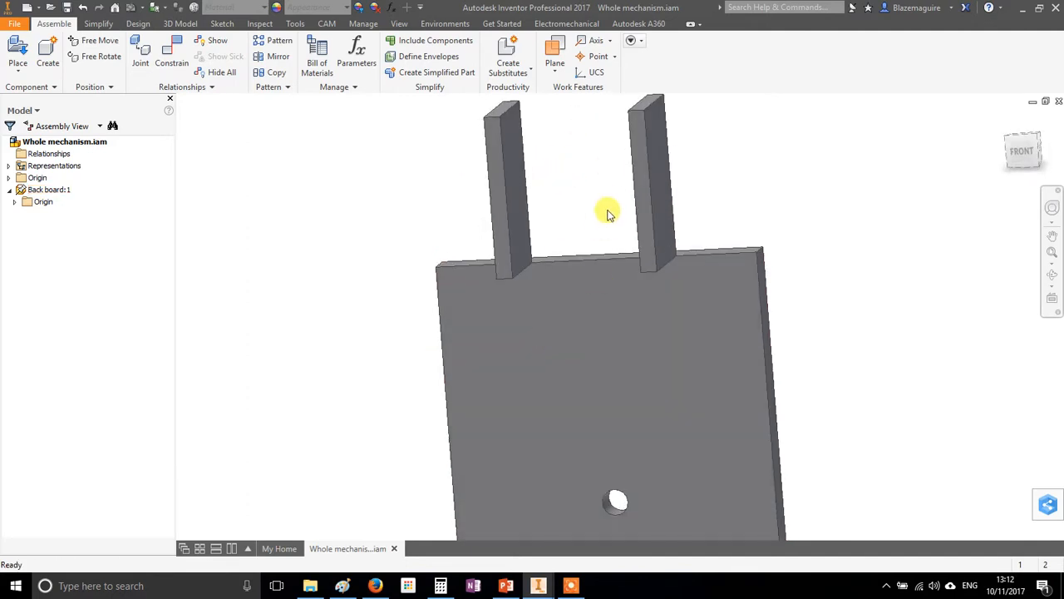
{"action": "scroll", "coordinate": [656, 269], "scroll_direction": "down", "scroll_amount": 4}
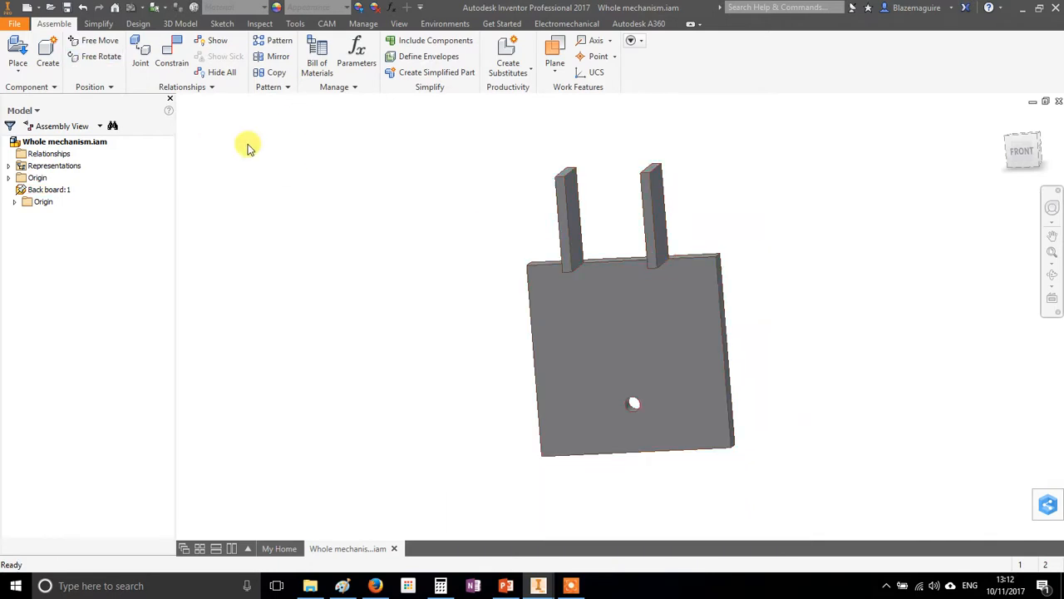
{"action": "left_click", "coordinate": [48, 53]}
{"action": "type", "text": "Piston"}
{"action": "key", "text": "Return"}
{"action": "left_click", "coordinate": [356, 246]}
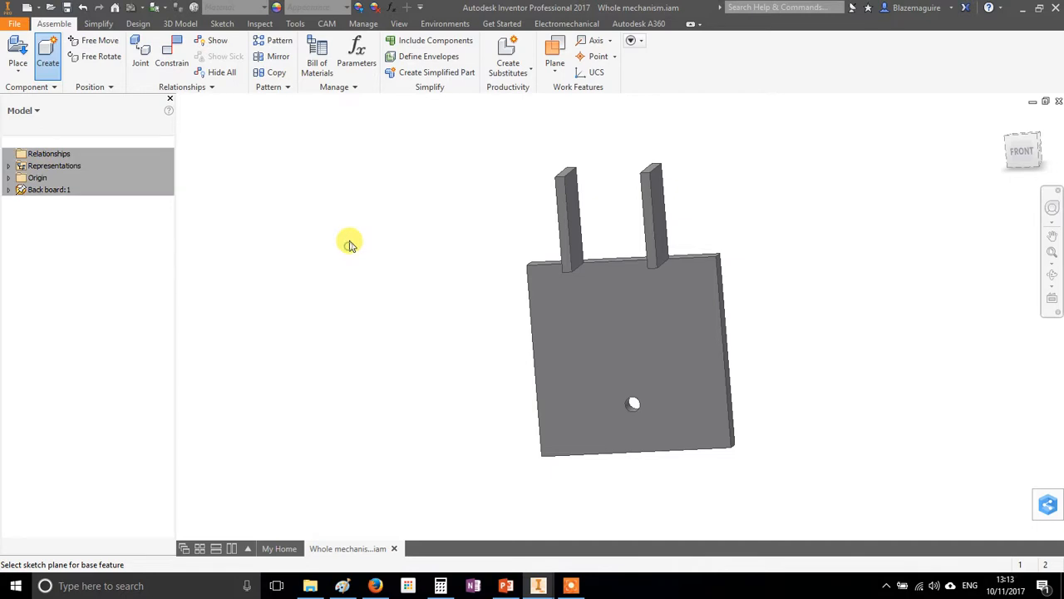
Sketch a rectangle 40 mm wide and 50 mm high on the piston's front plane, with its lower right corner at the origin
{"action": "left_click", "coordinate": [24, 54]}
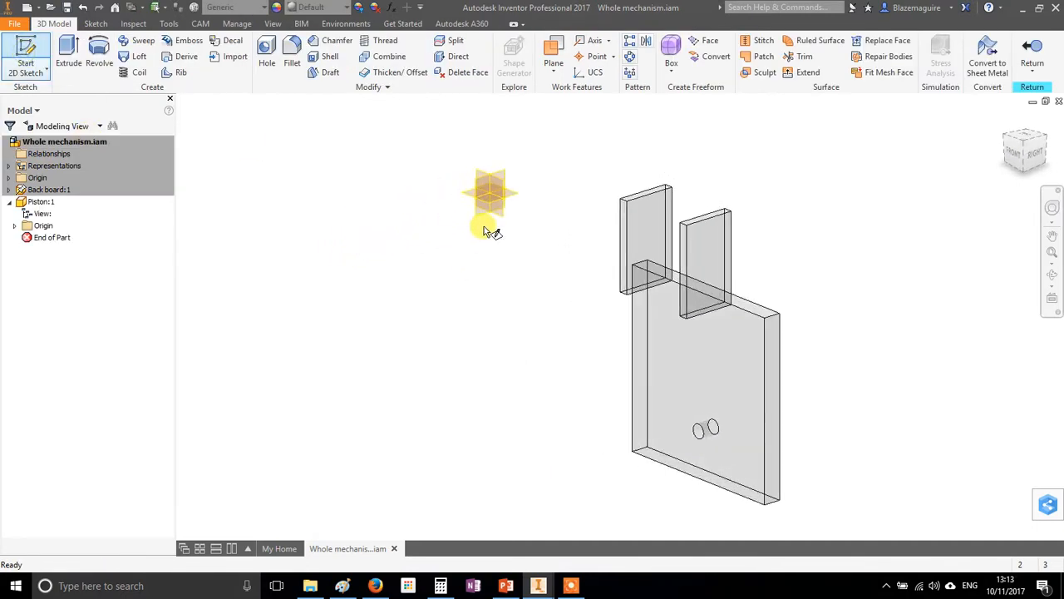
{"action": "left_click", "coordinate": [491, 181]}
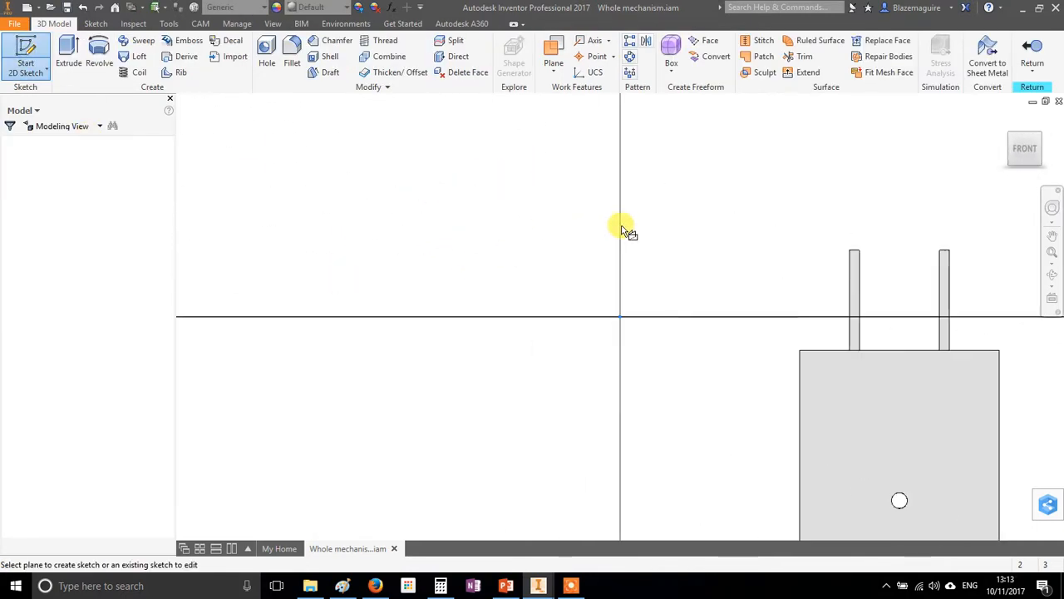
{"action": "left_click_drag", "start_coordinate": [695, 218], "coordinate": [631, 196]}
{"action": "left_click", "coordinate": [169, 51]}
{"action": "left_click", "coordinate": [487, 291]}
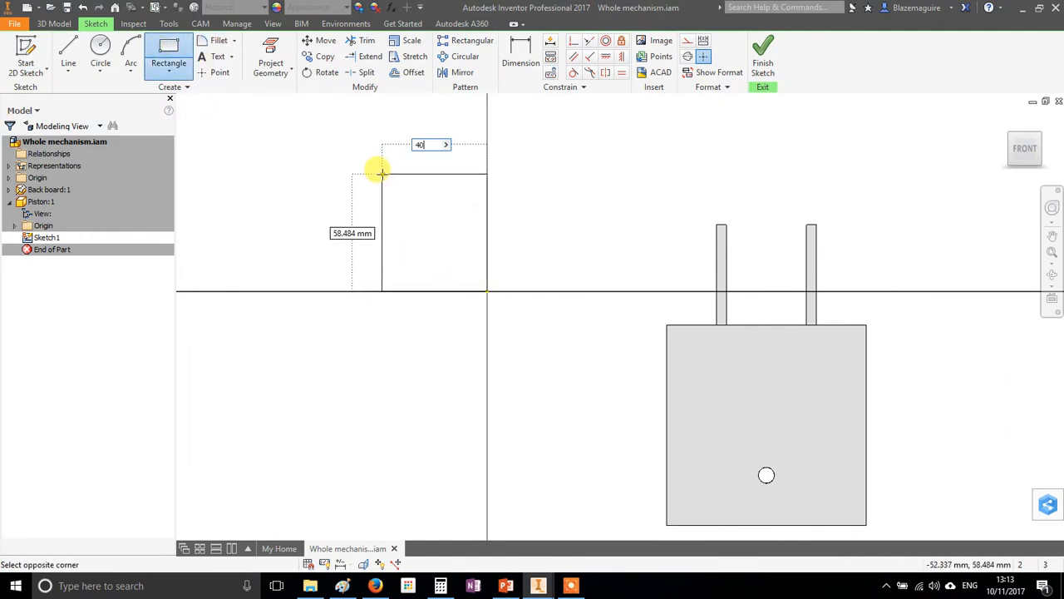
{"action": "key", "text": "Tab"}
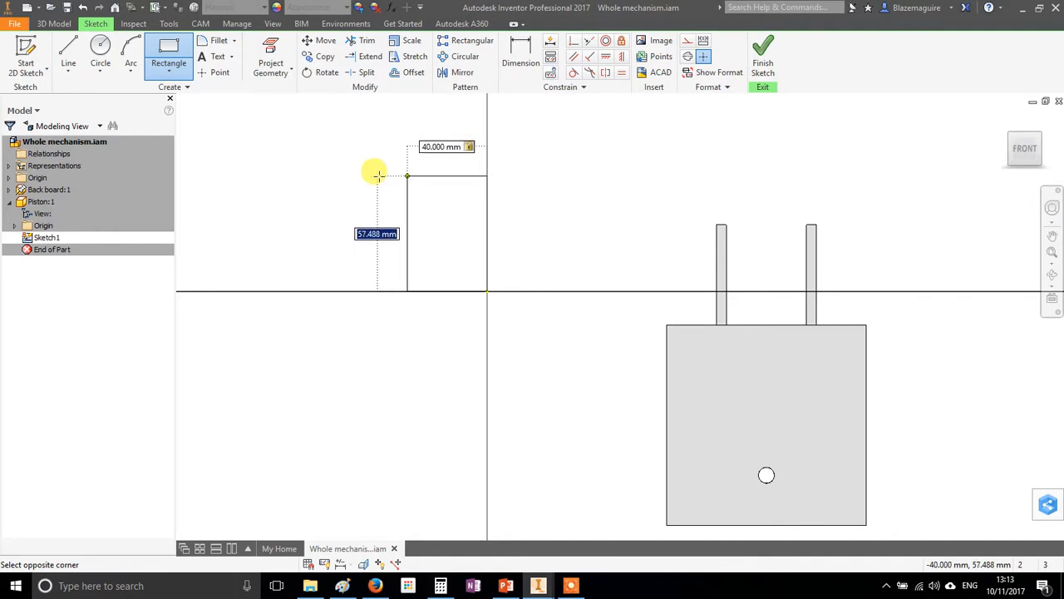
{"action": "type", "text": "50"}
{"action": "key", "text": "Return"}
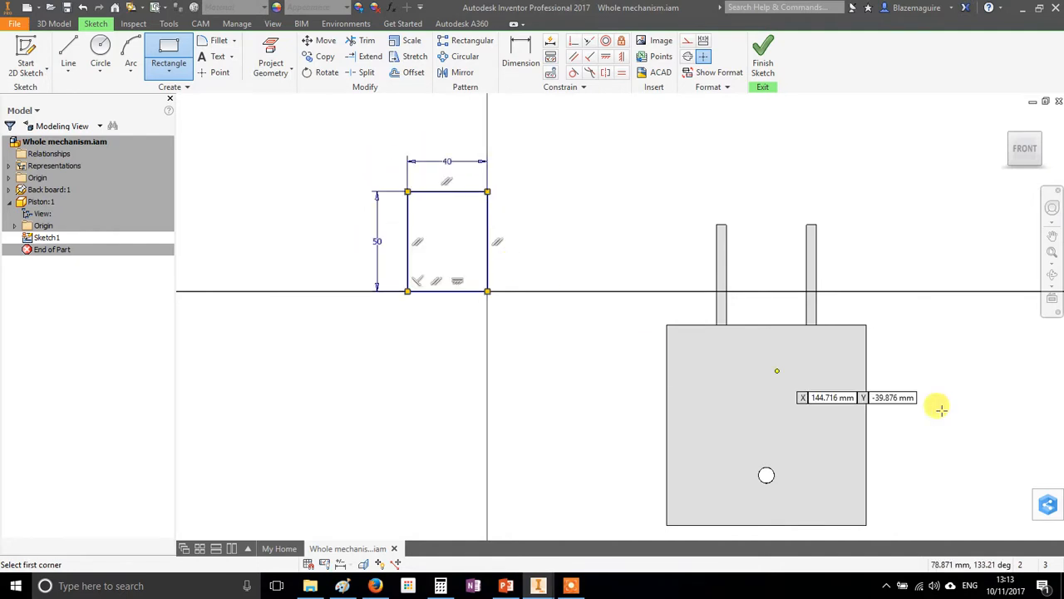
{"action": "left_click", "coordinate": [771, 54]}
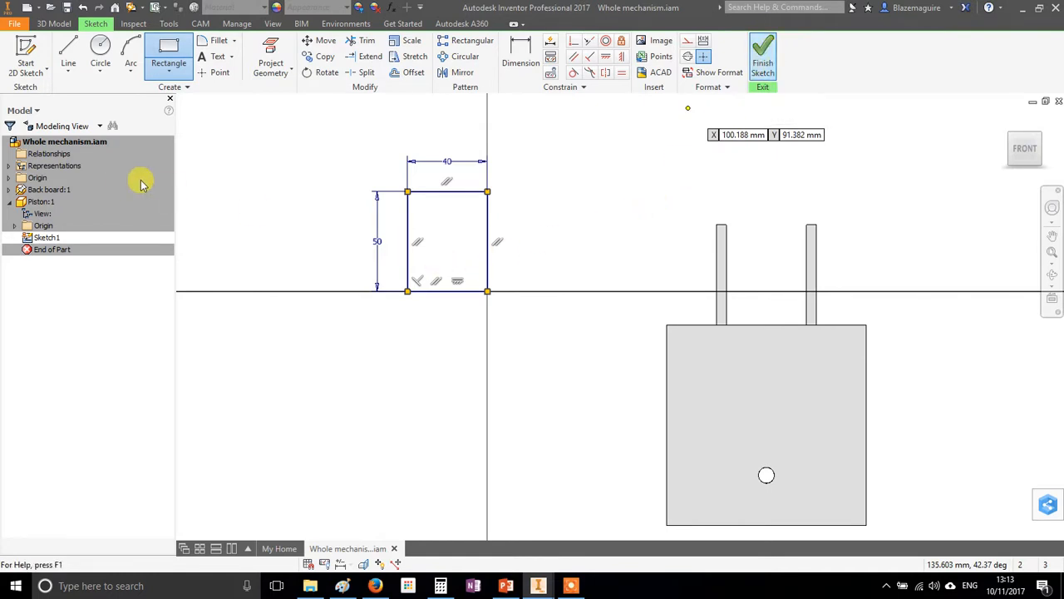
Draw a circle 8 mm in diameter inside the rectangle, just above the middle of its lower edge
{"action": "left_click", "coordinate": [100, 50]}
{"action": "scroll", "coordinate": [444, 280], "scroll_direction": "up", "scroll_amount": 3}
{"action": "left_click", "coordinate": [450, 269]}
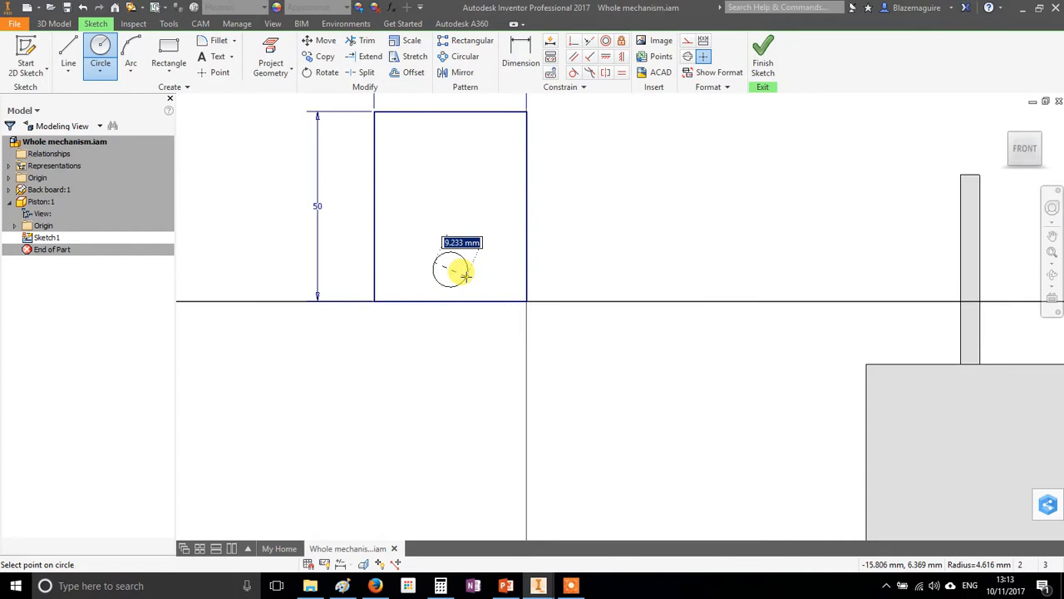
{"action": "key", "text": "Return"}
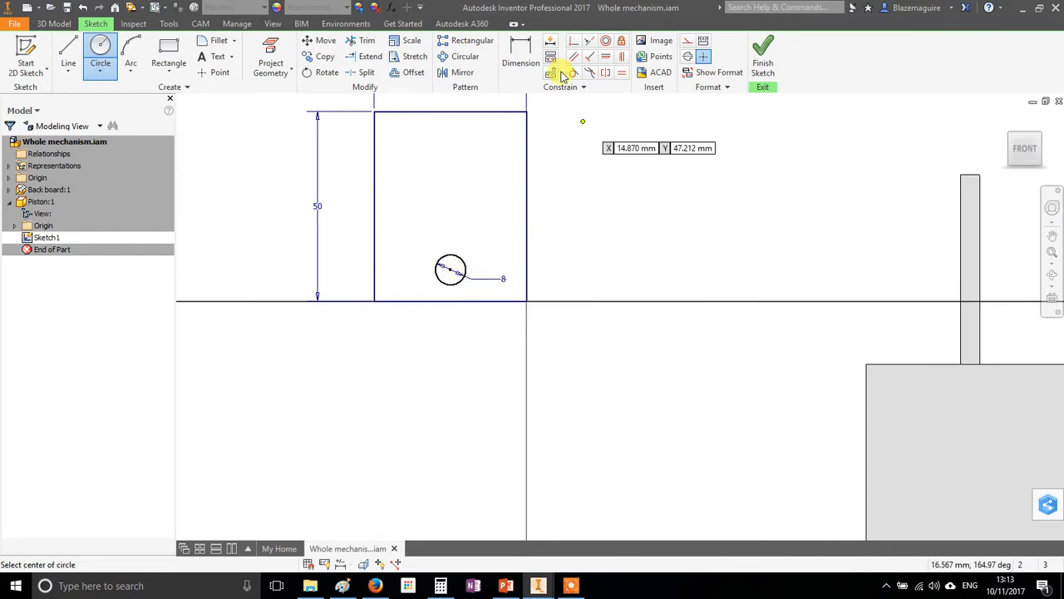
{"action": "left_click", "coordinate": [520, 54]}
{"action": "left_click", "coordinate": [451, 277]}
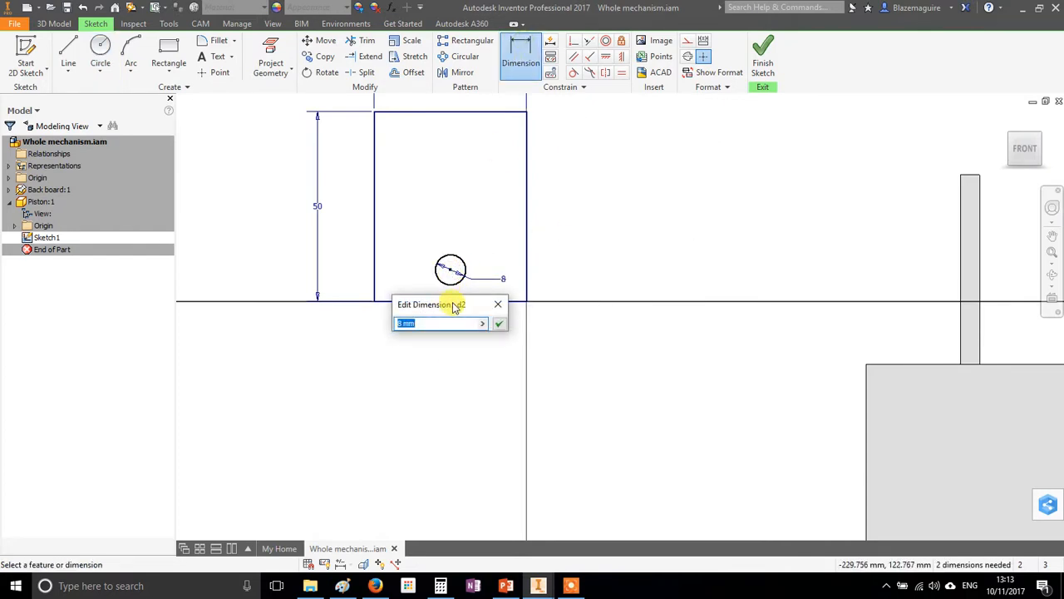
{"action": "left_click_drag", "start_coordinate": [453, 304], "coordinate": [428, 380]}
{"action": "left_click", "coordinate": [450, 301]}
{"action": "left_click", "coordinate": [470, 375]}
{"action": "key", "text": "Return"}
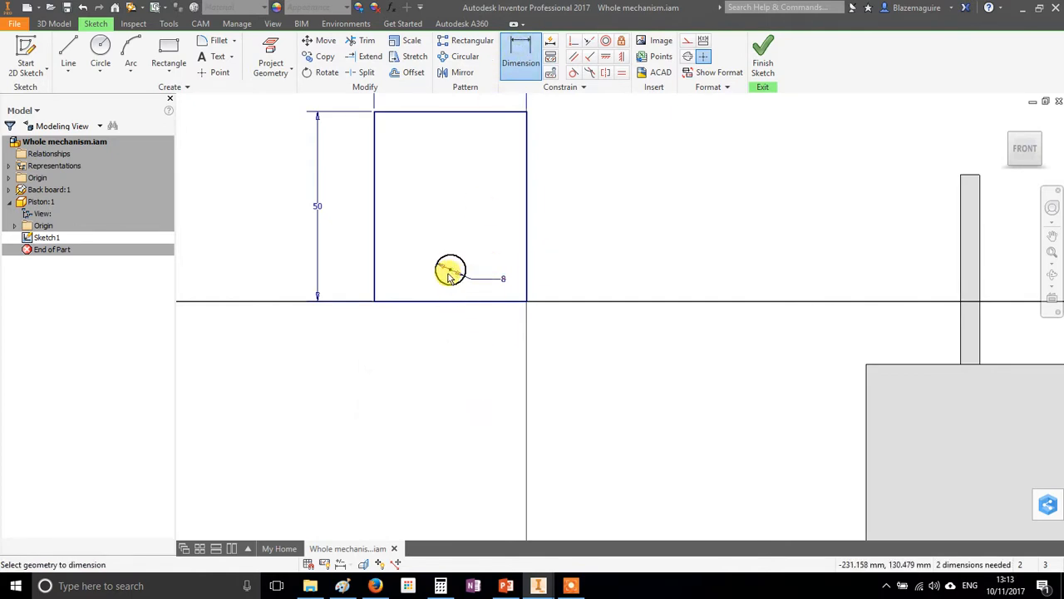
Dimension the circle's centre 8 mm above the rectangle's lower edge and 20 mm from its right edge
{"action": "left_click", "coordinate": [445, 301]}
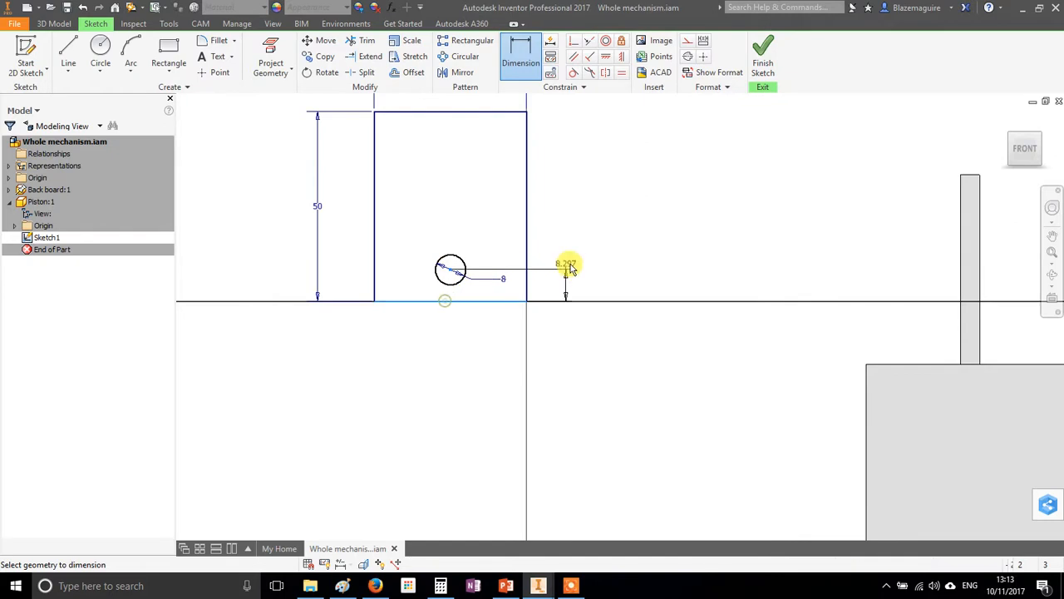
{"action": "left_click", "coordinate": [582, 275]}
{"action": "key", "text": "Return"}
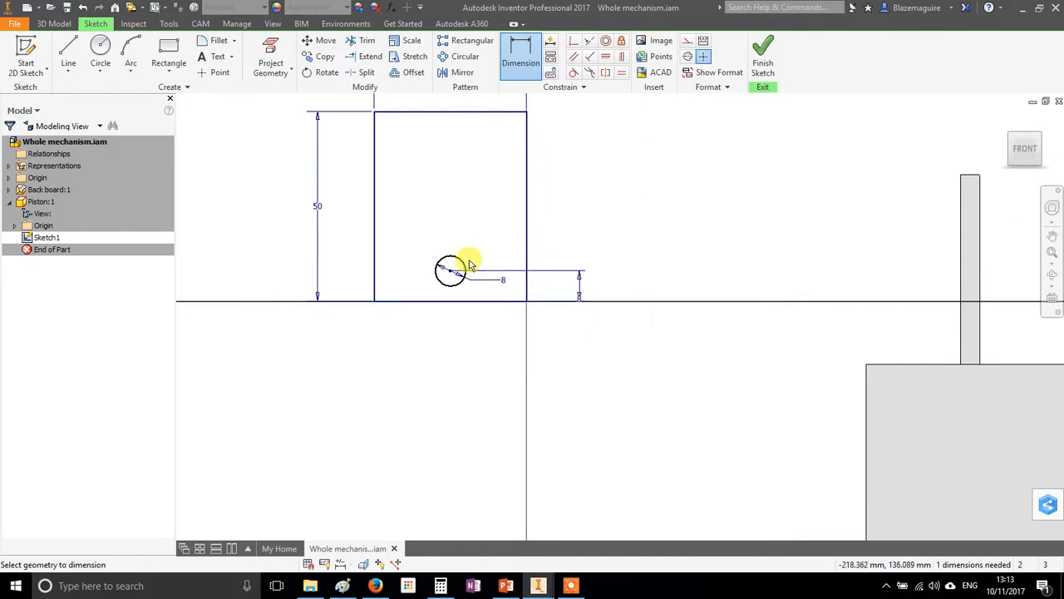
{"action": "left_click", "coordinate": [527, 241]}
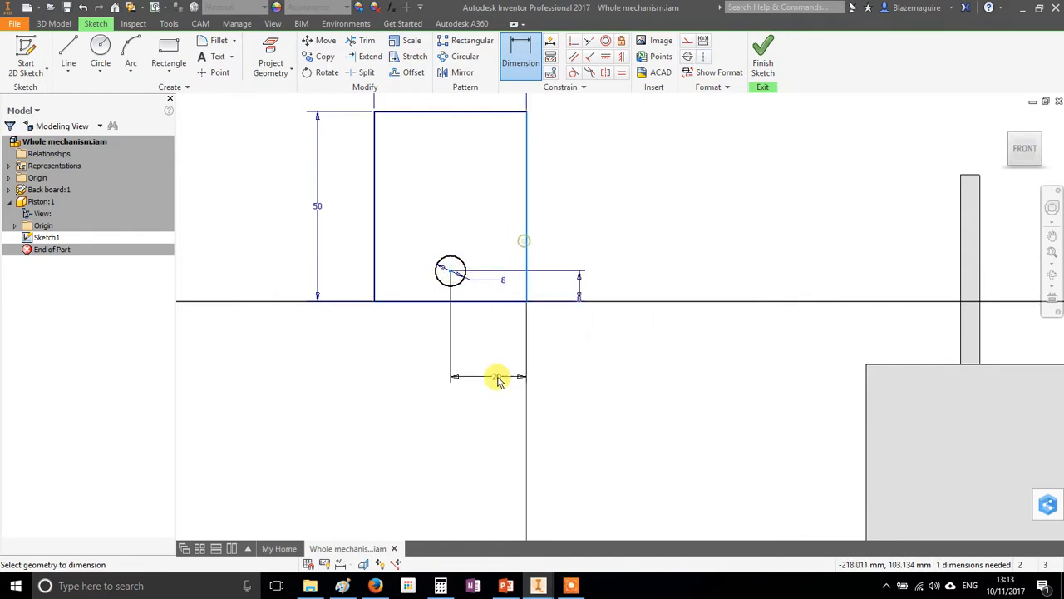
{"action": "left_click", "coordinate": [497, 379]}
{"action": "left_click", "coordinate": [547, 429]}
{"action": "scroll", "coordinate": [472, 263], "scroll_direction": "down", "scroll_amount": 3}
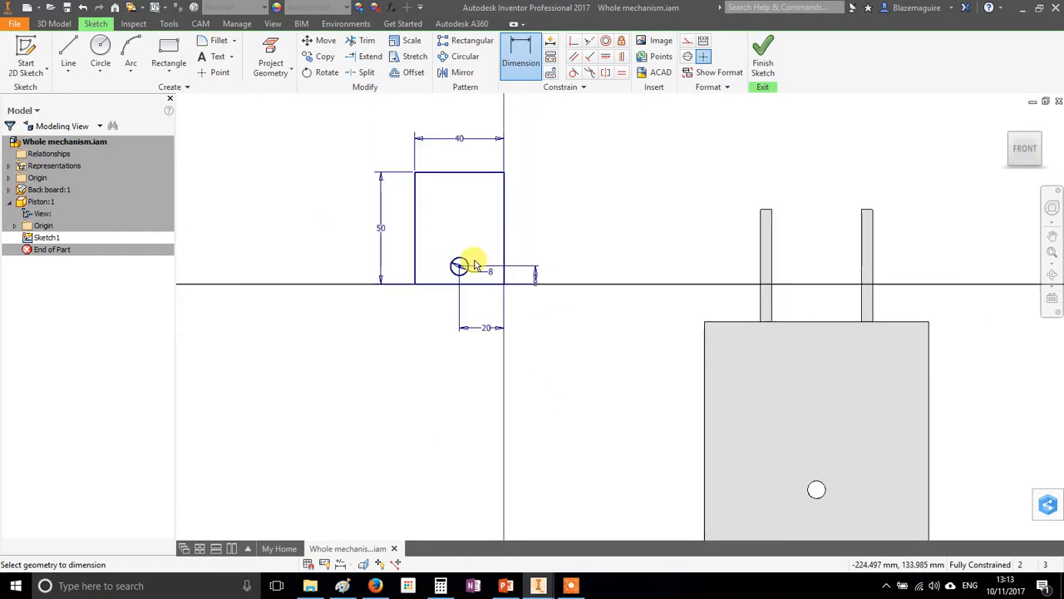
Finish the sketch and extrude the piston profile 30 mm, leaving the circle as a hole
{"action": "left_click", "coordinate": [762, 51]}
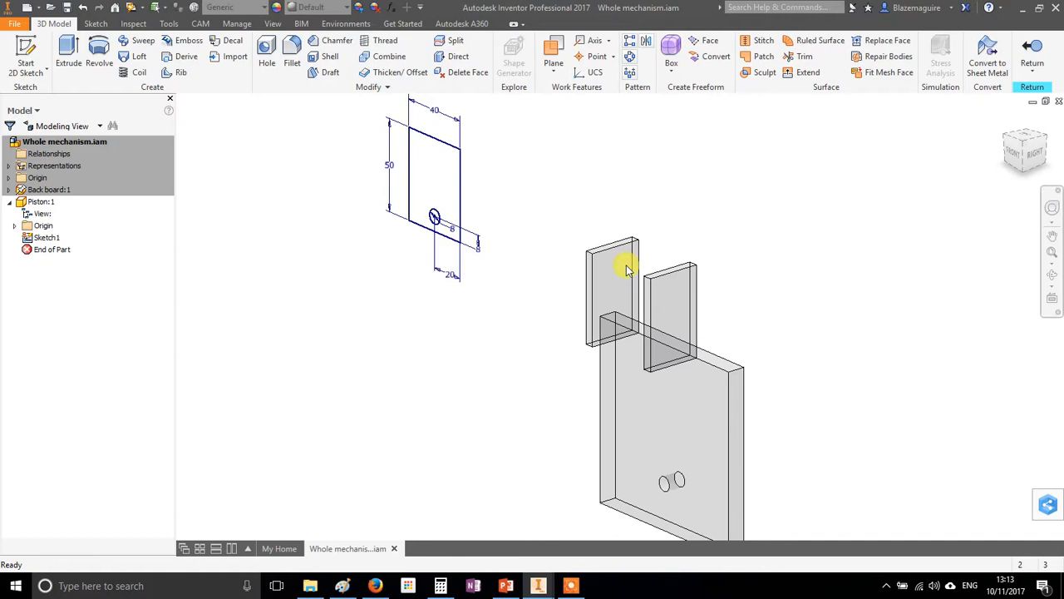
{"action": "left_click", "coordinate": [68, 56]}
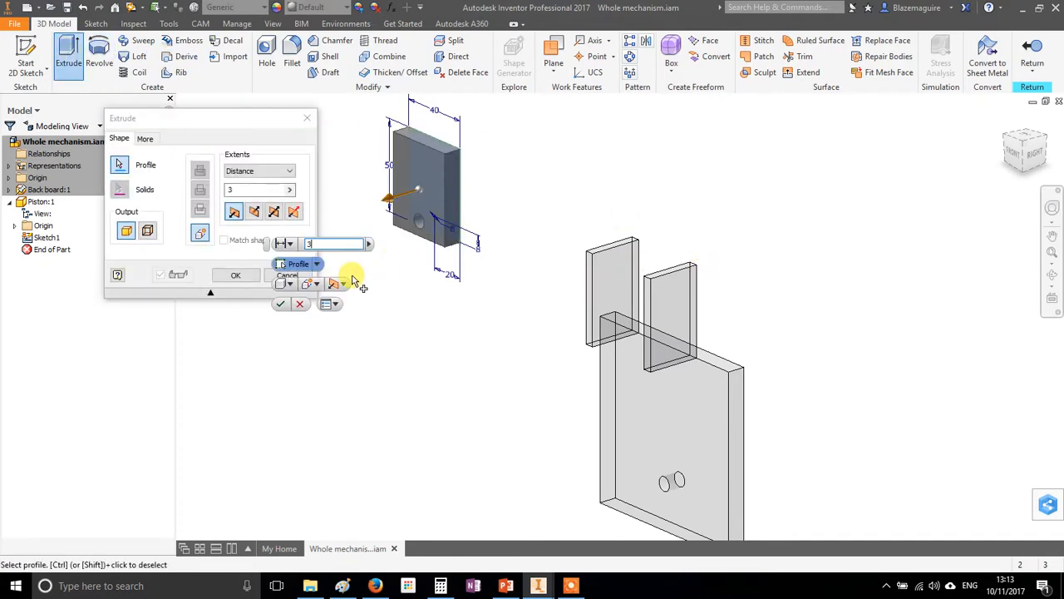
{"action": "key", "text": "Return"}
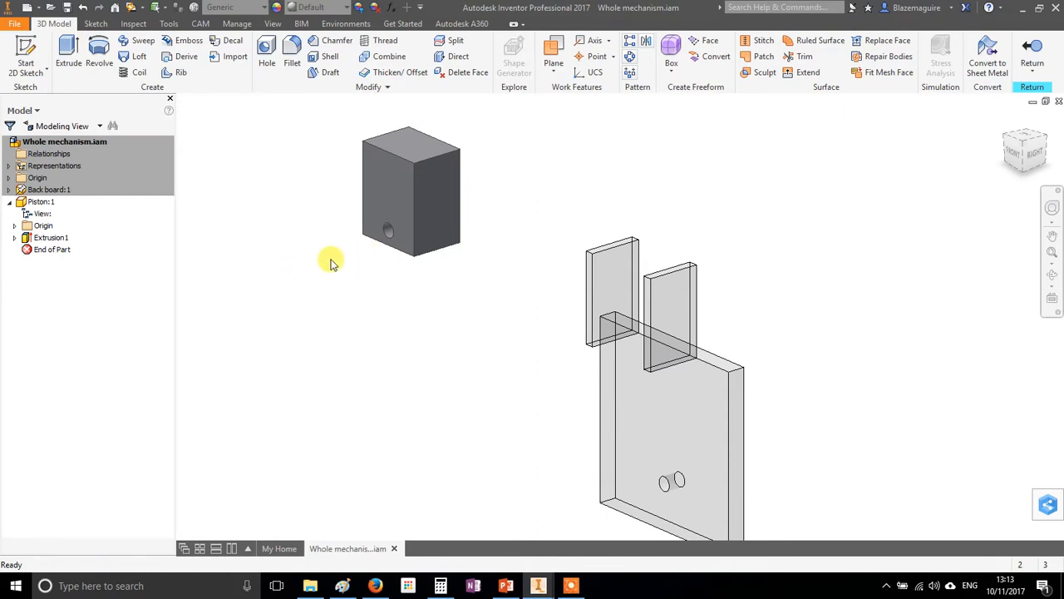
Give the piston the Glossy - Black appearance and return to the assembly
{"action": "left_click", "coordinate": [350, 8]}
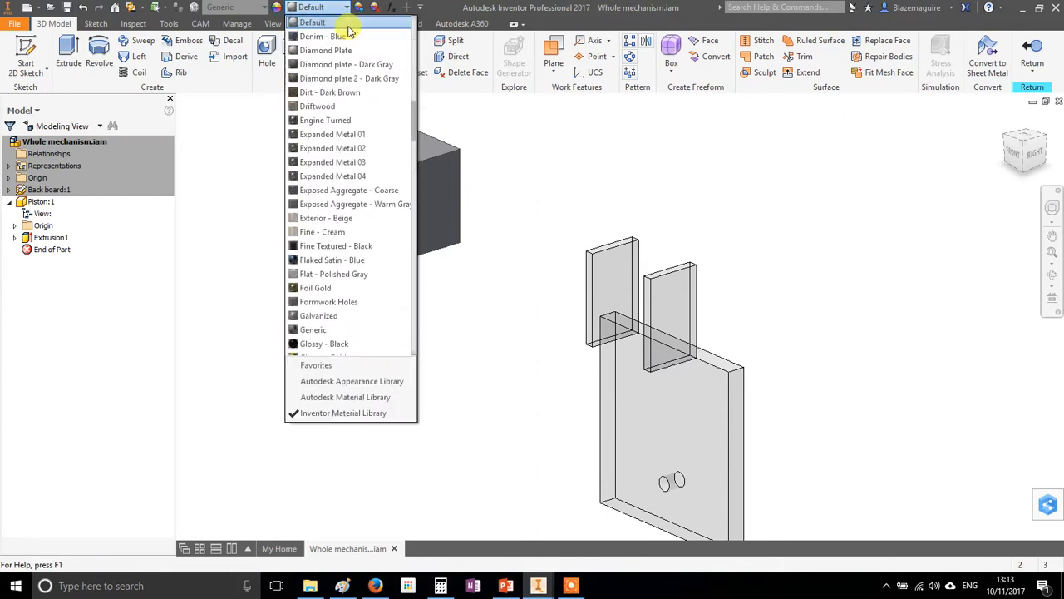
{"action": "left_click", "coordinate": [321, 344]}
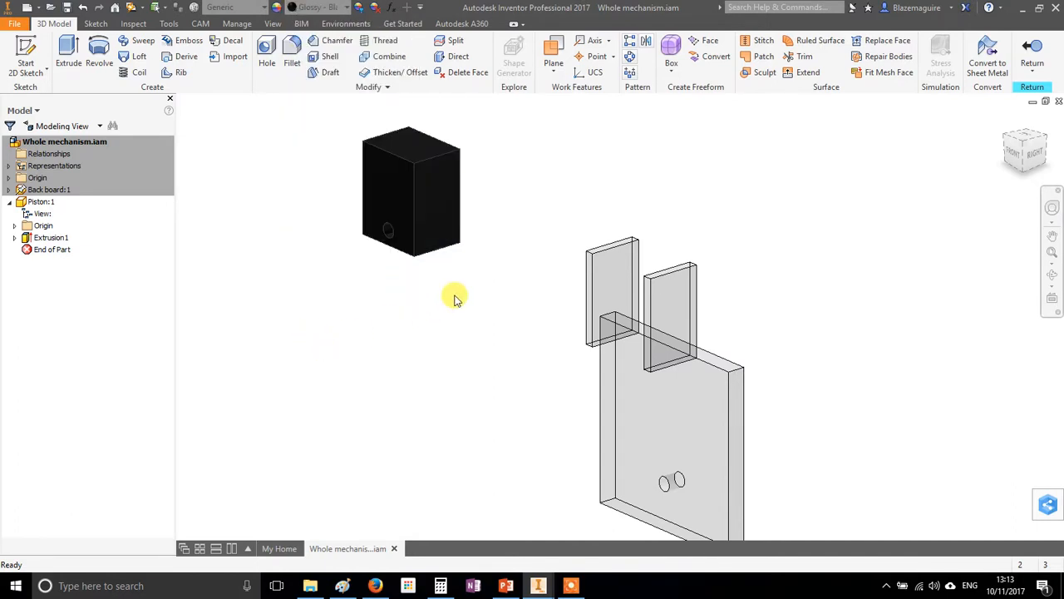
{"action": "left_click", "coordinate": [1031, 50]}
{"action": "middle_click_drag", "start_coordinate": [843, 278], "coordinate": [655, 337], "text": "shift"}
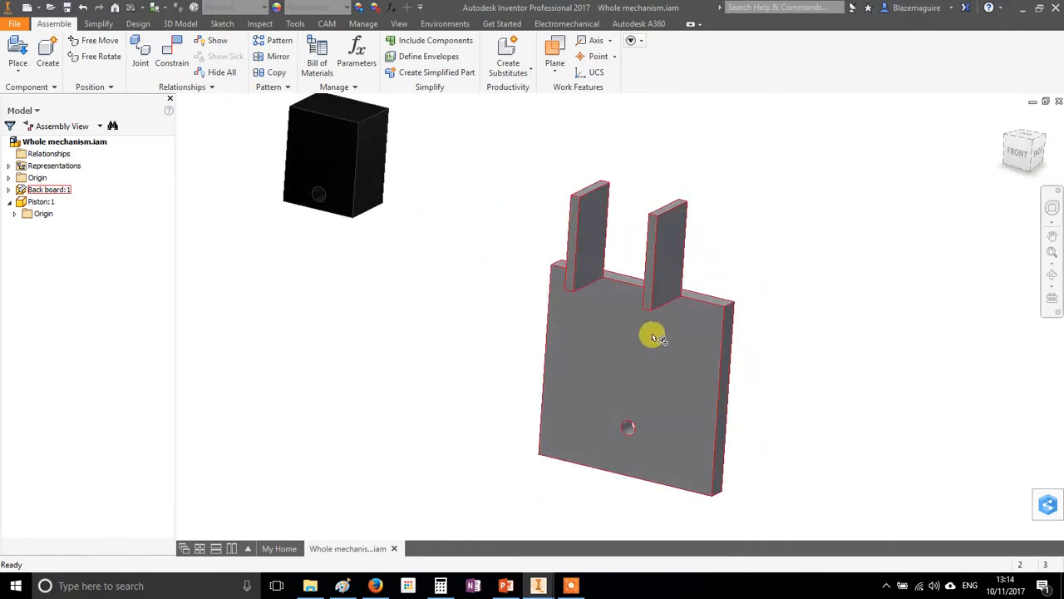
Mate the piston's rear face flush against the front face of the back board with zero offset
{"action": "left_click_drag", "start_coordinate": [328, 180], "coordinate": [633, 254]}
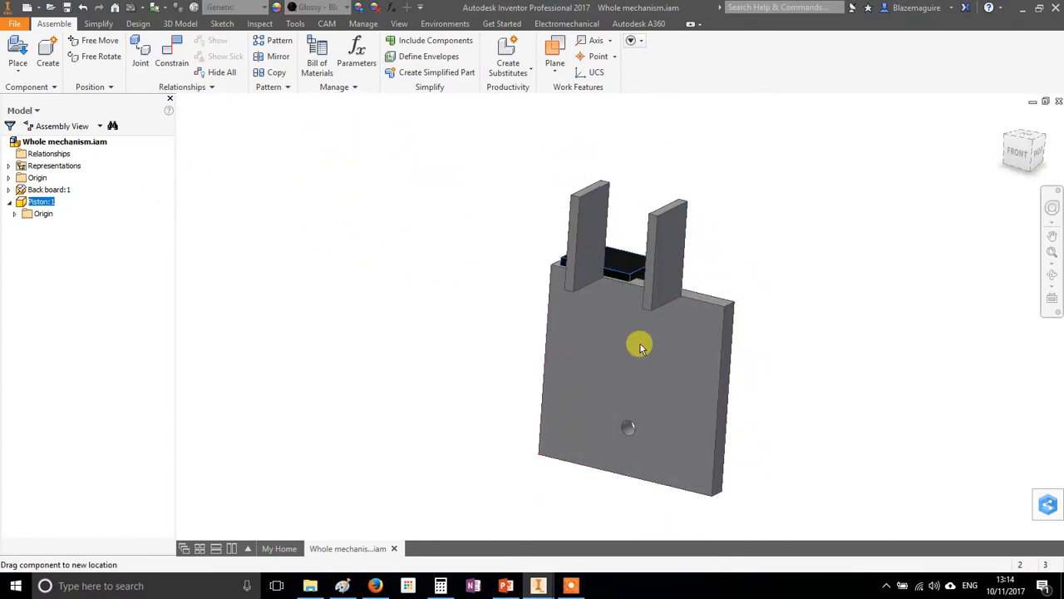
{"action": "left_click_drag", "start_coordinate": [645, 407], "coordinate": [422, 225]}
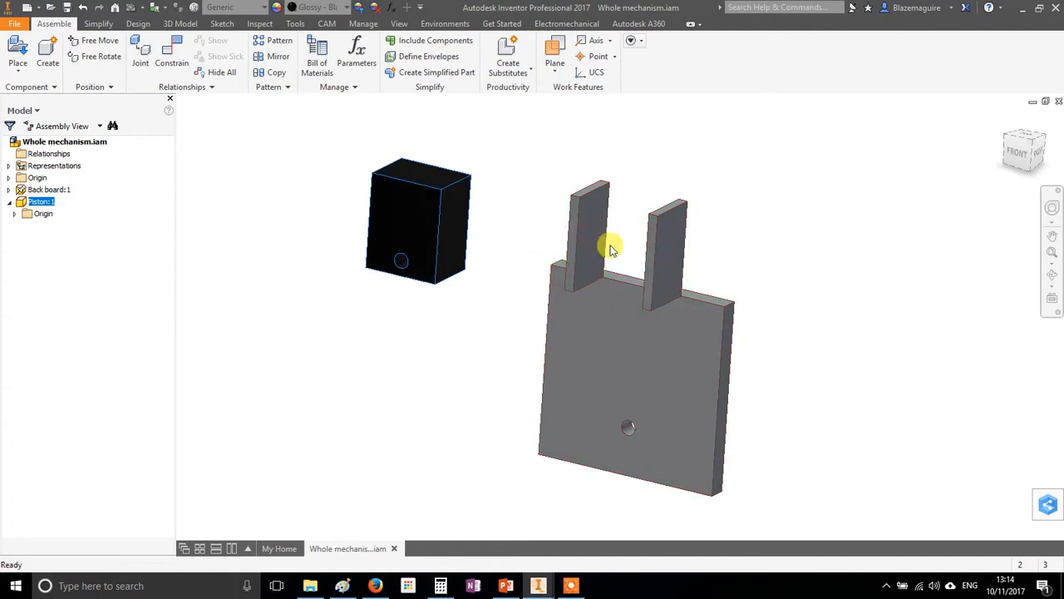
{"action": "left_click", "coordinate": [173, 51]}
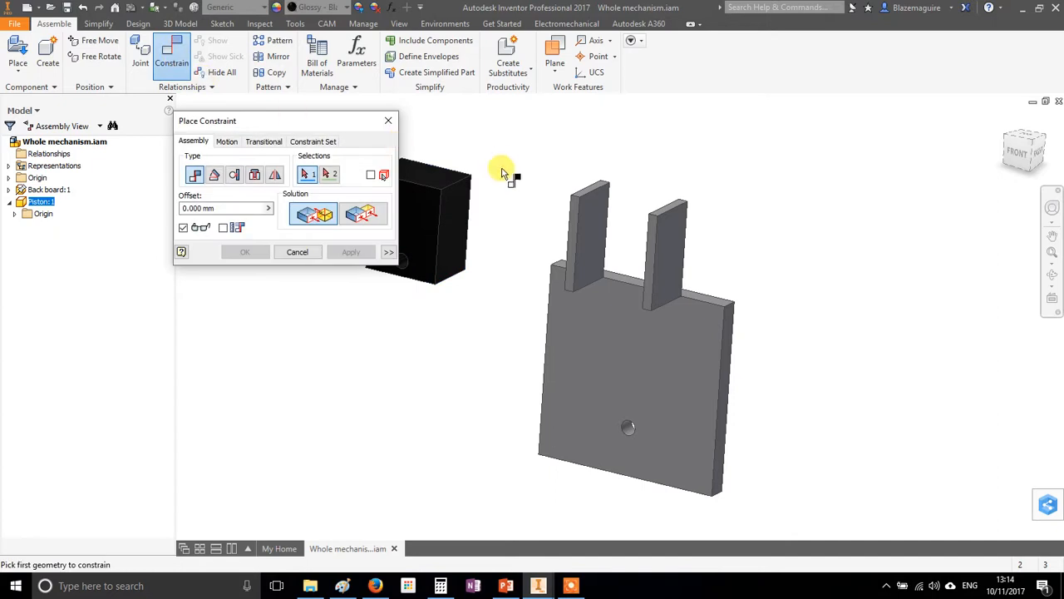
{"action": "scroll", "coordinate": [505, 154], "scroll_direction": "down", "scroll_amount": 2}
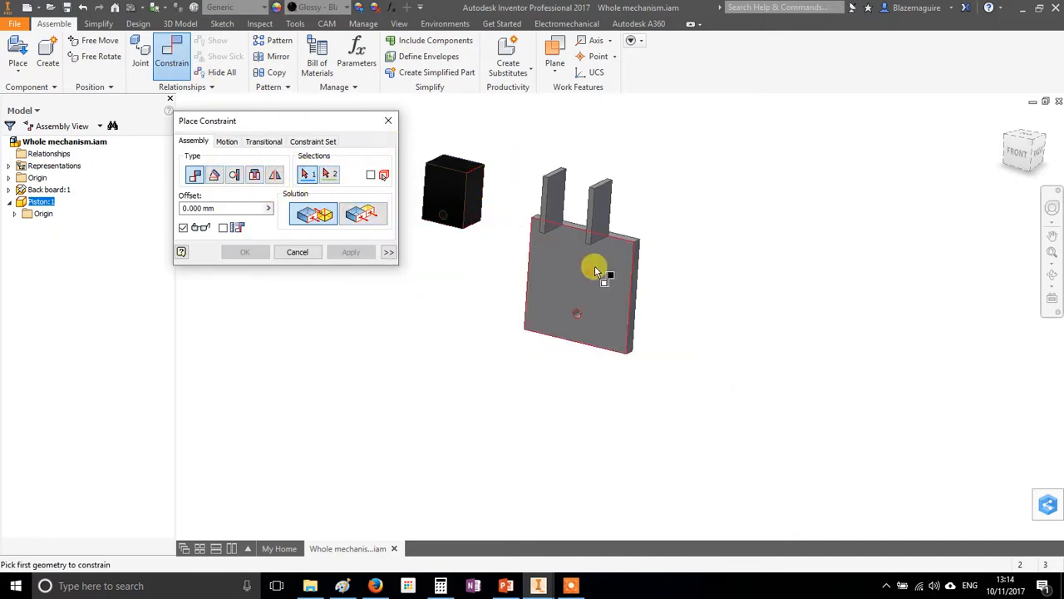
{"action": "left_click", "coordinate": [574, 251]}
{"action": "middle_click_drag", "start_coordinate": [696, 283], "coordinate": [460, 171], "text": "shift"}
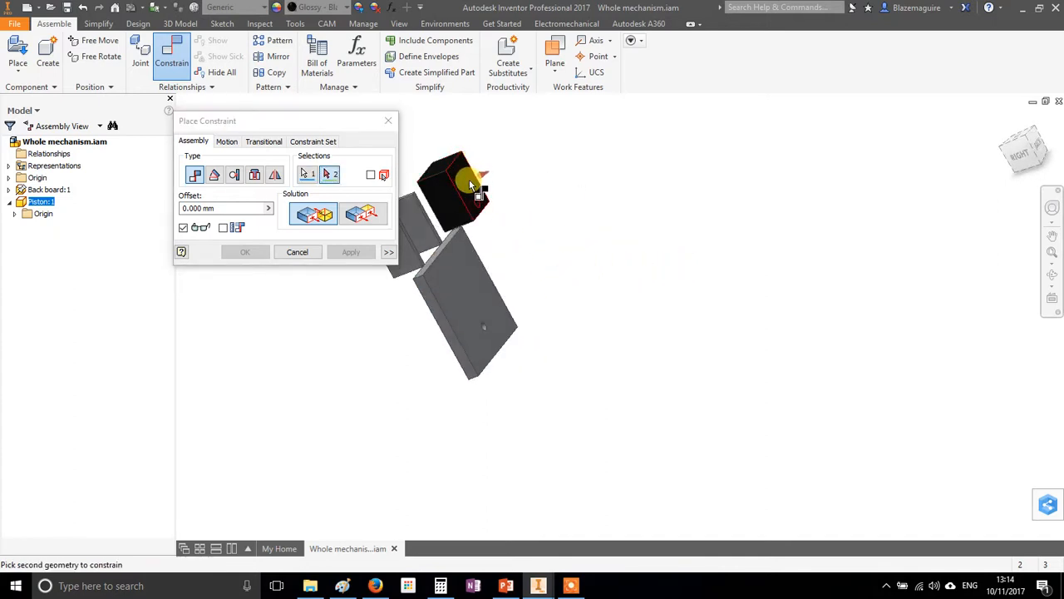
{"action": "left_click", "coordinate": [469, 179]}
{"action": "middle_click_drag", "start_coordinate": [506, 254], "coordinate": [350, 236], "text": "shift"}
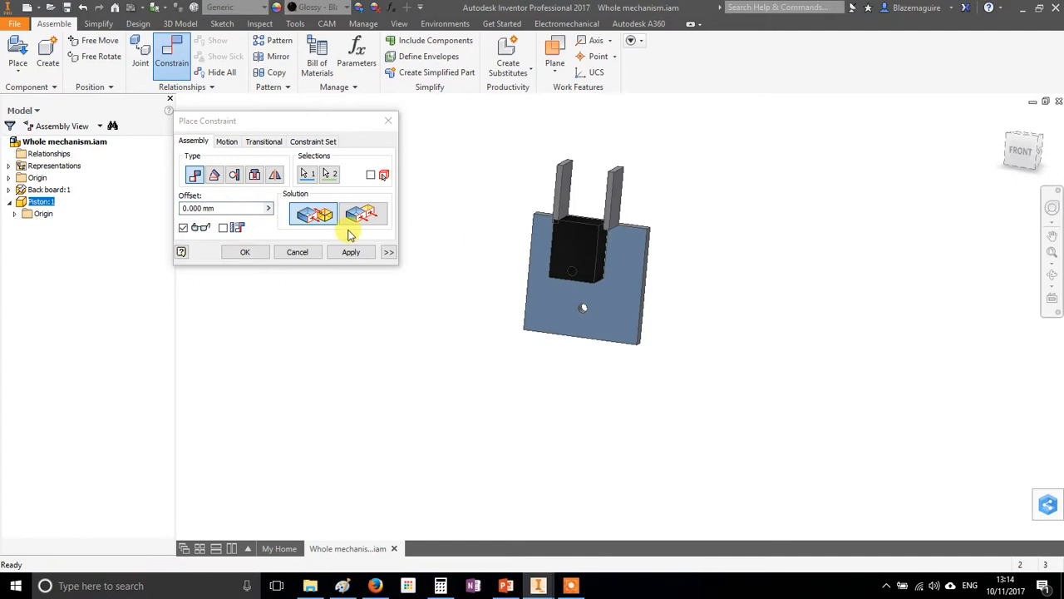
{"action": "left_click", "coordinate": [342, 251]}
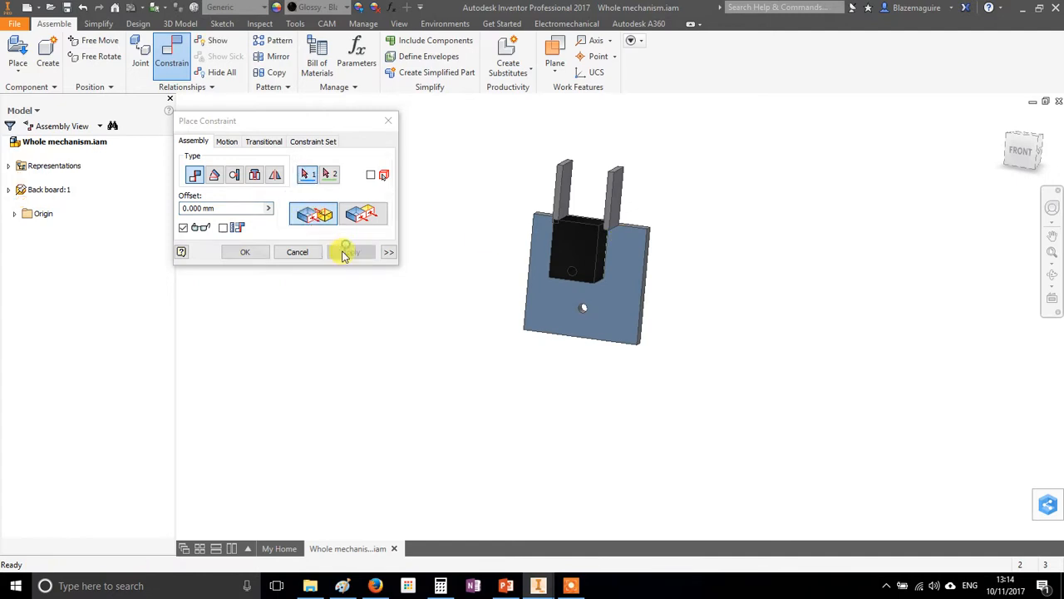
Mate the piston's right side face to the inner face of the right guide wall with zero offset
{"action": "left_click_drag", "start_coordinate": [570, 262], "coordinate": [579, 260]}
{"action": "scroll", "coordinate": [617, 250], "scroll_direction": "down", "scroll_amount": 3}
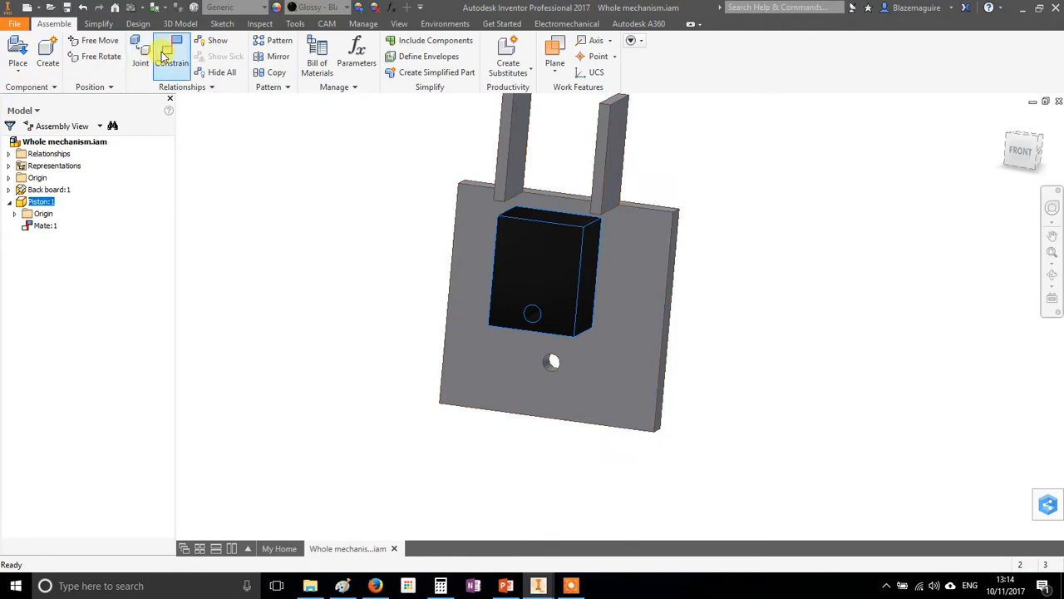
{"action": "left_click", "coordinate": [594, 245]}
{"action": "scroll", "coordinate": [650, 273], "scroll_direction": "up", "scroll_amount": 5}
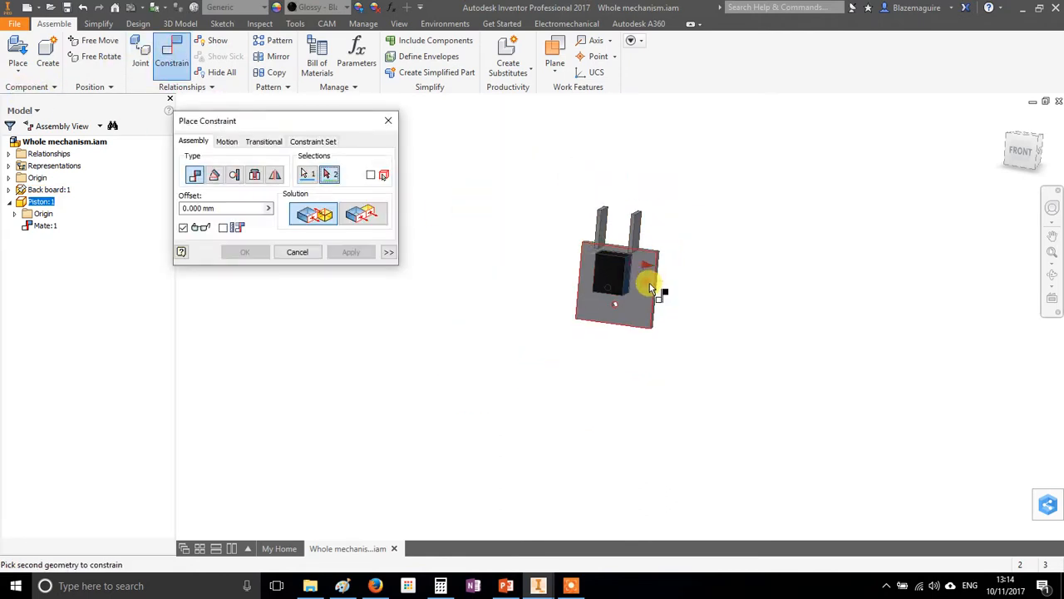
{"action": "middle_click_drag", "start_coordinate": [591, 294], "coordinate": [649, 304], "text": "shift"}
{"action": "scroll", "coordinate": [661, 266], "scroll_direction": "down", "scroll_amount": 4}
{"action": "left_click", "coordinate": [609, 232]}
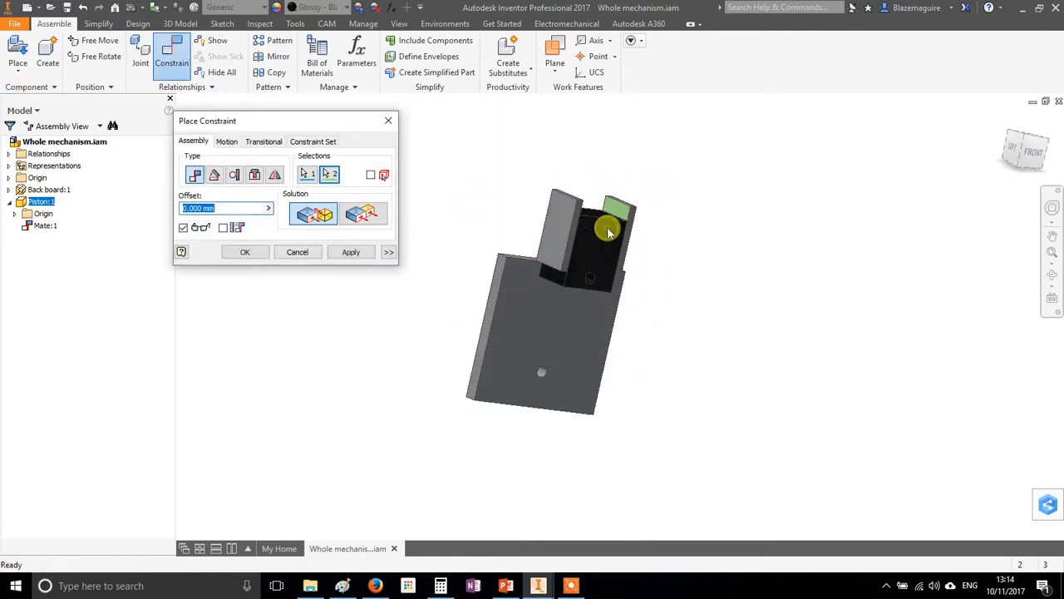
{"action": "left_click", "coordinate": [358, 255]}
{"action": "left_click", "coordinate": [299, 252]}
Slide the piston upward between the two guide walls
{"action": "middle_click_drag", "start_coordinate": [656, 300], "coordinate": [596, 303], "text": "shift"}
{"action": "left_click_drag", "start_coordinate": [578, 264], "coordinate": [583, 198]}
{"action": "scroll", "coordinate": [598, 307], "scroll_direction": "down", "scroll_amount": 3}
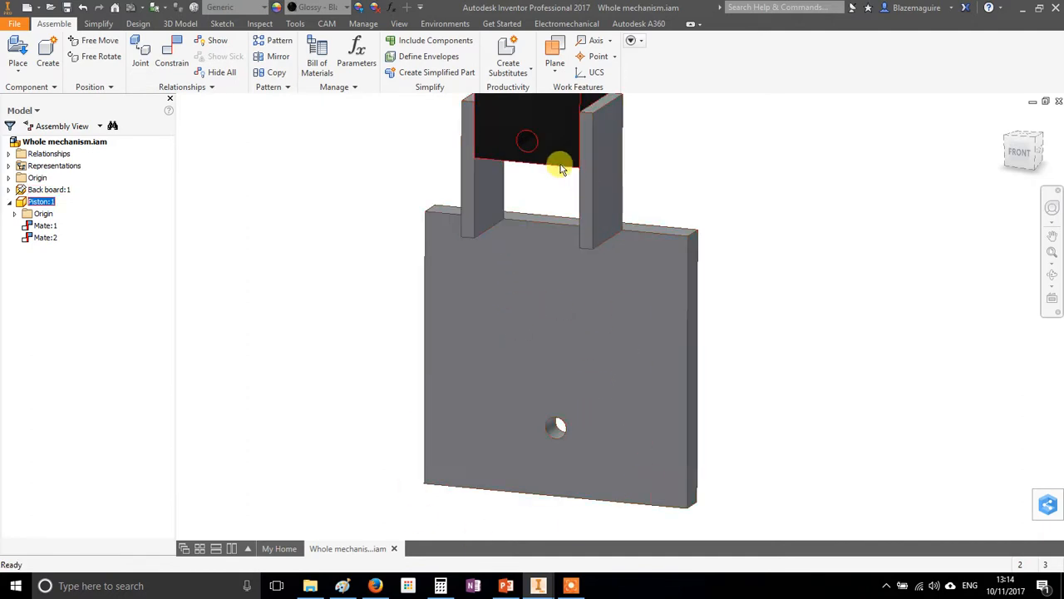
{"action": "mouse_move", "coordinate": [582, 399]}
{"action": "middle_mouse_down", "text": "shift"}
{"action": "mouse_move", "coordinate": [590, 375]}
{"action": "mouse_move", "coordinate": [578, 382]}
{"action": "mouse_move", "coordinate": [506, 357]}
{"action": "mouse_move", "coordinate": [554, 368]}
{"action": "mouse_move", "coordinate": [541, 380]}
{"action": "mouse_move", "coordinate": [571, 387]}
{"action": "middle_mouse_up", "text": "shift"}
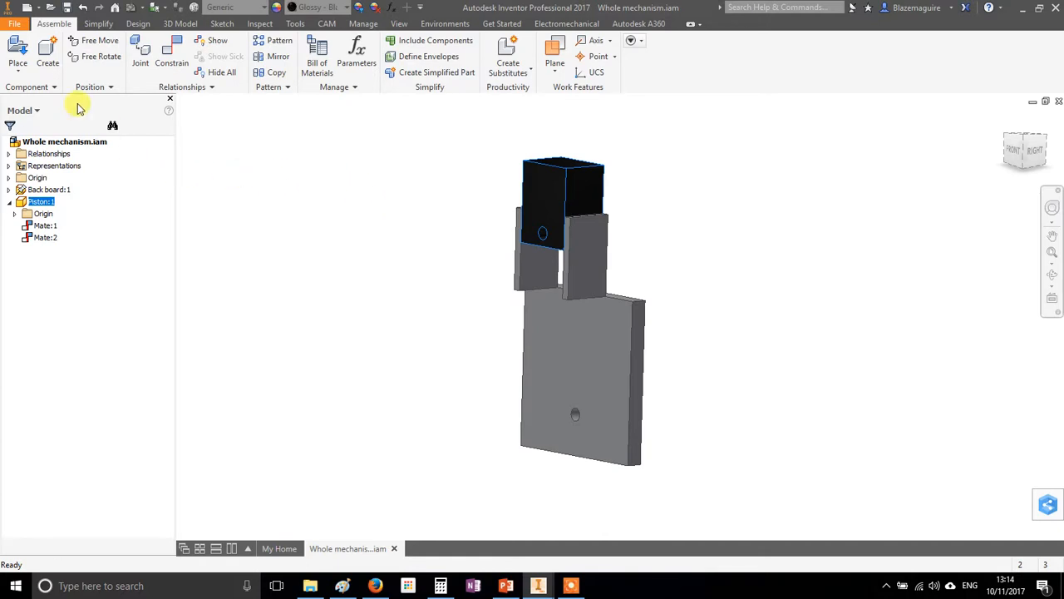
Create an in-place part named Crankshaft and start a 2D sketch on its front-facing origin plane
{"action": "left_click", "coordinate": [46, 52]}
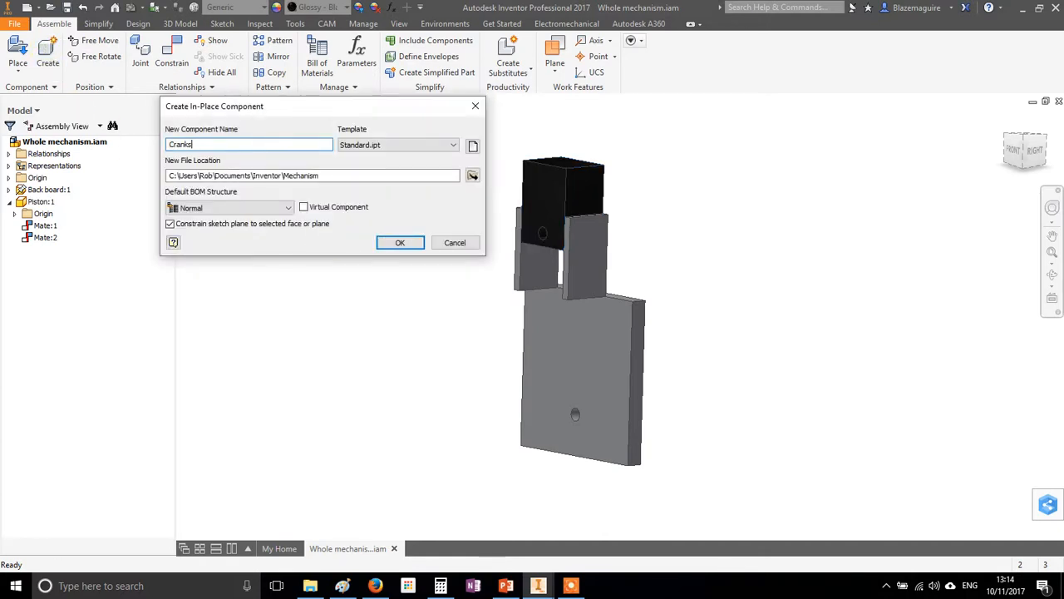
{"action": "type", "text": "Crankshaf"}
{"action": "key", "text": "Return"}
{"action": "left_click", "coordinate": [321, 247]}
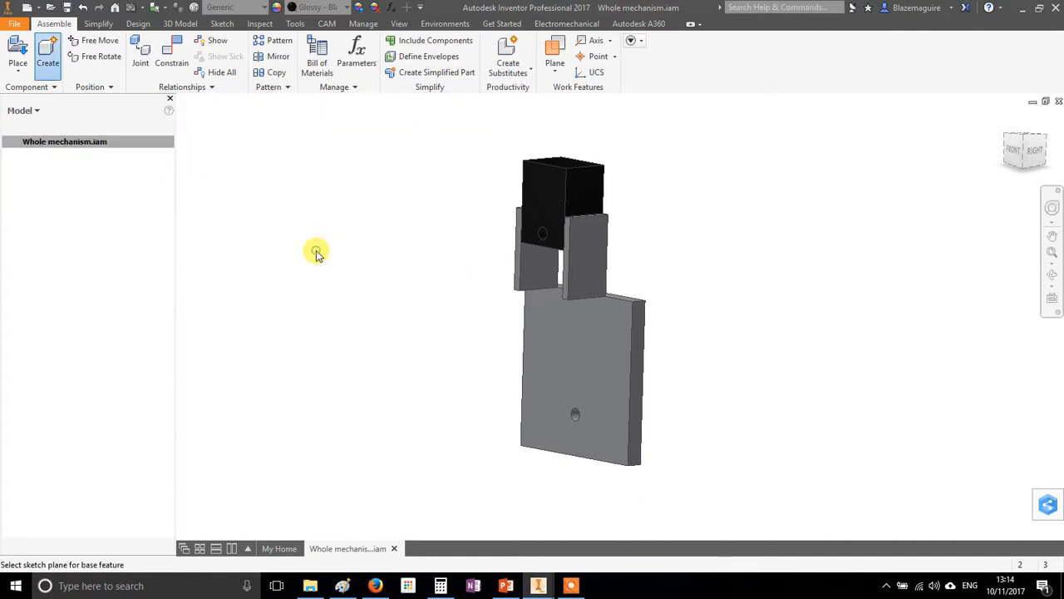
{"action": "left_click", "coordinate": [27, 52]}
{"action": "left_click", "coordinate": [472, 265]}
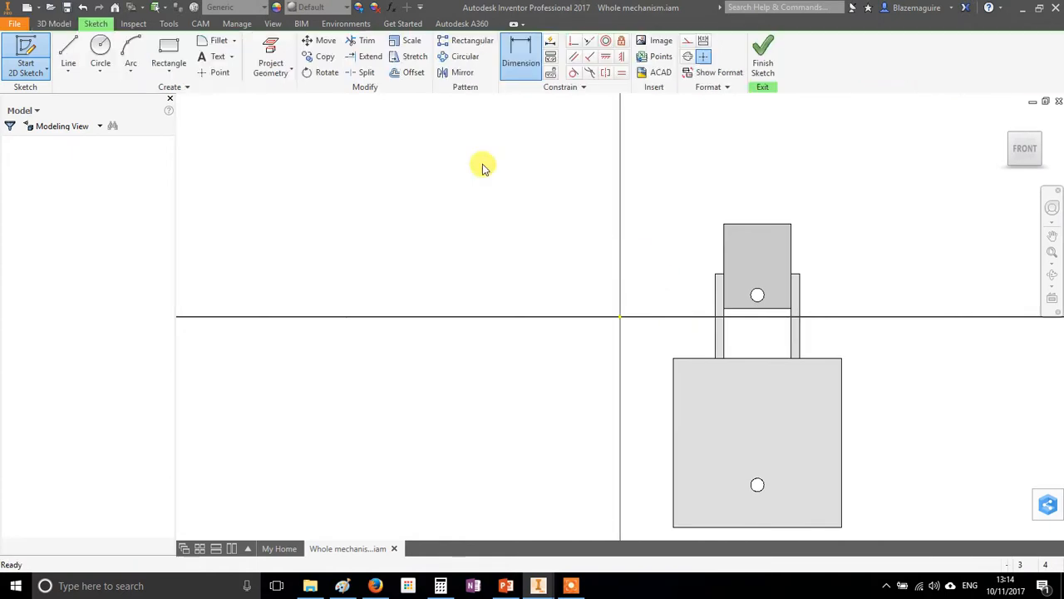
Sketch a circle 8 mm in diameter and a separate circle 80 mm in diameter away from the existing parts
{"action": "left_click", "coordinate": [100, 51]}
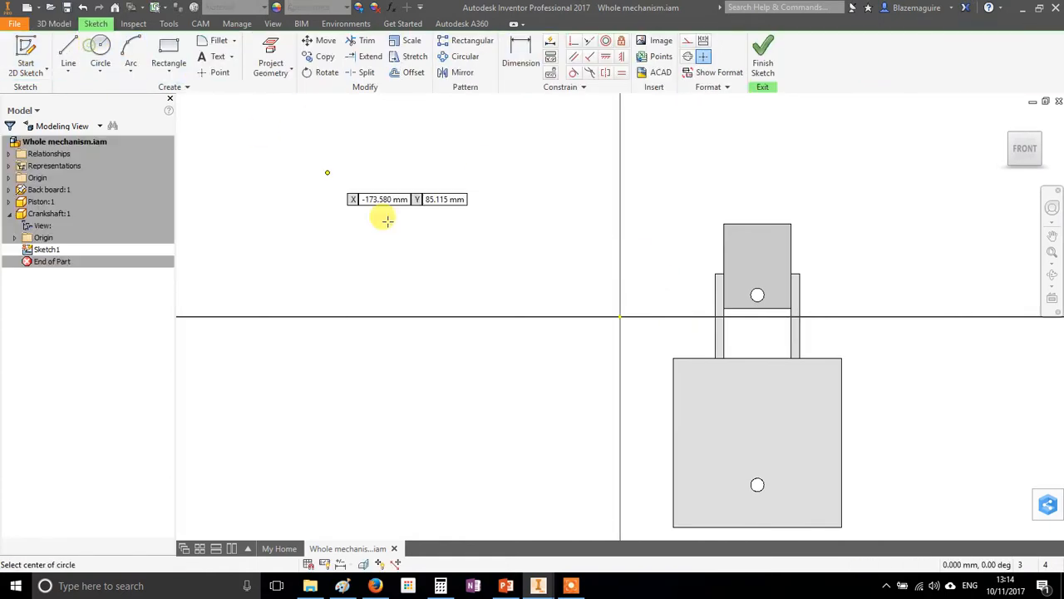
{"action": "left_click", "coordinate": [441, 316]}
{"action": "left_click", "coordinate": [446, 315]}
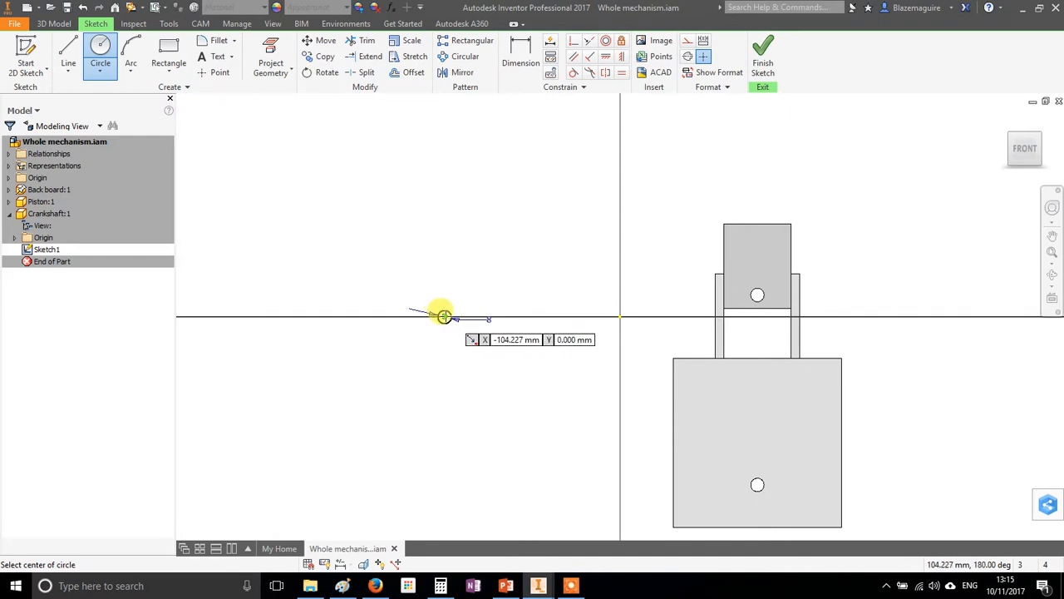
{"action": "left_click", "coordinate": [382, 271]}
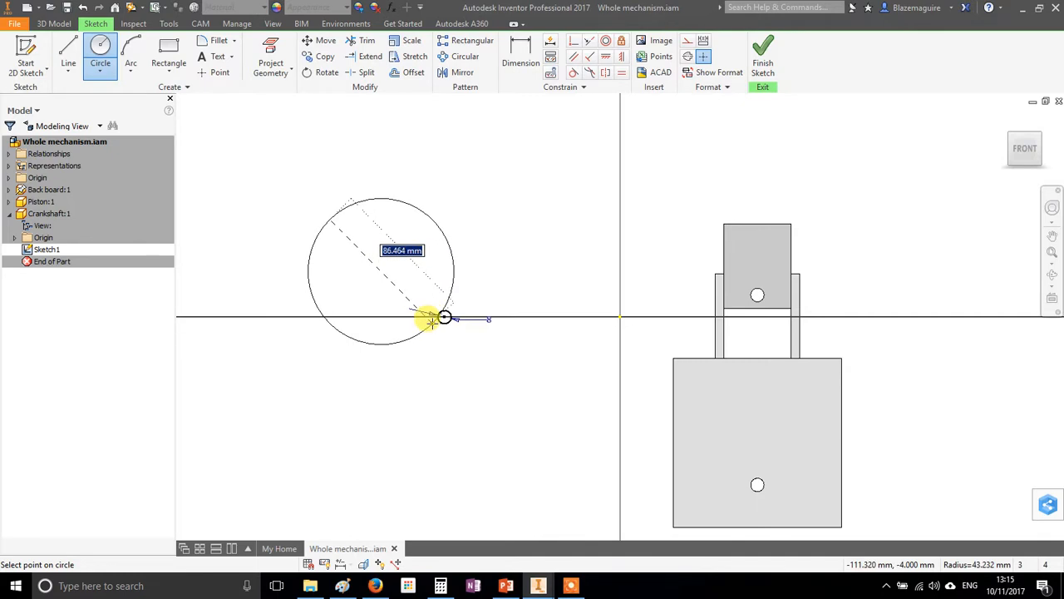
{"action": "type", "text": "80"}
{"action": "key", "text": "Return"}
{"action": "right_click", "coordinate": [488, 281]}
{"action": "left_click", "coordinate": [547, 256]}
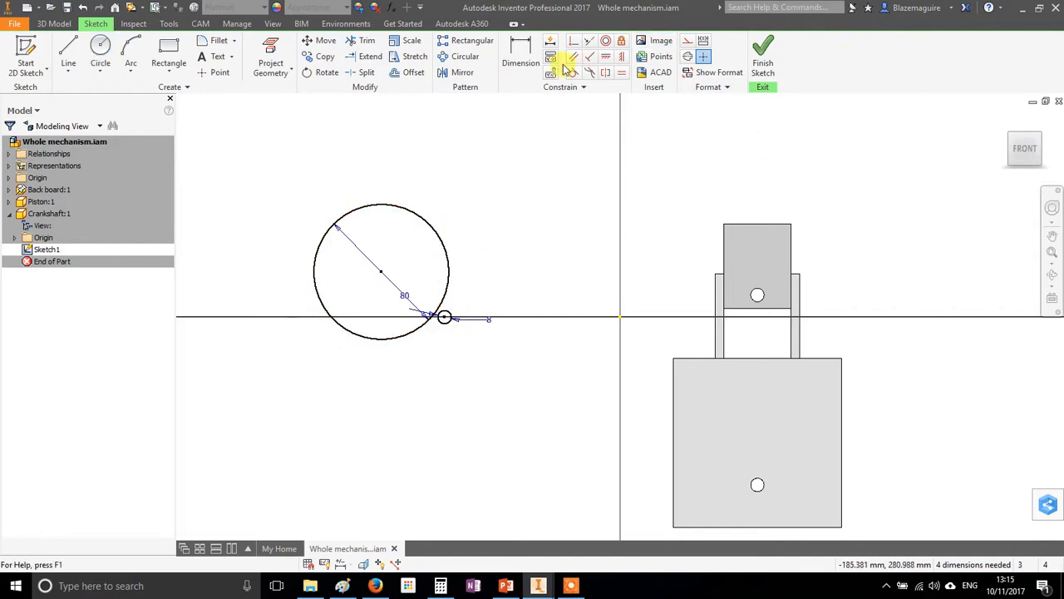
Make the 8 mm circle concentric with the 80 mm circle
{"action": "left_click", "coordinate": [605, 48]}
{"action": "left_click", "coordinate": [403, 215]}
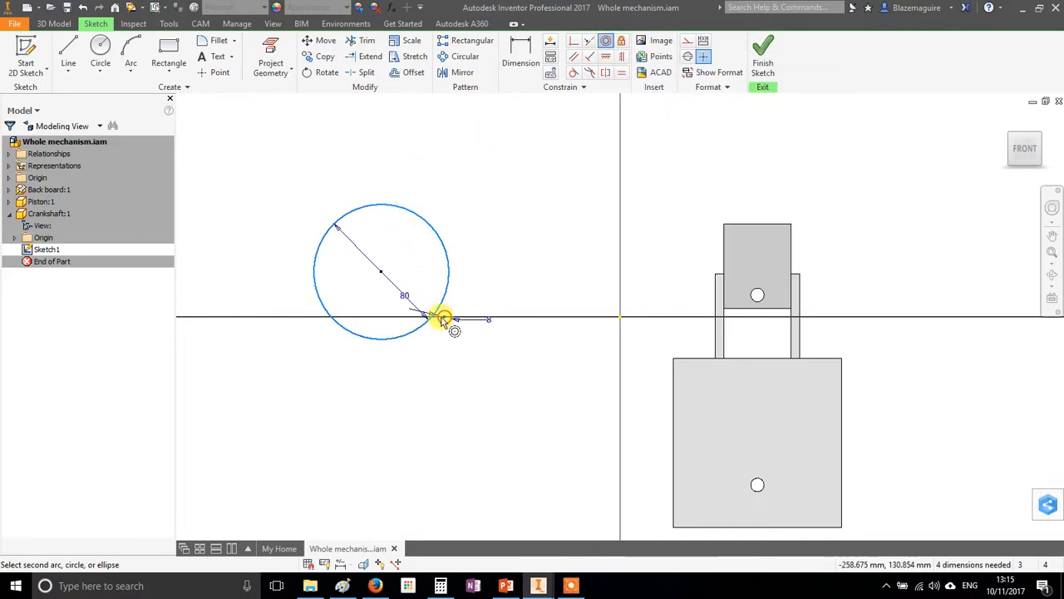
{"action": "left_click", "coordinate": [445, 316]}
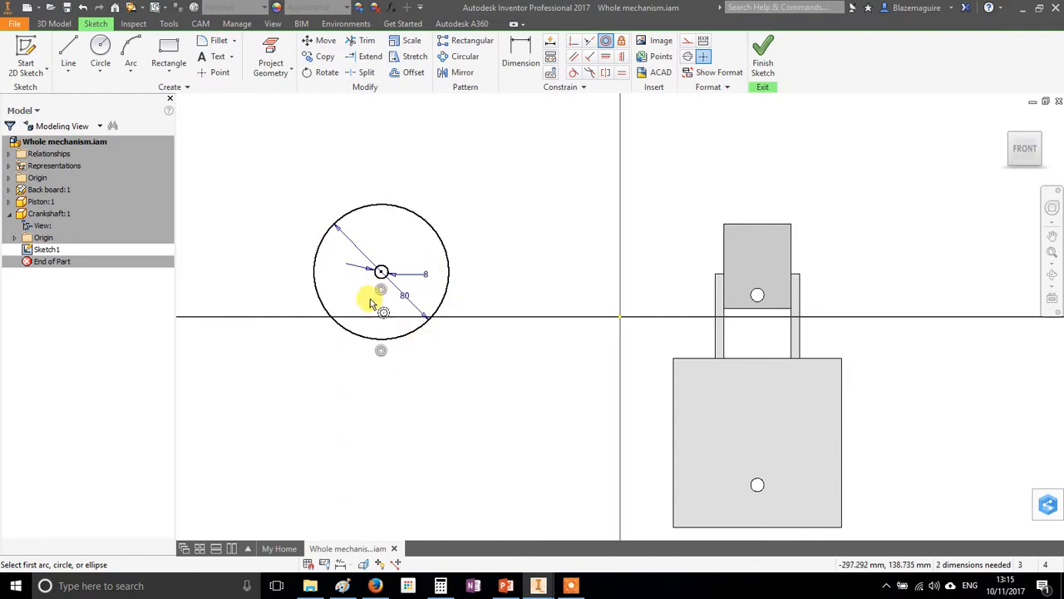
Finish the sketch and extrude the disc profile 30 mm, leaving the small central circle as a hole
{"action": "left_click", "coordinate": [763, 55]}
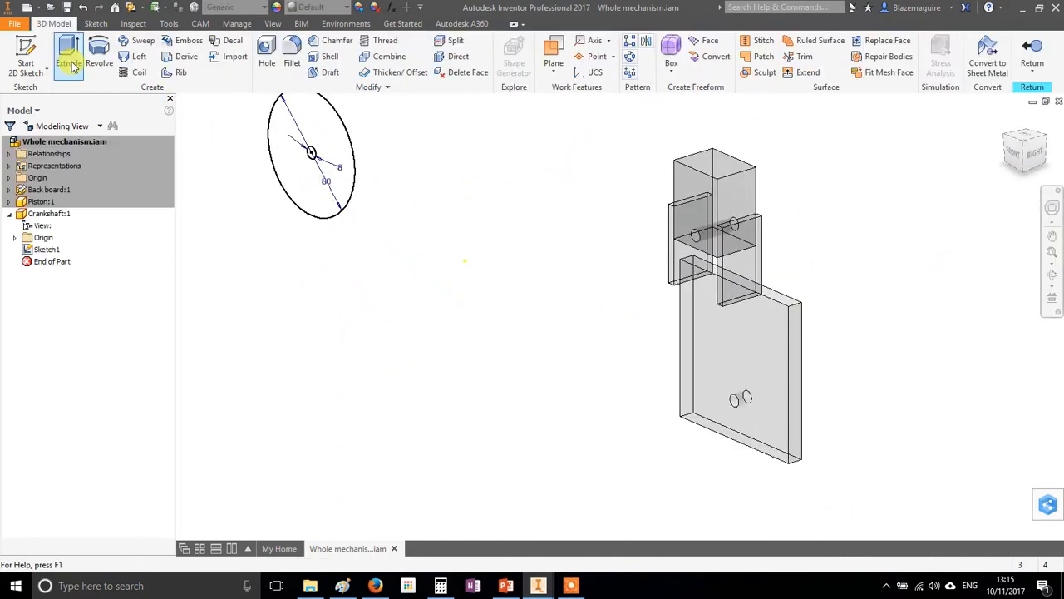
{"action": "left_click", "coordinate": [69, 57]}
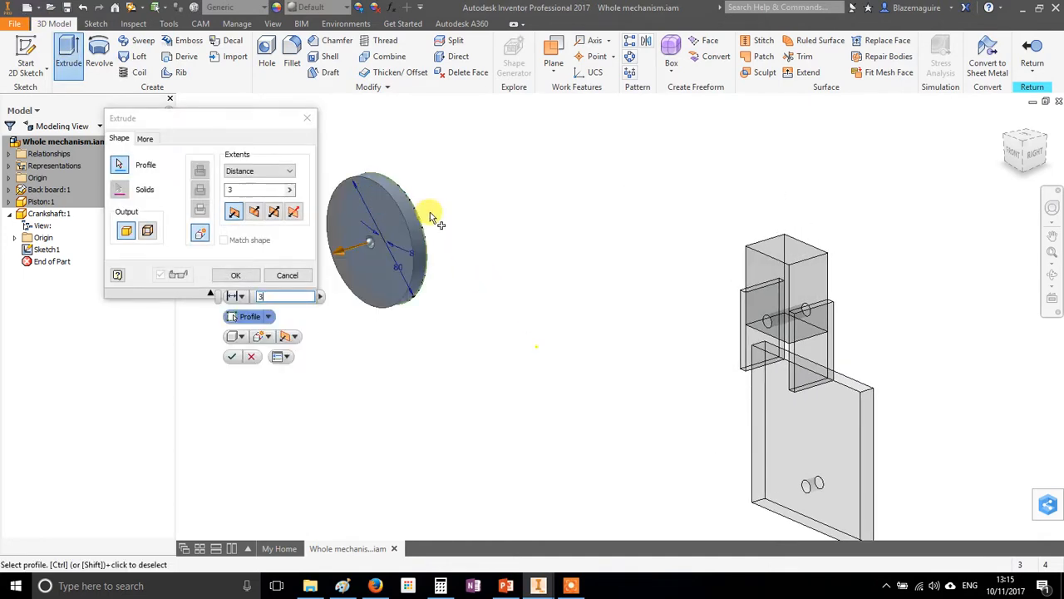
{"action": "key", "text": "Return"}
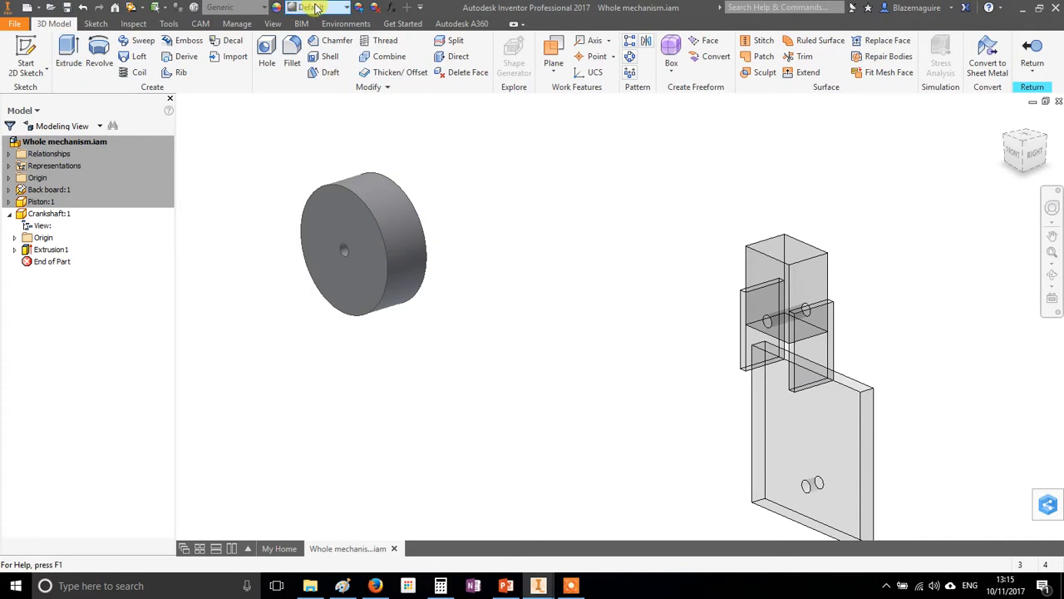
Give the crankshaft disc the Foil Gold appearance and return to the assembly
{"action": "left_click", "coordinate": [316, 8]}
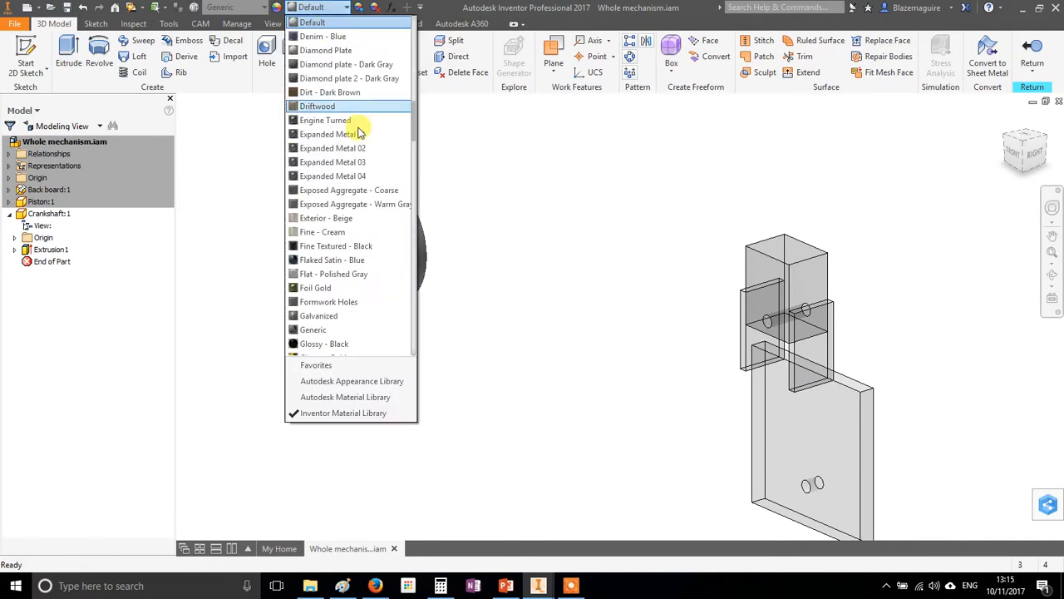
{"action": "left_click", "coordinate": [324, 288]}
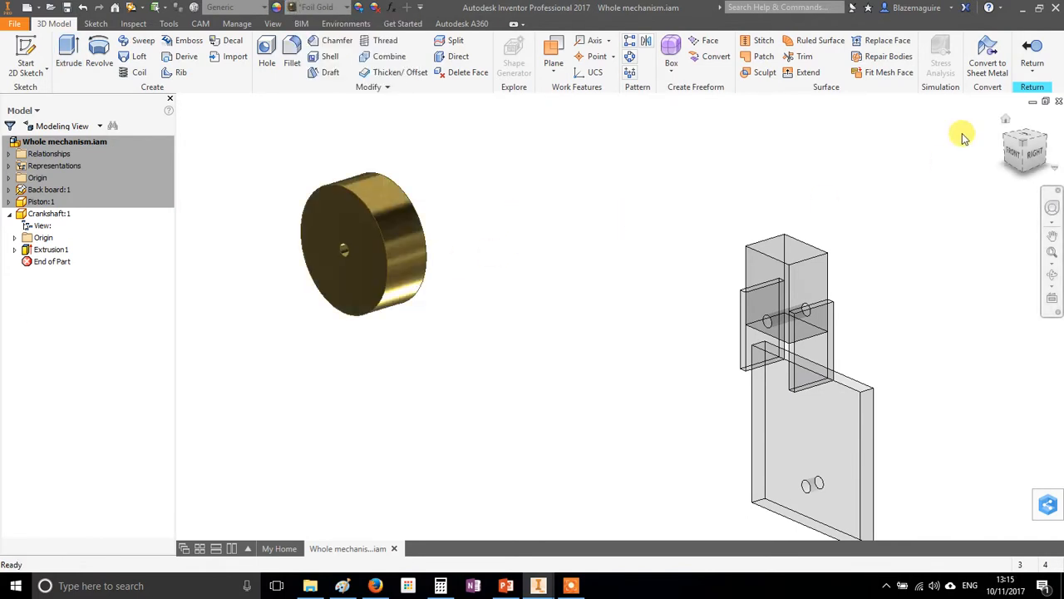
{"action": "left_click", "coordinate": [1030, 53]}
Move the crankshaft disc closer to the back board, keeping it beside the board
{"action": "scroll", "coordinate": [577, 304], "scroll_direction": "up", "scroll_amount": 3}
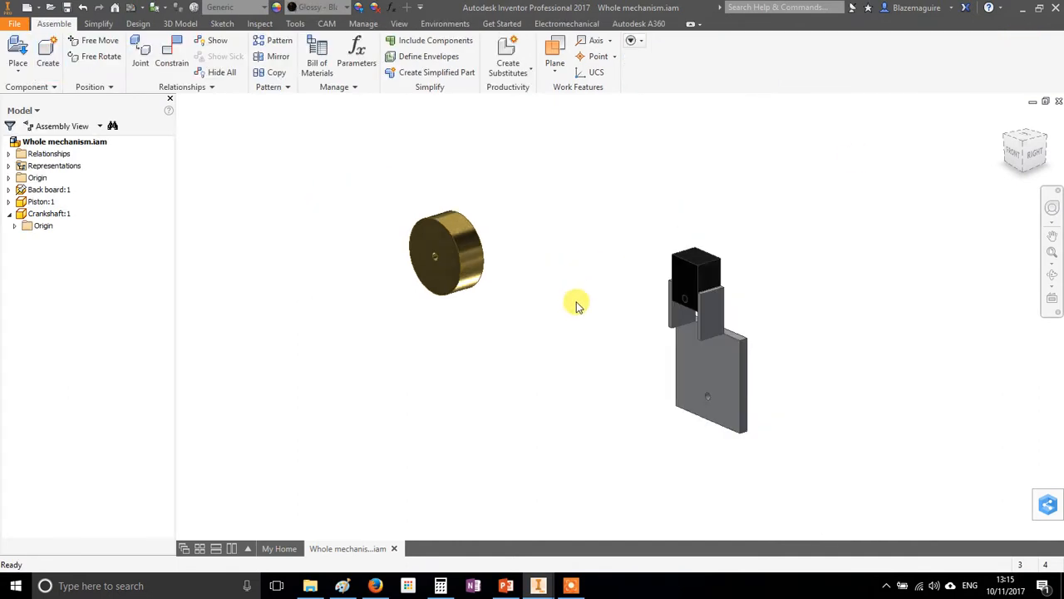
{"action": "middle_click_drag", "start_coordinate": [577, 306], "coordinate": [623, 301], "text": "shift"}
{"action": "left_click_drag", "start_coordinate": [425, 263], "coordinate": [519, 368]}
{"action": "middle_click_drag", "start_coordinate": [735, 348], "coordinate": [634, 241]}
{"action": "scroll", "coordinate": [446, 266], "scroll_direction": "down", "scroll_amount": 2}
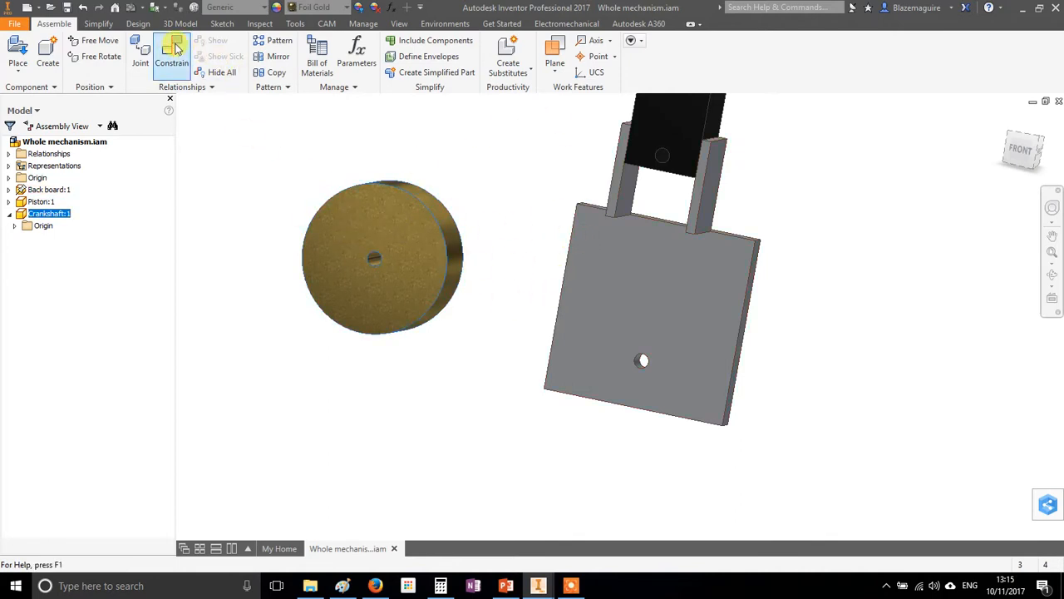
Mate the crankshaft disc's rear face flush against the back board's front face with zero offset
{"action": "left_click", "coordinate": [175, 48]}
{"action": "middle_click_drag", "start_coordinate": [499, 288], "coordinate": [570, 275]}
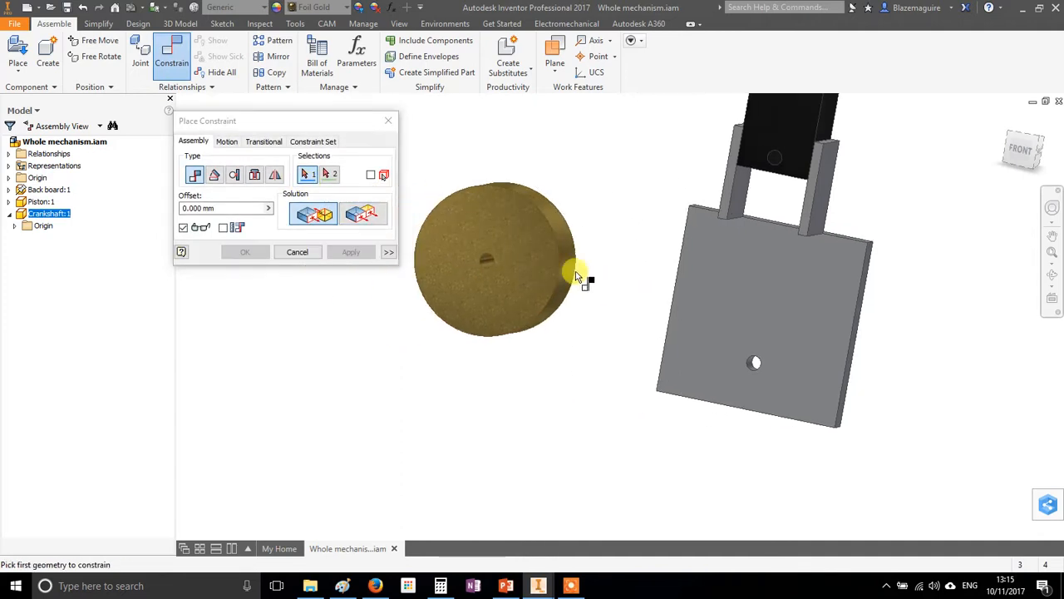
{"action": "scroll", "coordinate": [632, 237], "scroll_direction": "up", "scroll_amount": 2}
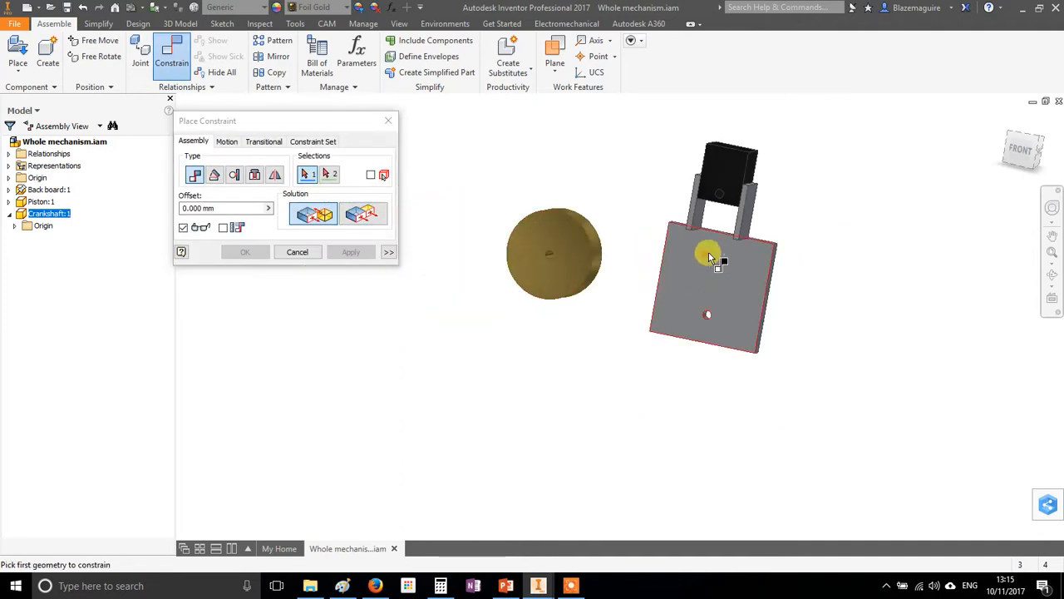
{"action": "left_click", "coordinate": [685, 252]}
{"action": "middle_click_drag", "start_coordinate": [760, 302], "coordinate": [587, 302], "text": "shift"}
{"action": "left_click", "coordinate": [566, 233]}
{"action": "middle_click_drag", "start_coordinate": [452, 375], "coordinate": [602, 349], "text": "shift"}
{"action": "left_click", "coordinate": [351, 252]}
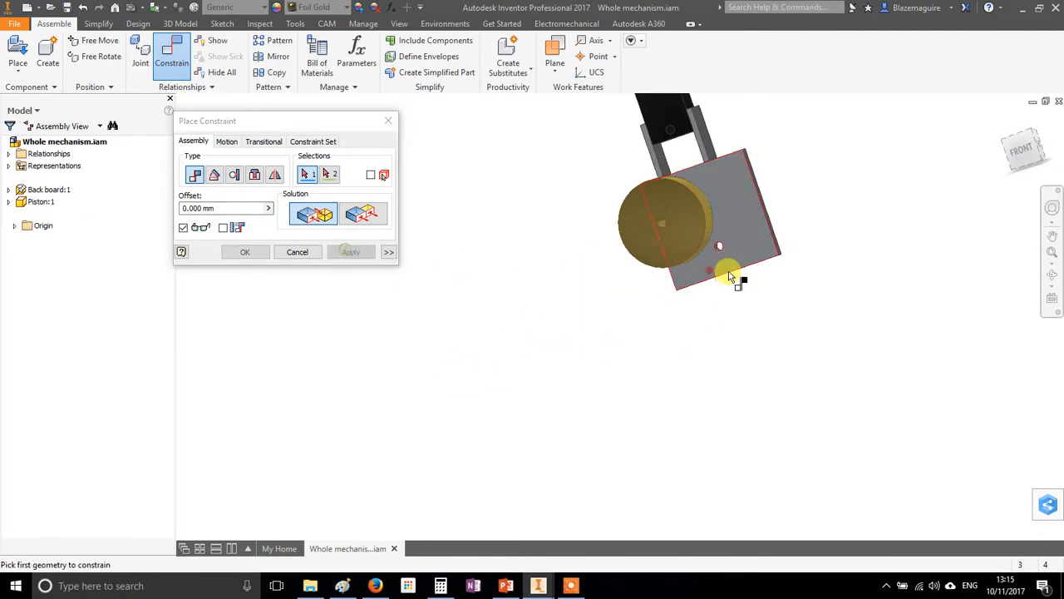
Mate the axis of the crankshaft disc's central hole to the axis of the back board's hole with zero offset
{"action": "scroll", "coordinate": [725, 281], "scroll_direction": "down", "scroll_amount": 3}
{"action": "scroll", "coordinate": [720, 237], "scroll_direction": "down", "scroll_amount": 3}
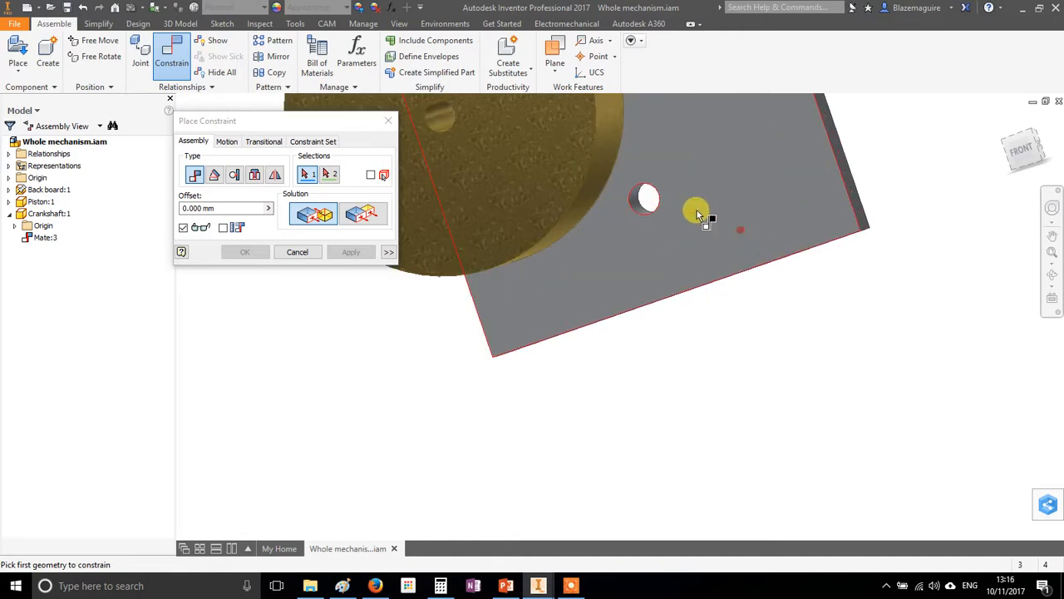
{"action": "middle_click_drag", "start_coordinate": [499, 197], "coordinate": [599, 267]}
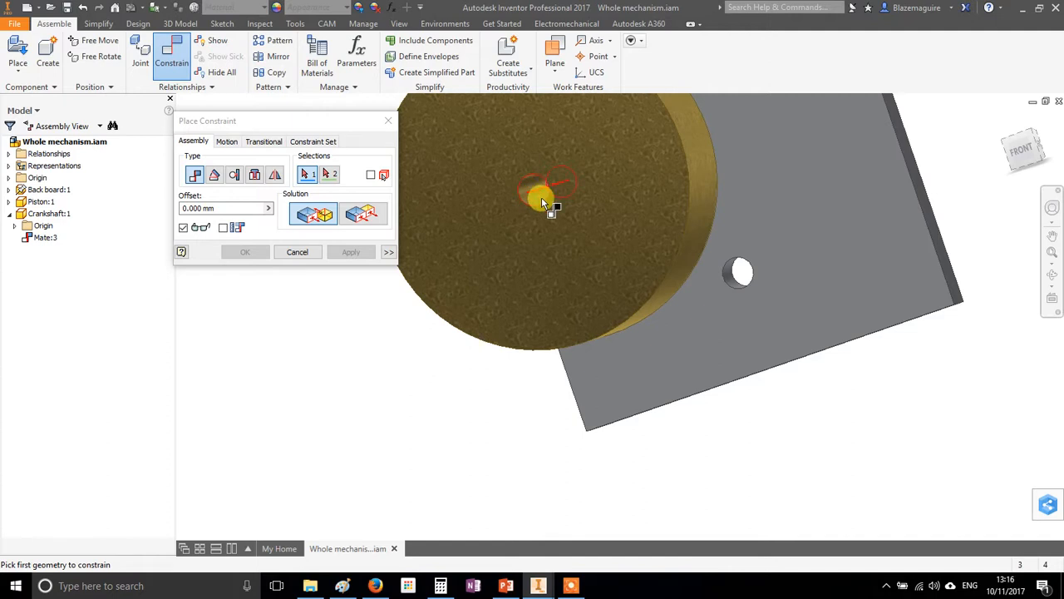
{"action": "left_click", "coordinate": [536, 197]}
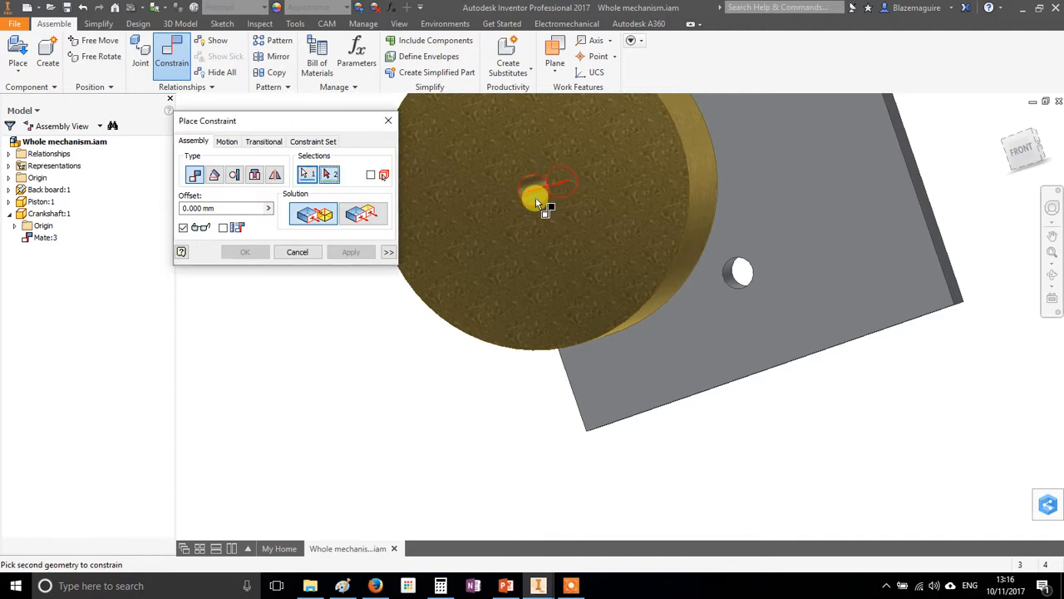
{"action": "left_click", "coordinate": [734, 285]}
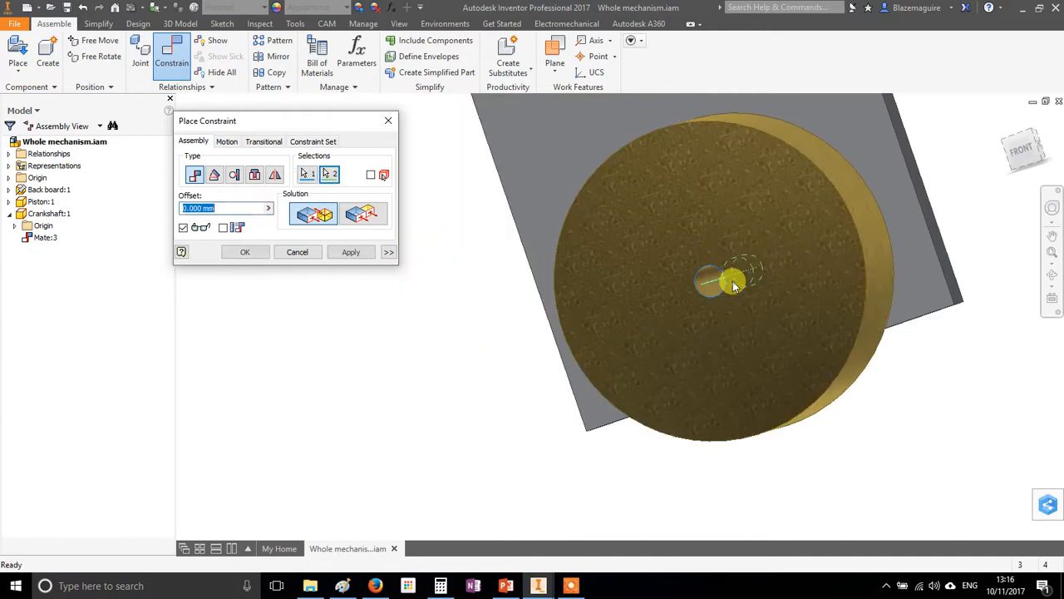
{"action": "left_click", "coordinate": [349, 252]}
{"action": "left_click", "coordinate": [300, 252]}
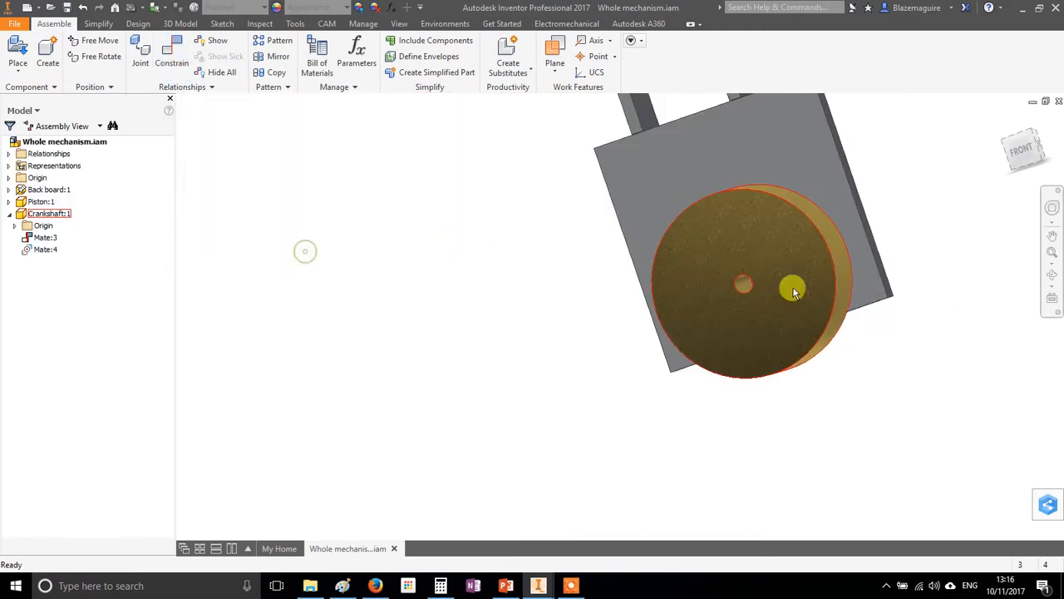
Test the motion by turning the crankshaft disc on the back board and sliding the piston between its guide walls
{"action": "left_click_drag", "start_coordinate": [736, 220], "coordinate": [680, 356]}
{"action": "left_click_drag", "start_coordinate": [822, 342], "coordinate": [739, 223]}
{"action": "scroll", "coordinate": [742, 222], "scroll_direction": "up", "scroll_amount": 3}
{"action": "middle_click_drag", "start_coordinate": [728, 215], "coordinate": [537, 325]}
{"action": "left_click_drag", "start_coordinate": [469, 199], "coordinate": [543, 323]}
{"action": "left_click_drag", "start_coordinate": [525, 260], "coordinate": [511, 290]}
{"action": "middle_click_drag", "start_coordinate": [512, 290], "coordinate": [597, 349], "text": "shift"}
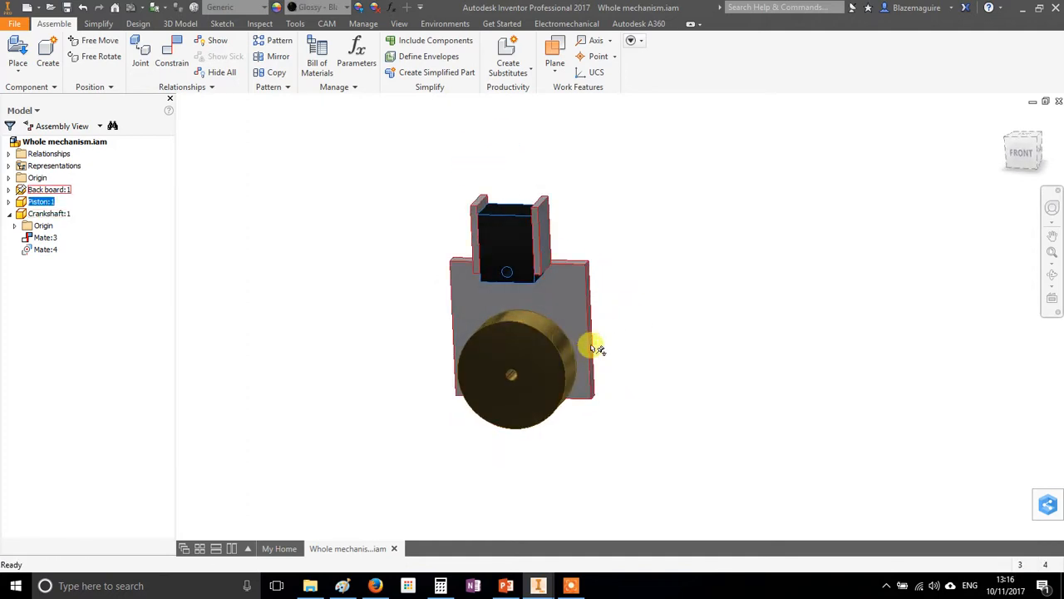
Edit the crankshaft disc in place and sketch an 8 mm circle on its front face, directly above the central hole
{"action": "double_click", "coordinate": [495, 328]}
{"action": "mouse_move", "coordinate": [474, 416]}
{"action": "middle_mouse_down"}
{"action": "mouse_move", "coordinate": [494, 396]}
{"action": "mouse_move", "coordinate": [492, 361]}
{"action": "middle_mouse_up"}
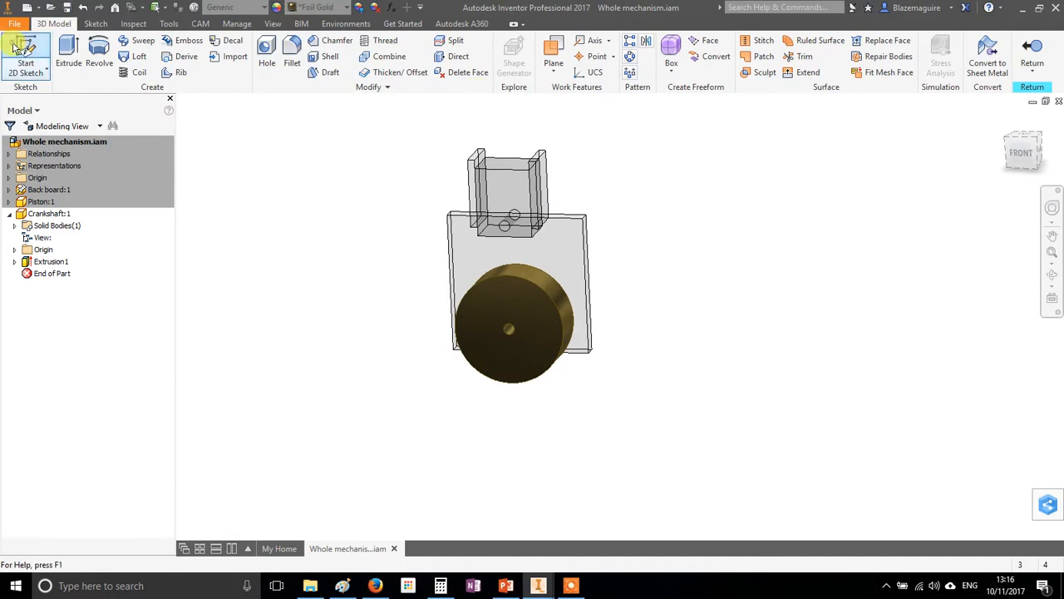
{"action": "left_click", "coordinate": [28, 58]}
{"action": "left_click", "coordinate": [492, 285]}
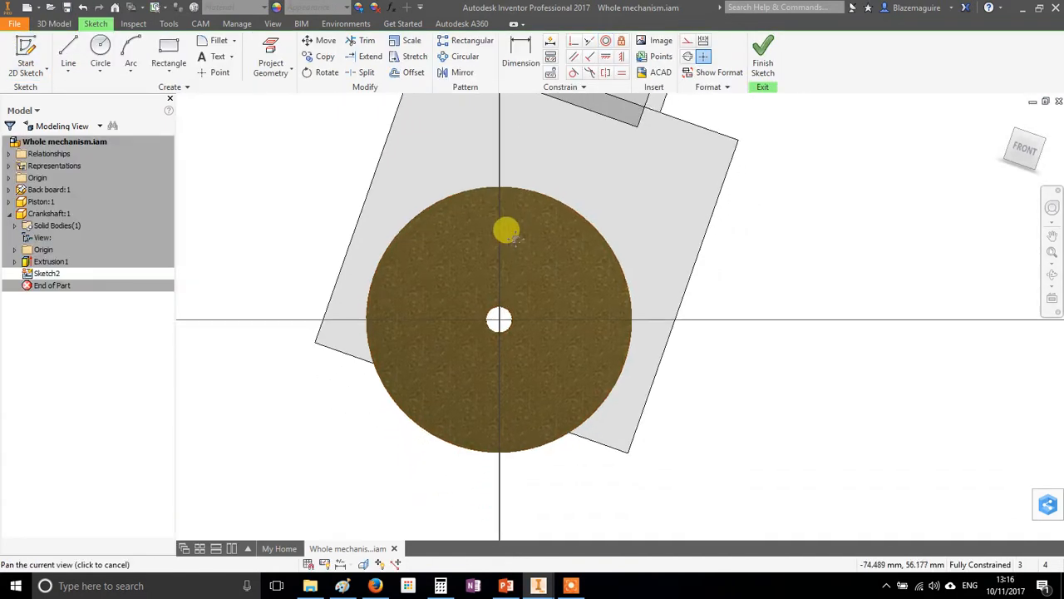
{"action": "left_click", "coordinate": [97, 55]}
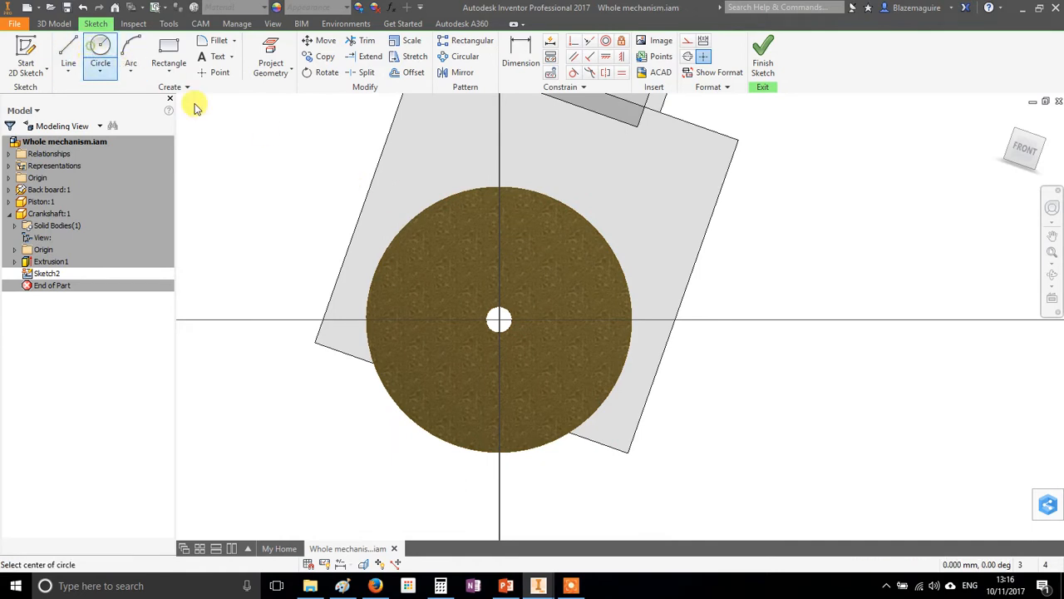
{"action": "left_click", "coordinate": [499, 225]}
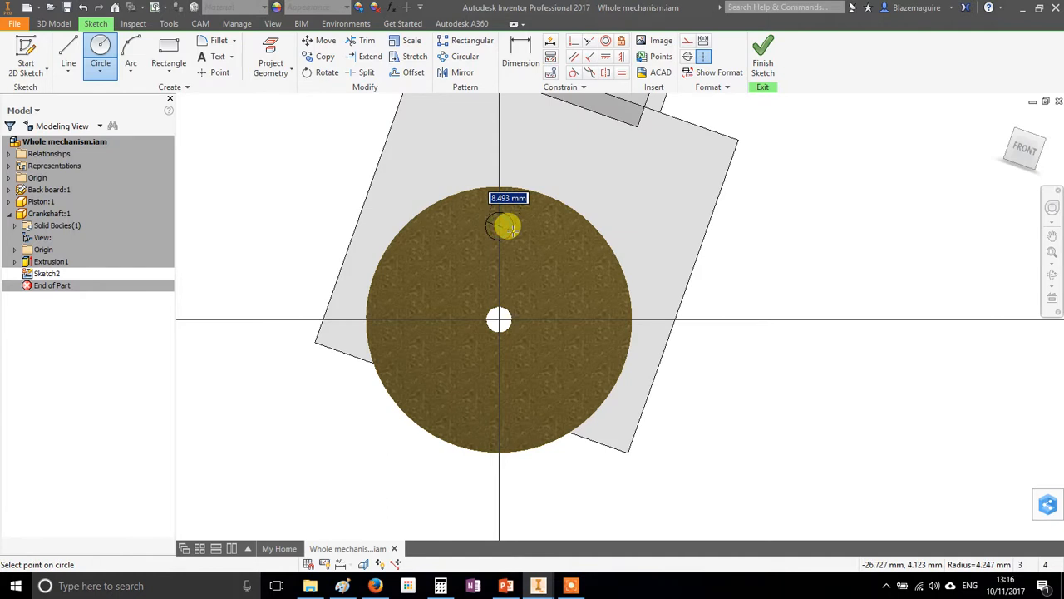
{"action": "left_click", "coordinate": [507, 226]}
Dimension the small circle's centre 30 mm from the central hole and finish the sketch
{"action": "left_click", "coordinate": [521, 58]}
{"action": "left_click", "coordinate": [500, 225]}
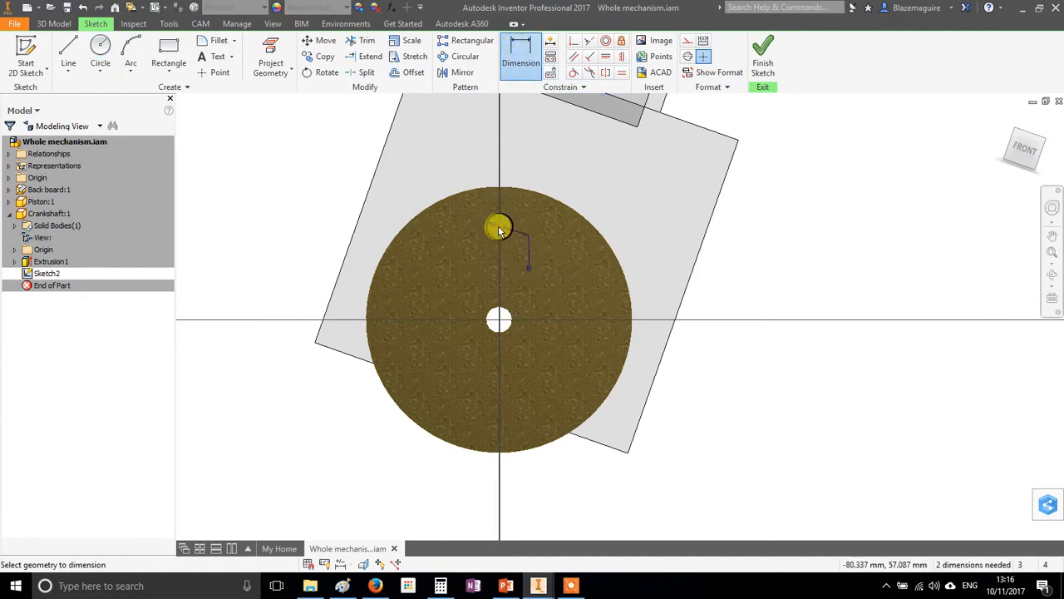
{"action": "left_click", "coordinate": [513, 314]}
{"action": "left_click", "coordinate": [562, 292]}
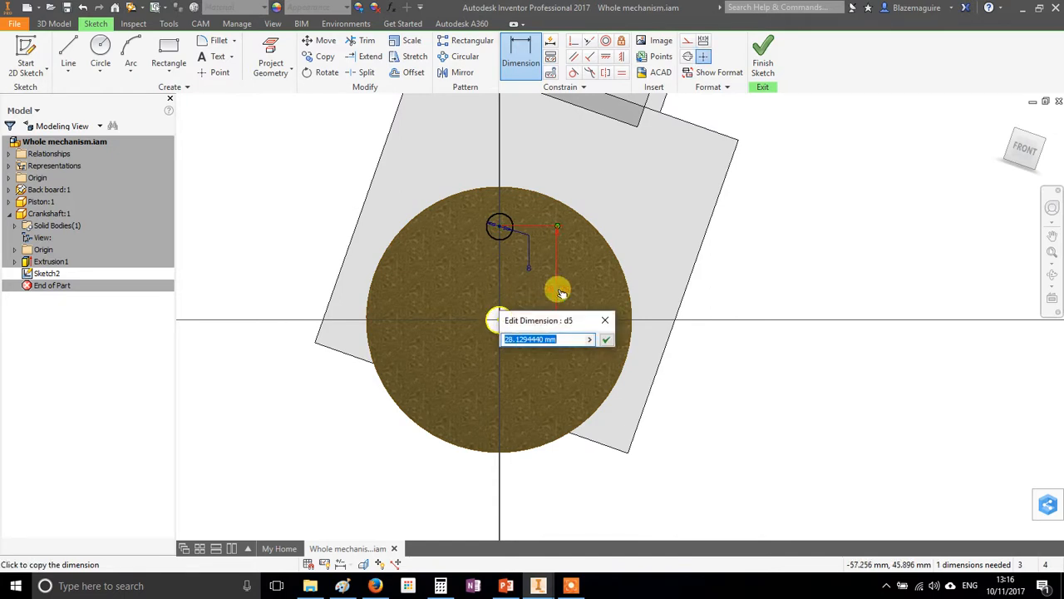
{"action": "type", "text": "3"}
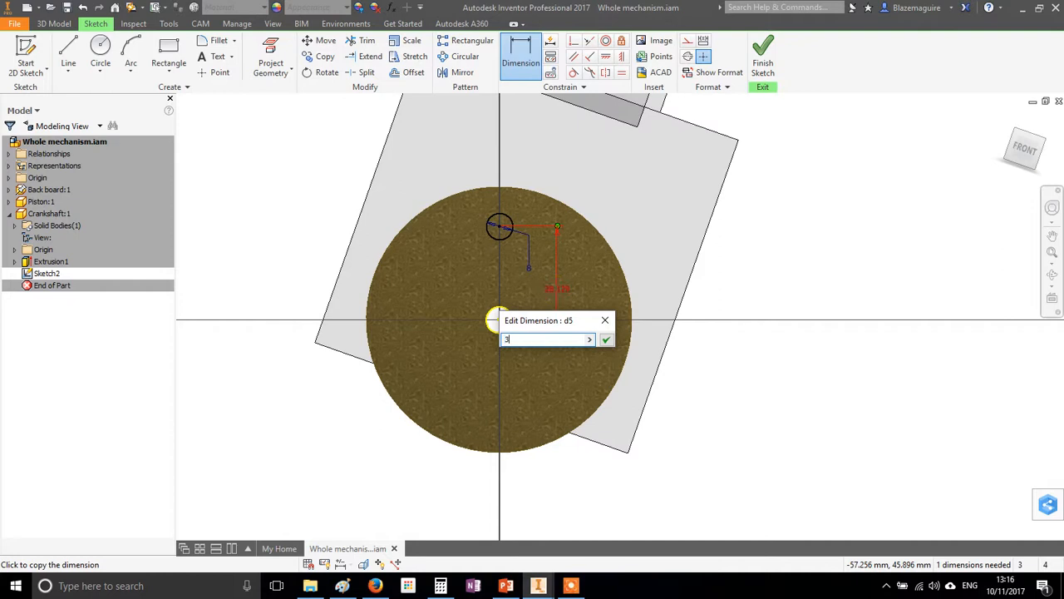
{"action": "type", "text": "0"}
{"action": "key", "text": "Return"}
{"action": "left_click", "coordinate": [762, 62]}
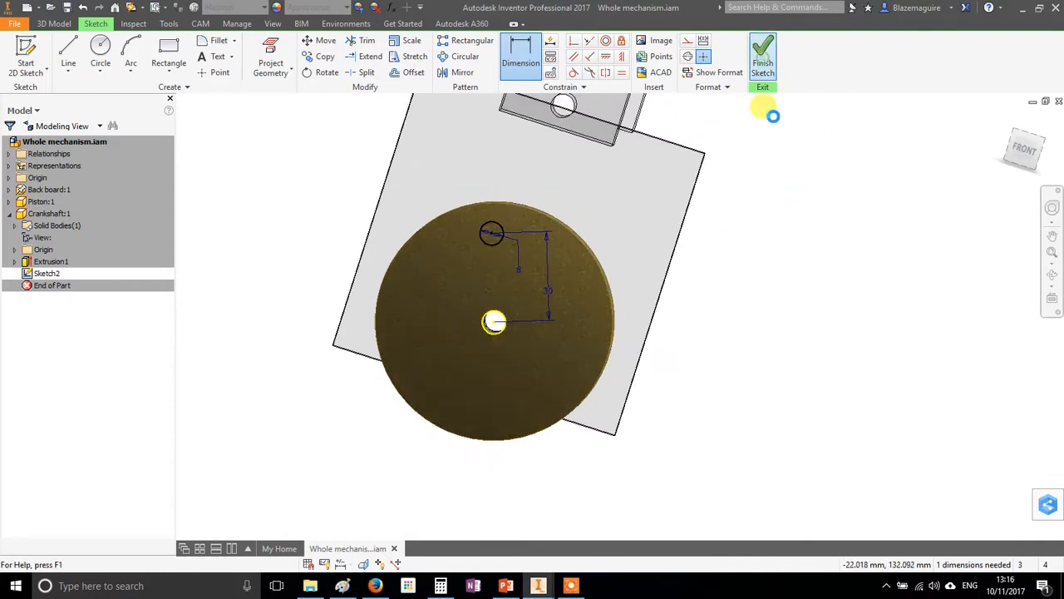
Cut the small circle 30 mm through the crankshaft disc as an off-centre hole and return to the assembly
{"action": "left_click", "coordinate": [82, 56]}
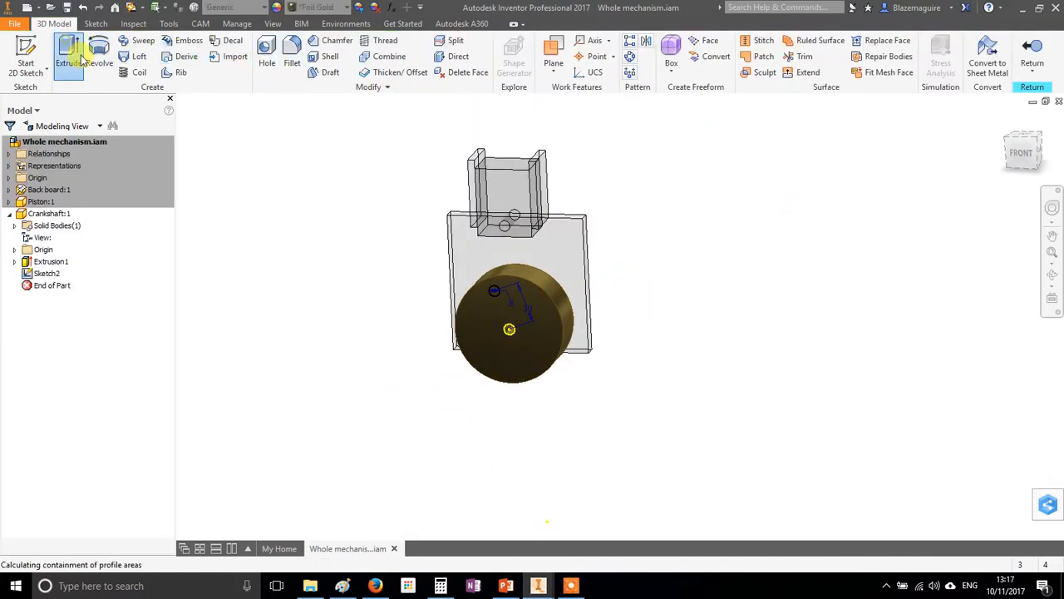
{"action": "scroll", "coordinate": [389, 233], "scroll_direction": "down", "scroll_amount": 3}
{"action": "left_click", "coordinate": [591, 344]}
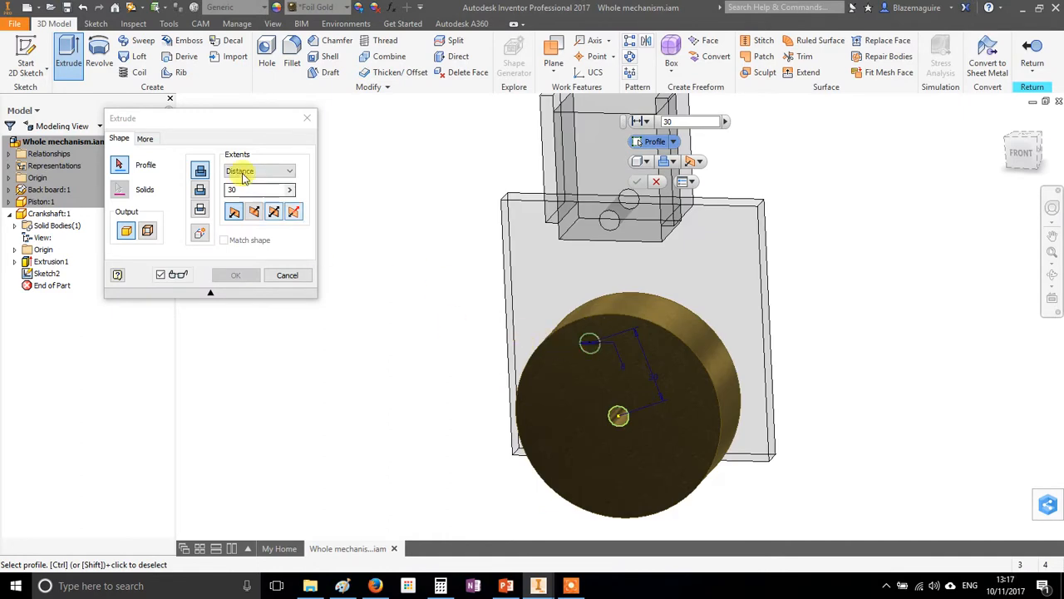
{"action": "left_click", "coordinate": [598, 349]}
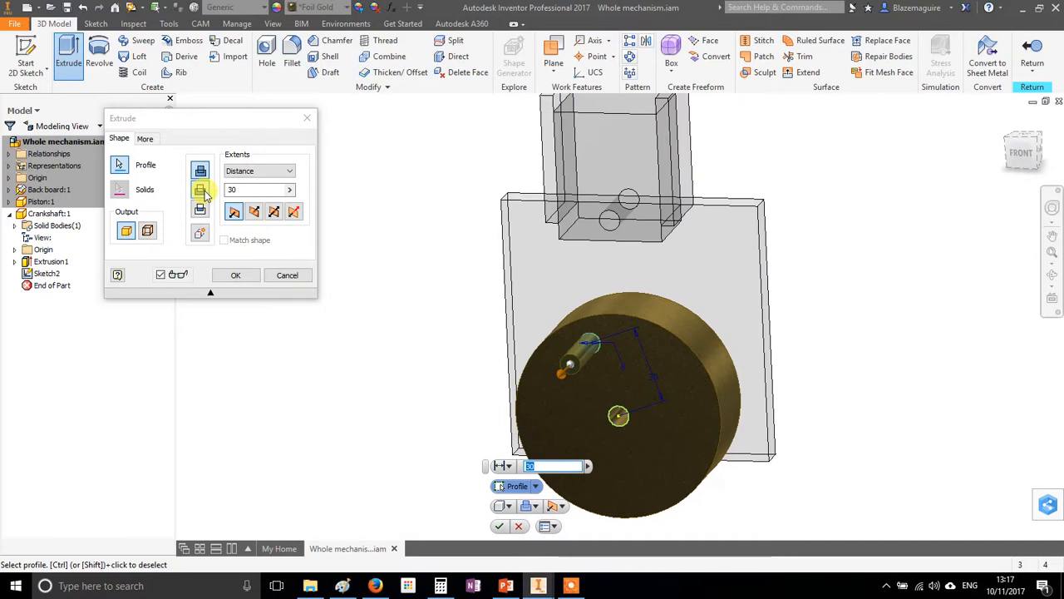
{"action": "left_click", "coordinate": [235, 275]}
{"action": "scroll", "coordinate": [458, 299], "scroll_direction": "up", "scroll_amount": 3}
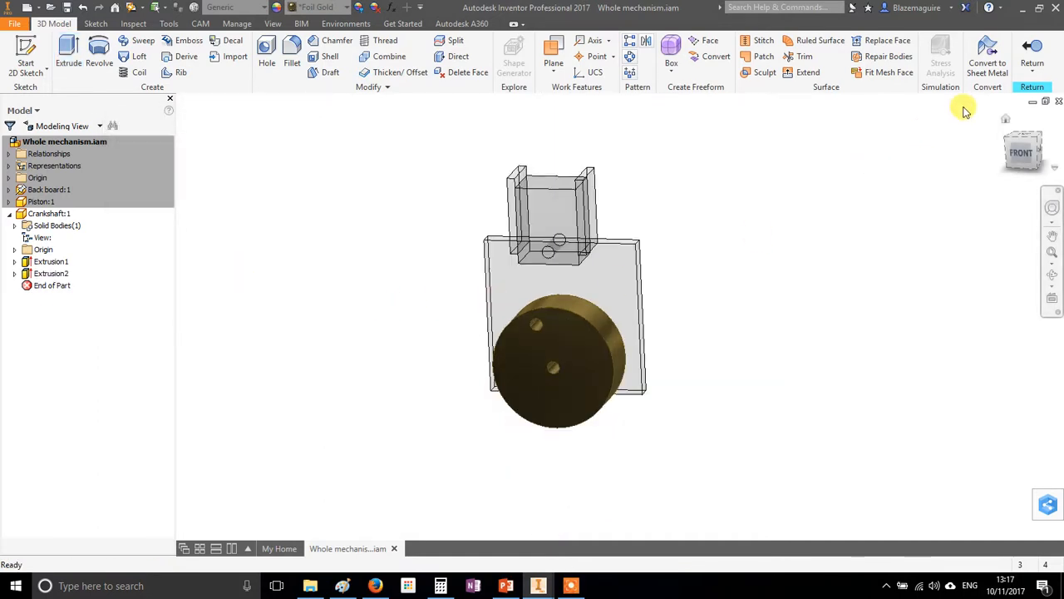
{"action": "left_click", "coordinate": [1036, 50]}
Turn the crankshaft disc until its off-centre hole sits at the lowest point, and slide the piston down to just above the disc
{"action": "left_click_drag", "start_coordinate": [534, 330], "coordinate": [576, 407]}
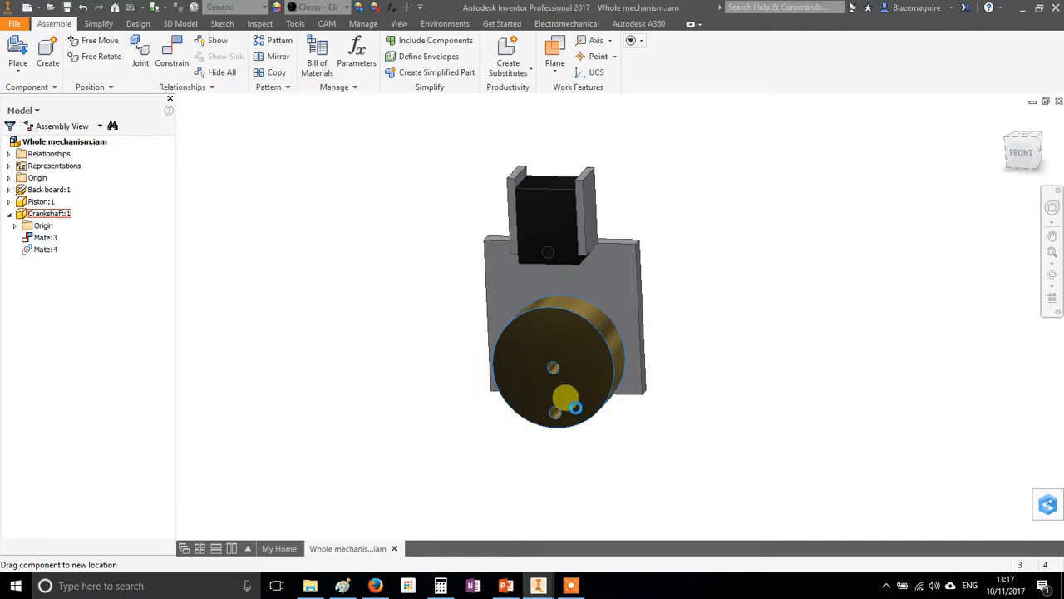
{"action": "left_click_drag", "start_coordinate": [524, 332], "coordinate": [512, 379]}
{"action": "left_click_drag", "start_coordinate": [533, 227], "coordinate": [547, 291]}
{"action": "left_click_drag", "start_coordinate": [522, 373], "coordinate": [554, 404]}
{"action": "middle_click_drag", "start_coordinate": [646, 393], "coordinate": [653, 374], "text": "shift"}
{"action": "left_click_drag", "start_coordinate": [555, 260], "coordinate": [563, 275]}
{"action": "left_click_drag", "start_coordinate": [574, 375], "coordinate": [560, 408]}
{"action": "middle_click_drag", "start_coordinate": [647, 362], "coordinate": [638, 342], "text": "shift"}
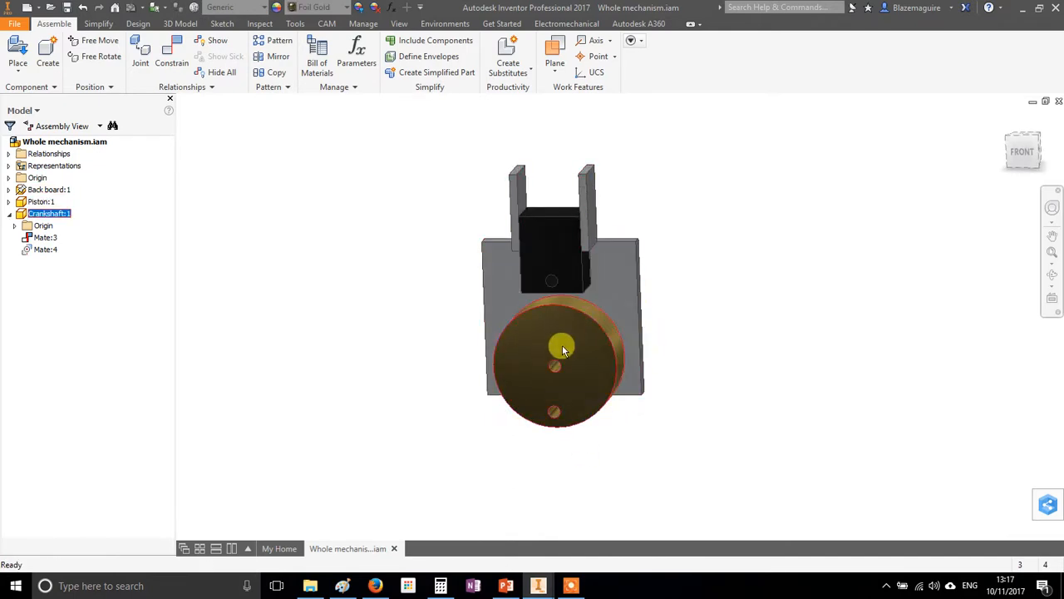
Measure the distance between the piston's hole and the crankshaft disc's off-centre hole
{"action": "scroll", "coordinate": [563, 417], "scroll_direction": "down", "scroll_amount": 4}
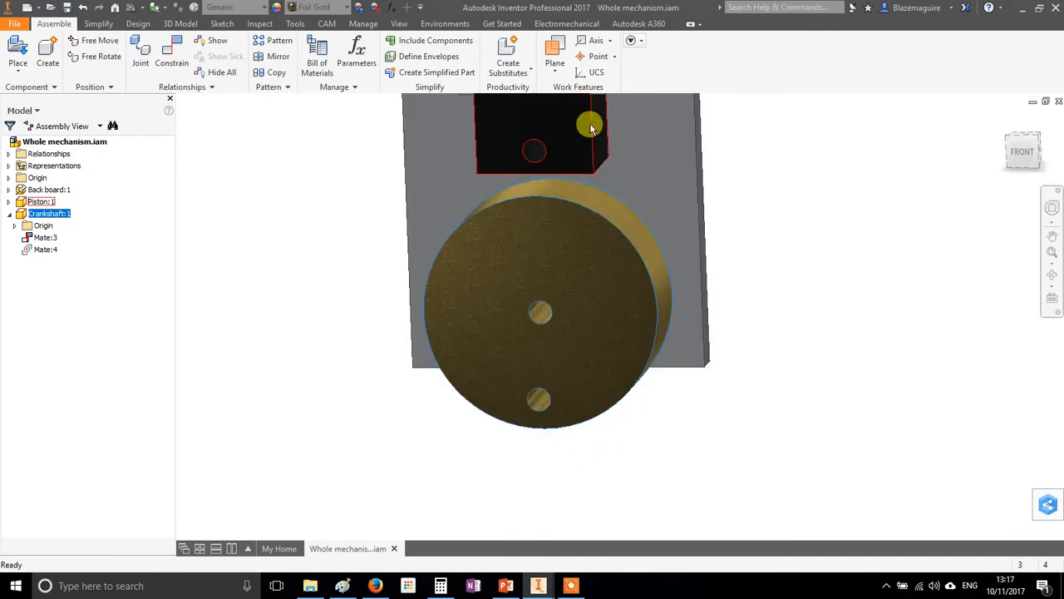
{"action": "scroll", "coordinate": [687, 181], "scroll_direction": "up", "scroll_amount": 3}
{"action": "scroll", "coordinate": [734, 173], "scroll_direction": "up", "scroll_amount": 2}
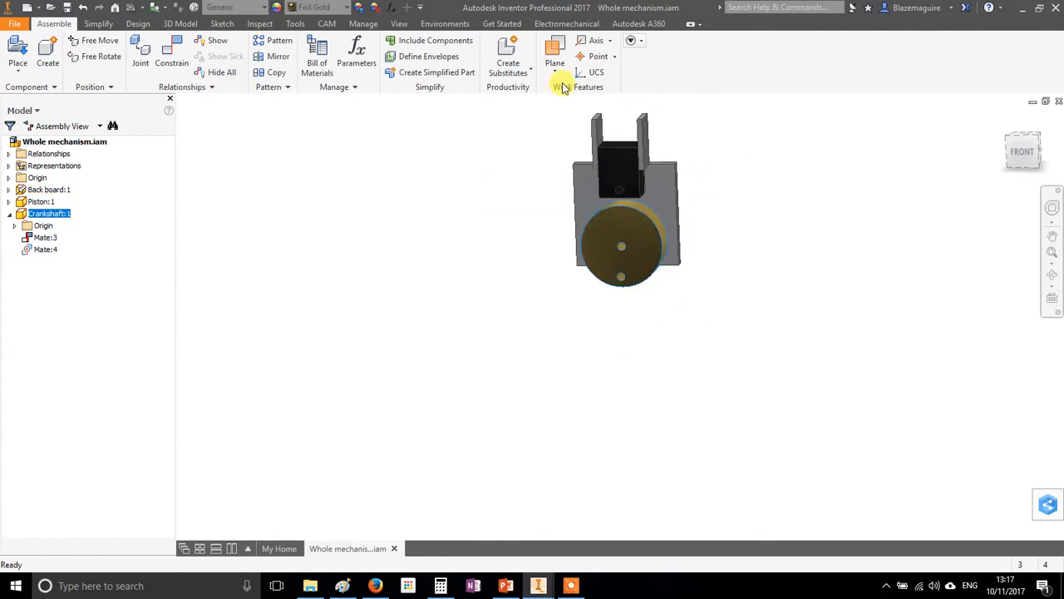
{"action": "left_click", "coordinate": [263, 24]}
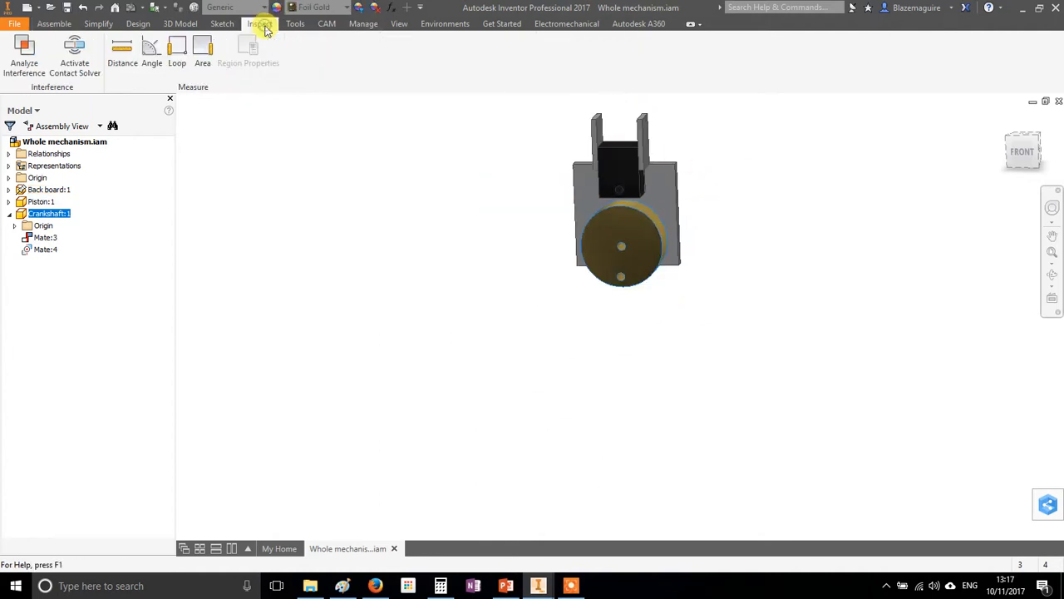
{"action": "left_click", "coordinate": [124, 52]}
{"action": "scroll", "coordinate": [715, 171], "scroll_direction": "down", "scroll_amount": 3}
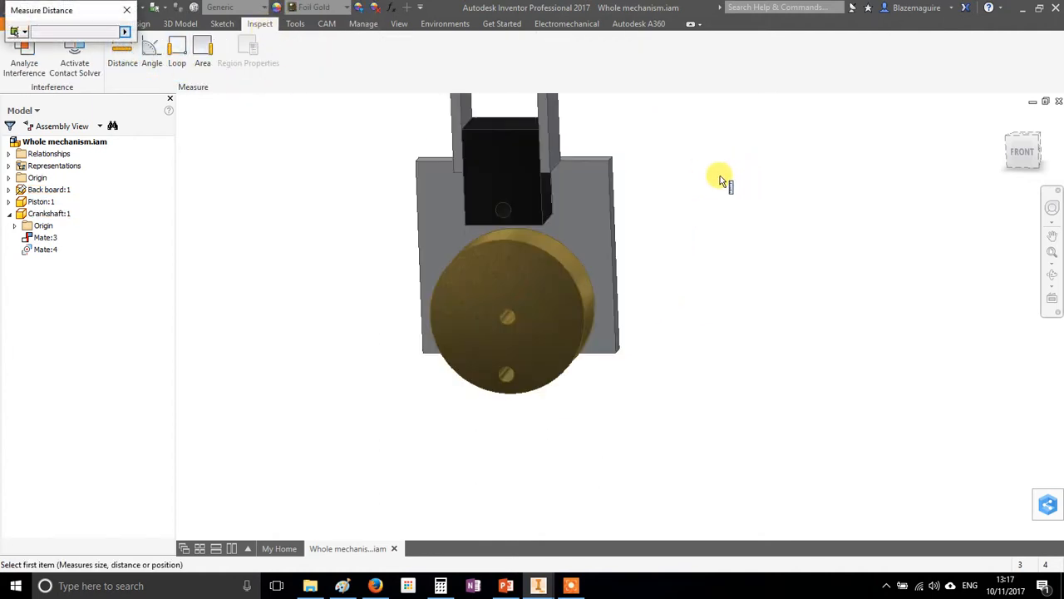
{"action": "left_click", "coordinate": [504, 208]}
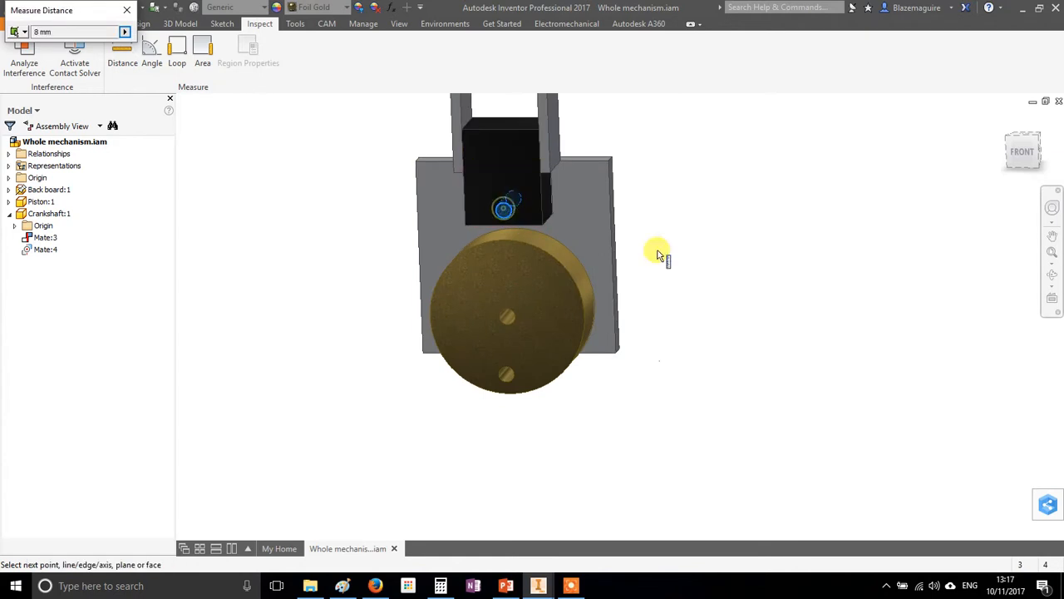
{"action": "left_click", "coordinate": [506, 377]}
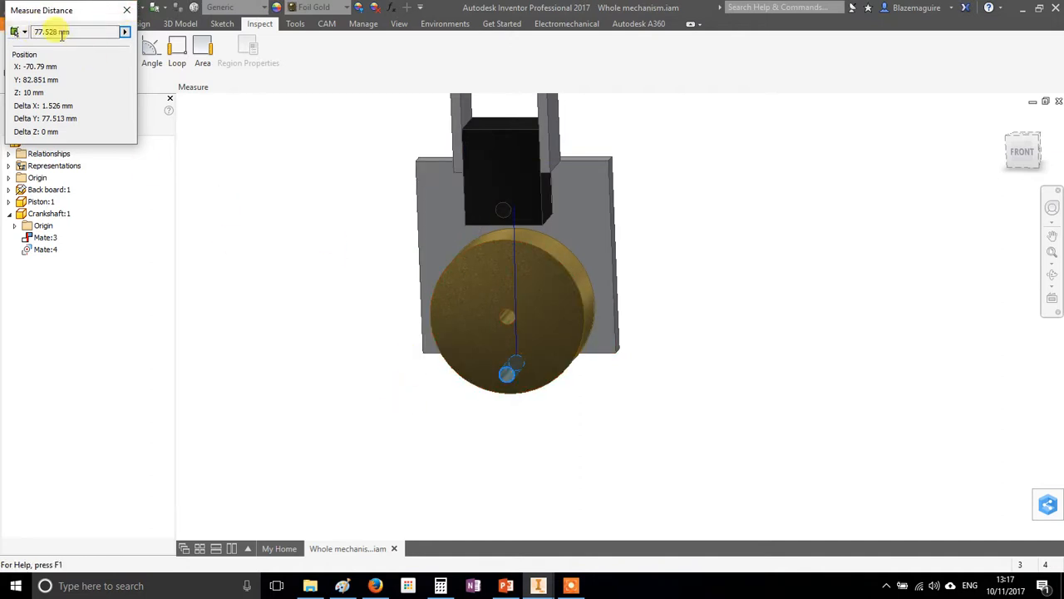
{"action": "left_click", "coordinate": [128, 10]}
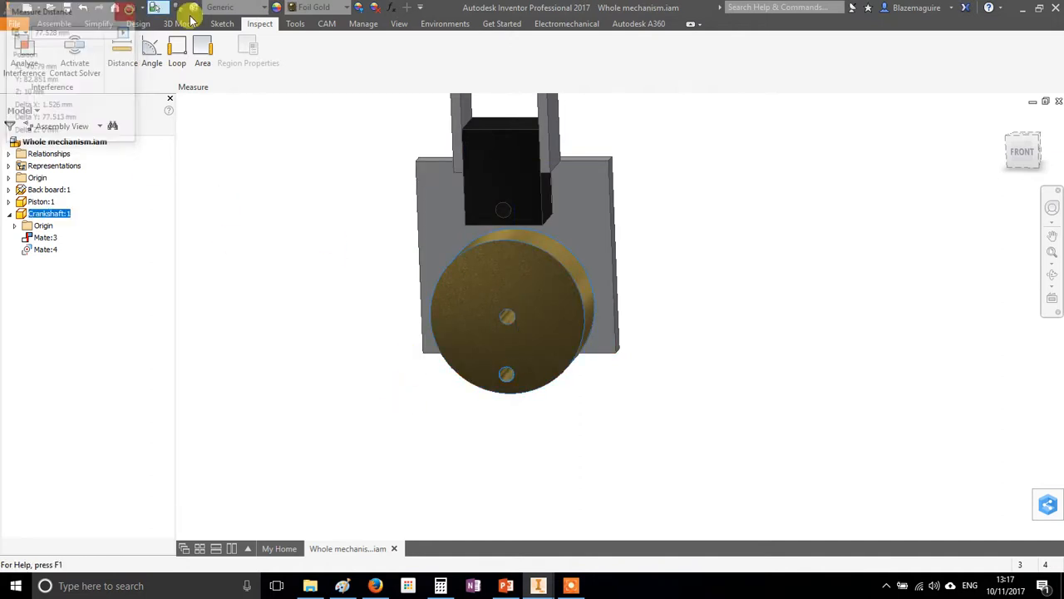
Create an in-place part named Con rod from the Standard.ipt template, positioned in the empty space beside the mechanism
{"action": "scroll", "coordinate": [708, 200], "scroll_direction": "down", "scroll_amount": 5}
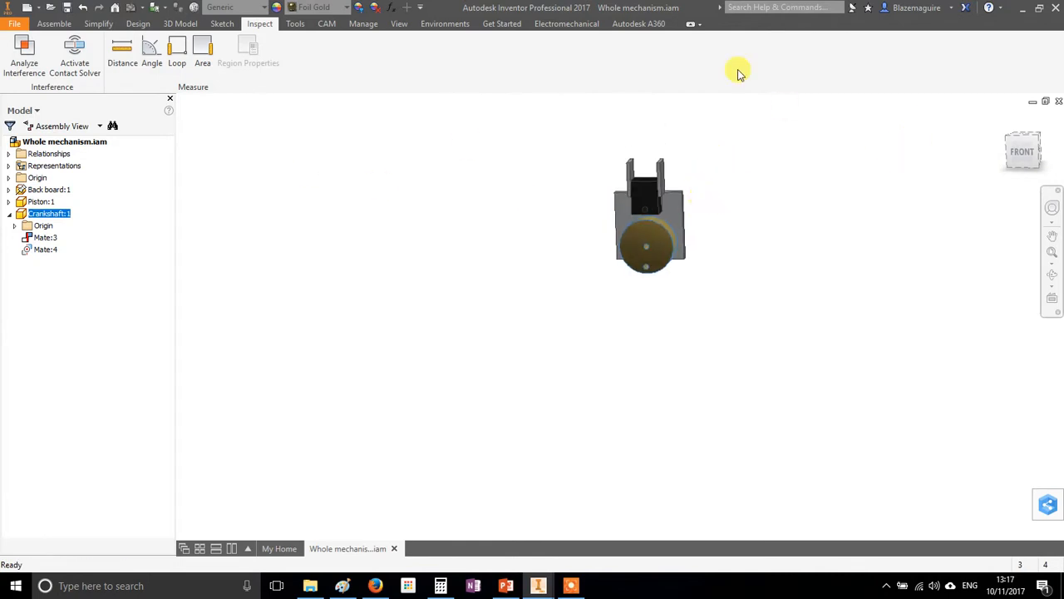
{"action": "left_click", "coordinate": [53, 24]}
{"action": "left_click", "coordinate": [47, 60]}
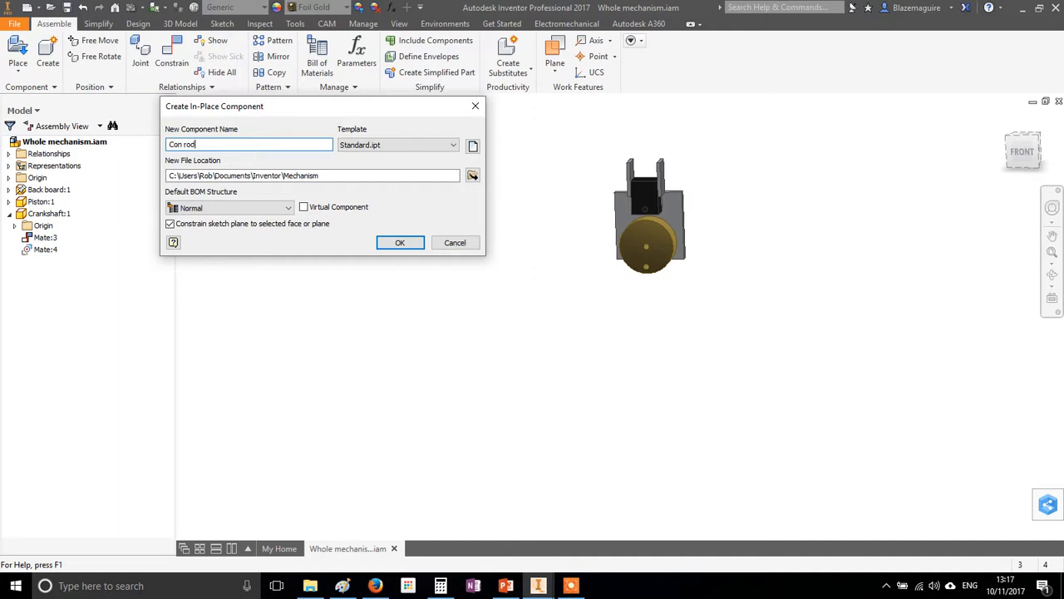
{"action": "left_click", "coordinate": [397, 241]}
{"action": "left_click", "coordinate": [487, 218]}
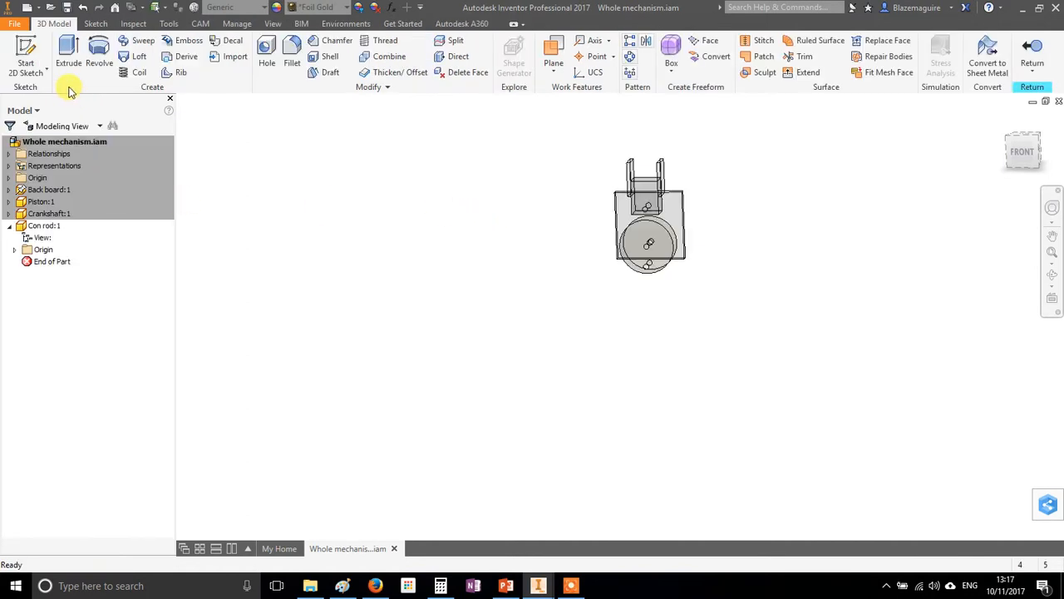
Sketch two 8 mm circles on the Con rod's front-facing origin plane, one at the origin and one vertically above it
{"action": "left_click", "coordinate": [25, 63]}
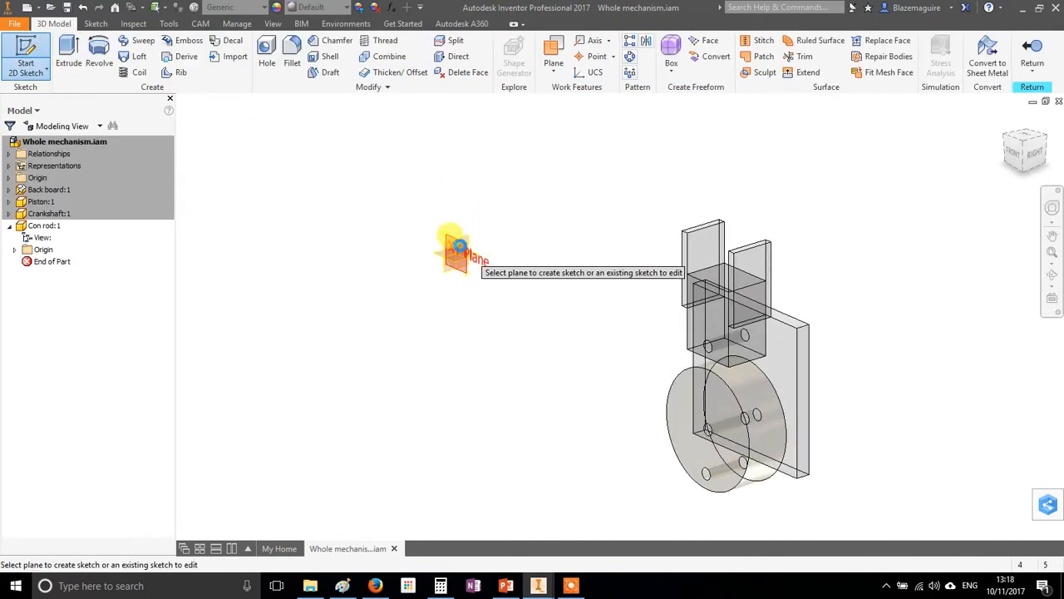
{"action": "left_click", "coordinate": [456, 246]}
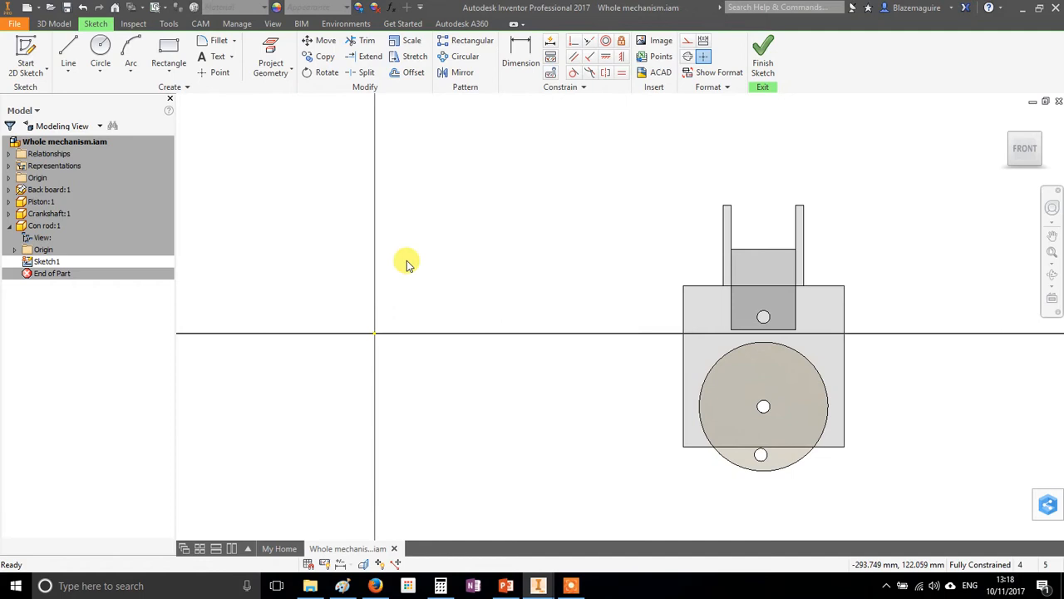
{"action": "left_click", "coordinate": [100, 52]}
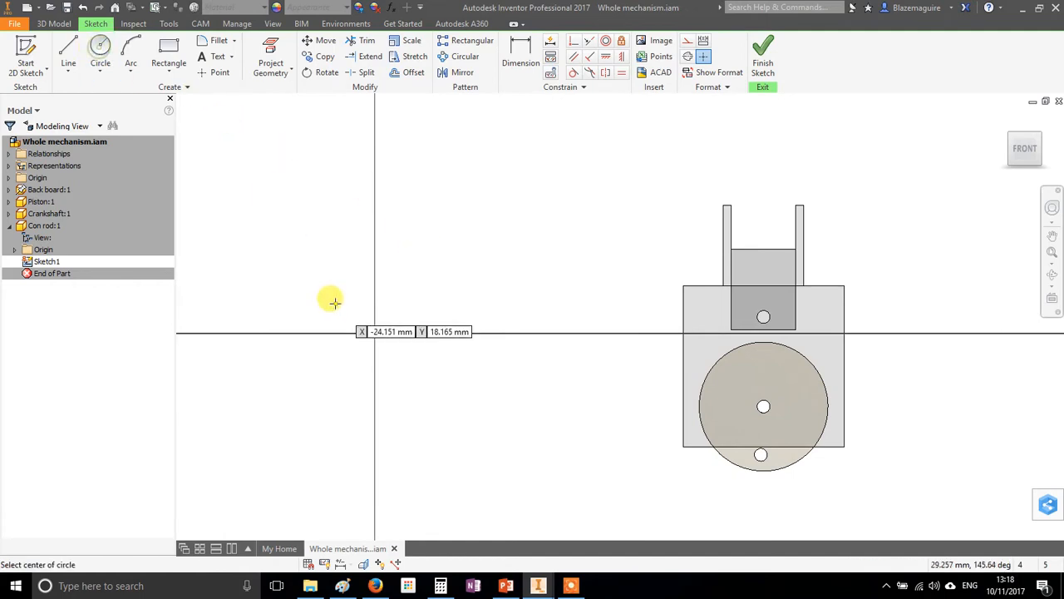
{"action": "left_click", "coordinate": [374, 333]}
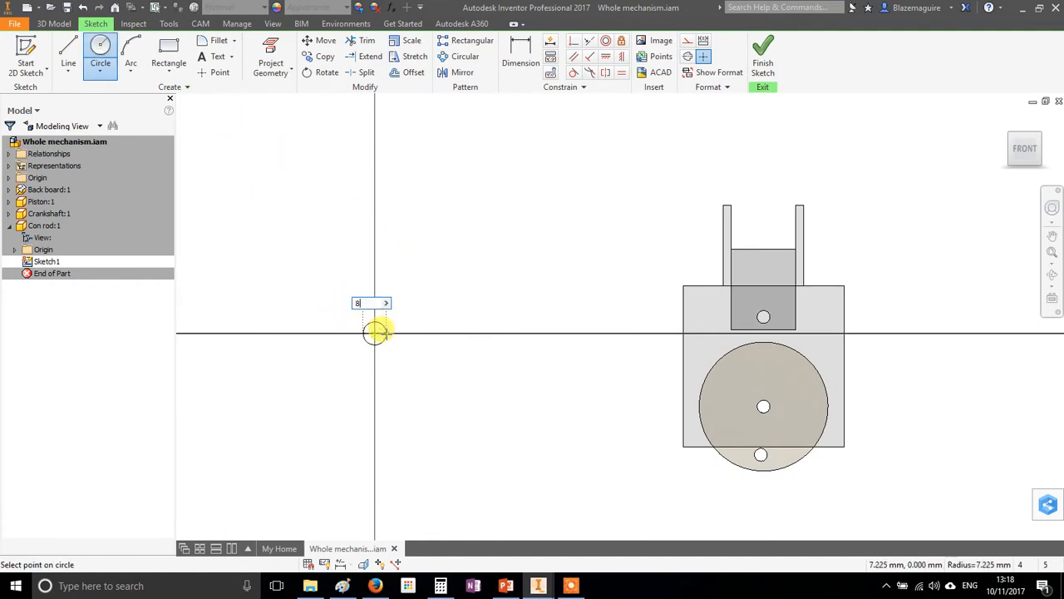
{"action": "type", "text": "8"}
{"action": "key", "text": "Return"}
{"action": "left_click", "coordinate": [374, 158]}
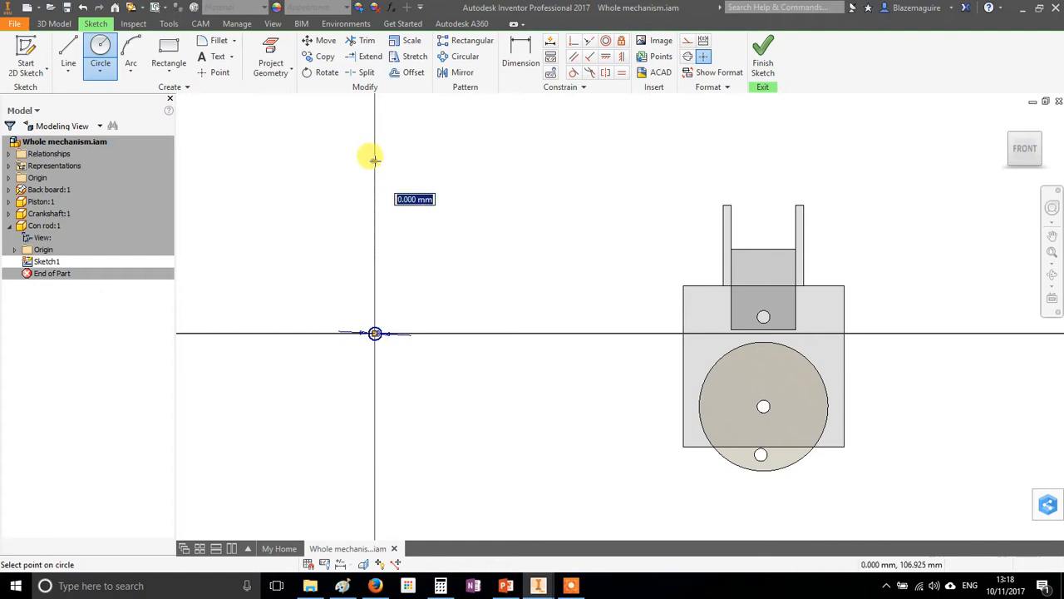
{"action": "type", "text": "8"}
{"action": "key", "text": "Return"}
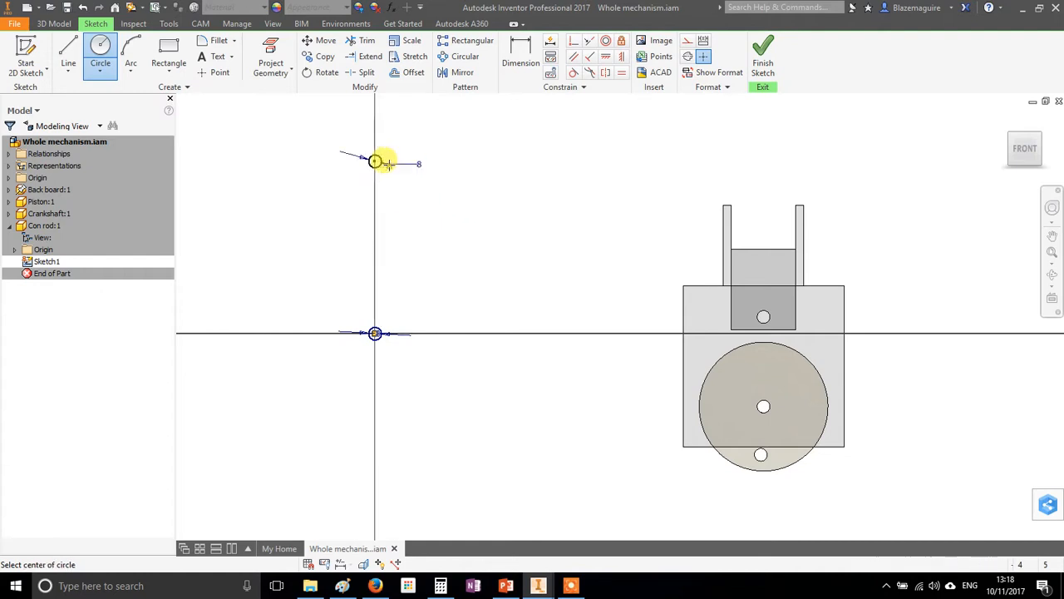
Dimension the distance between the two circle centres and set it to 78 mm
{"action": "left_click", "coordinate": [521, 53]}
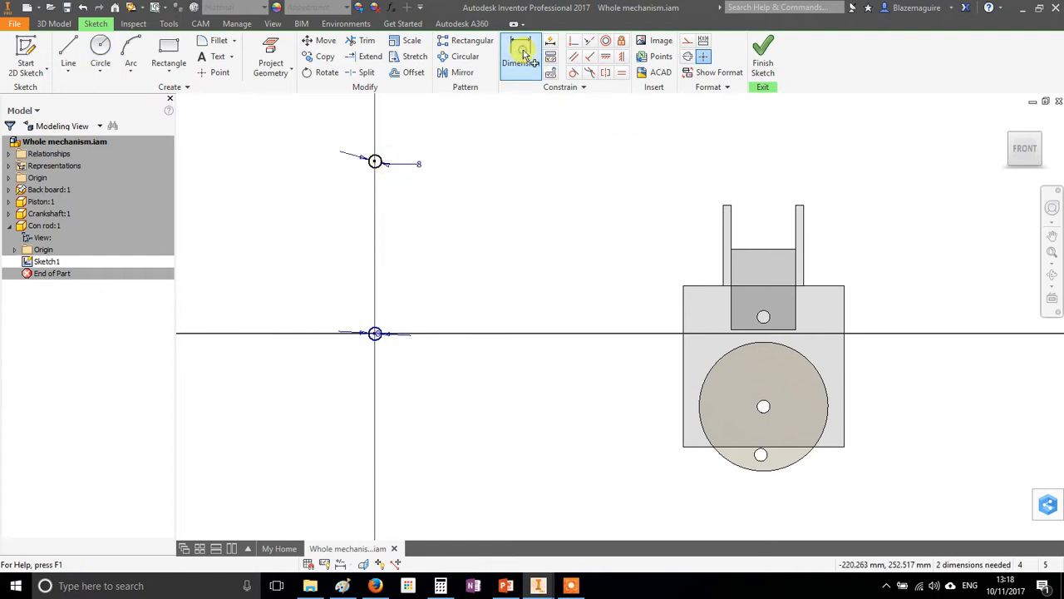
{"action": "left_click", "coordinate": [375, 162]}
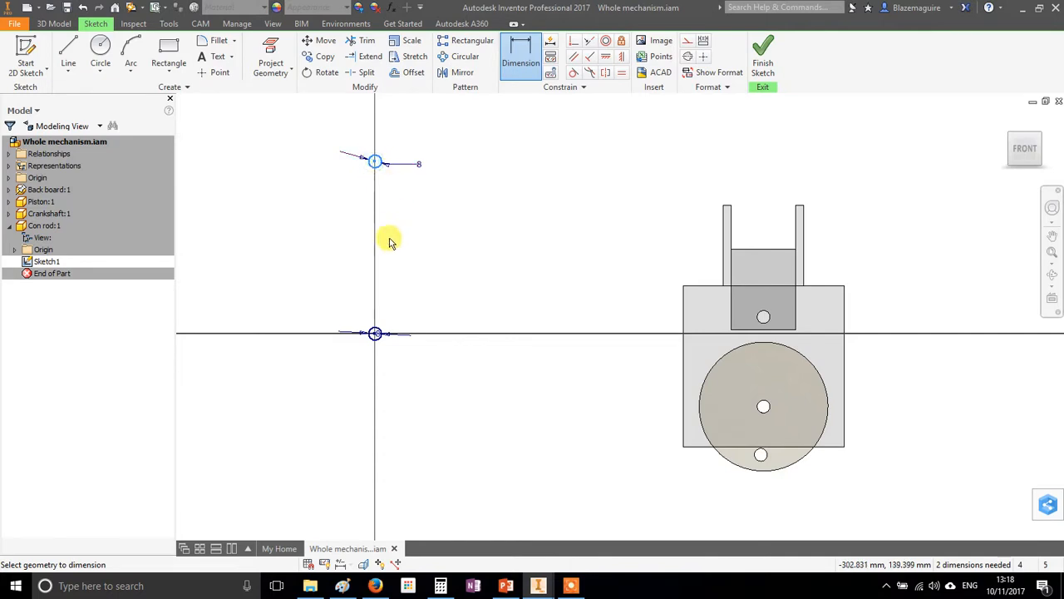
{"action": "left_click", "coordinate": [374, 333]}
{"action": "left_click", "coordinate": [425, 237]}
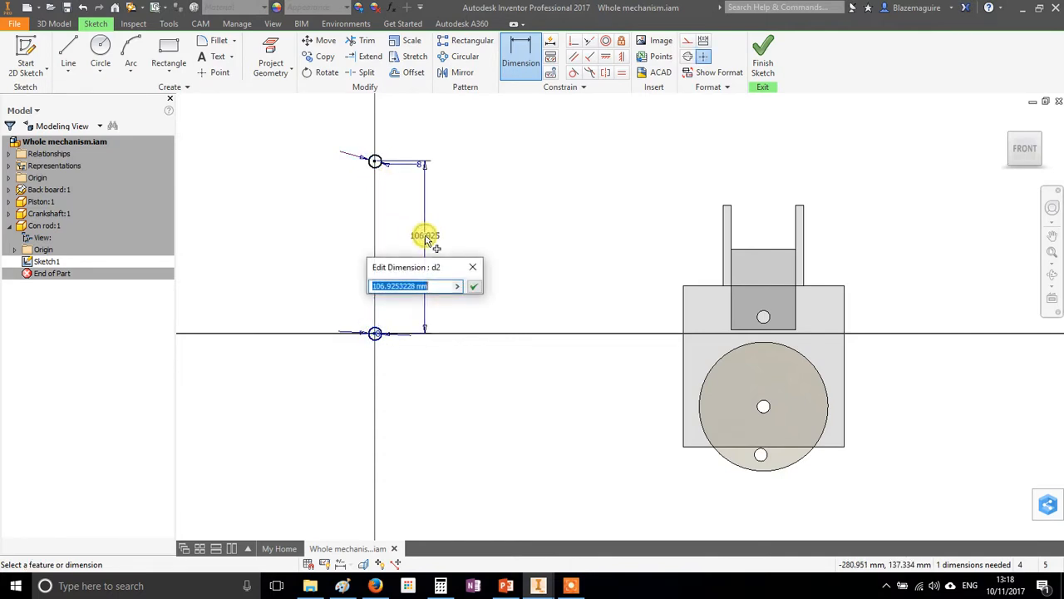
{"action": "key", "text": "Return"}
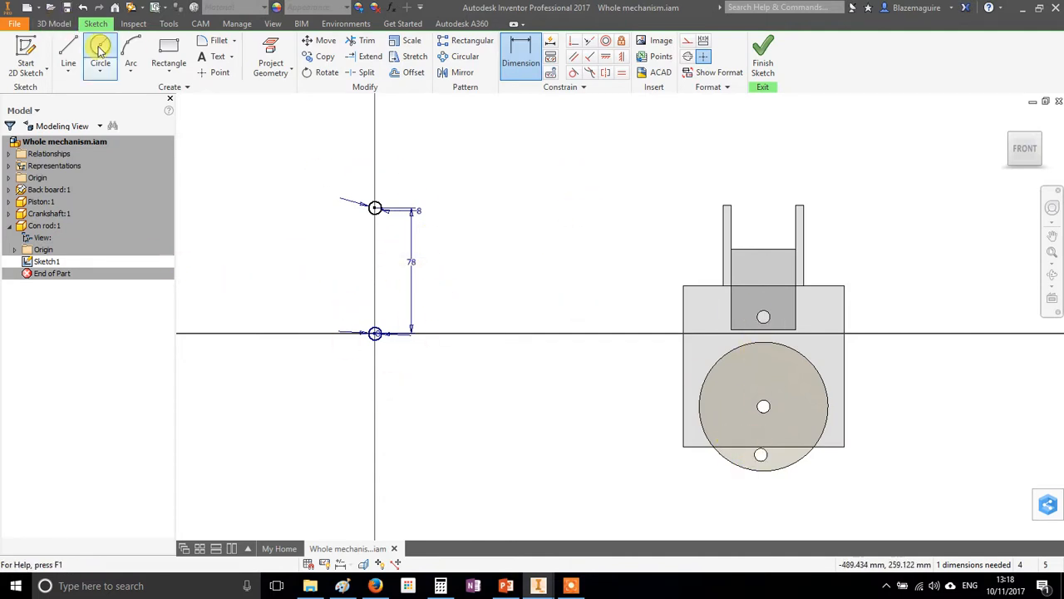
{"action": "left_click", "coordinate": [101, 75]}
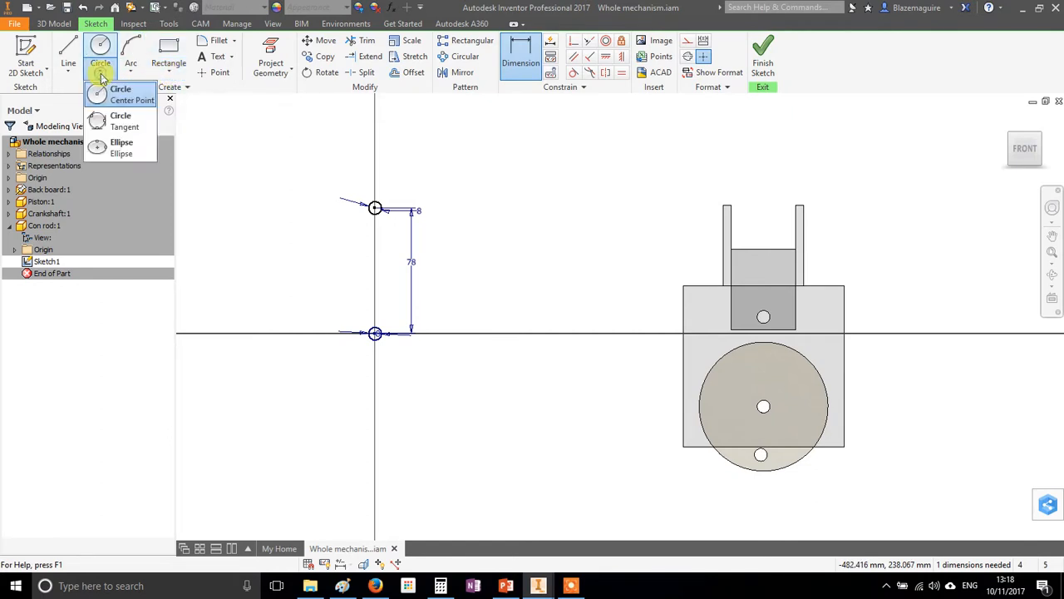
{"action": "left_click", "coordinate": [169, 74]}
{"action": "left_click", "coordinate": [168, 74]}
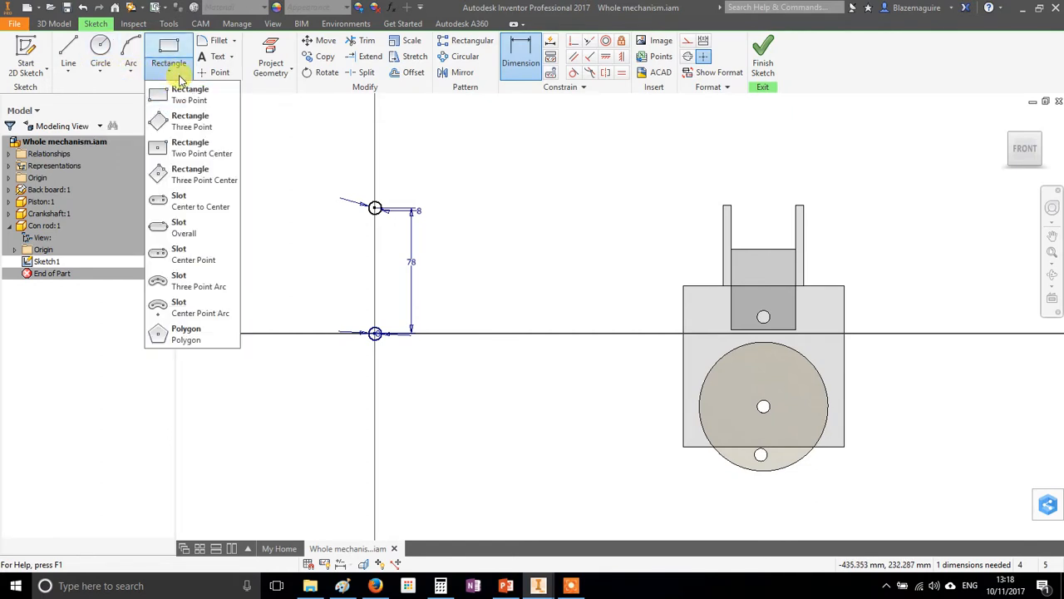
{"action": "left_click", "coordinate": [185, 232]}
{"action": "left_click", "coordinate": [375, 207]}
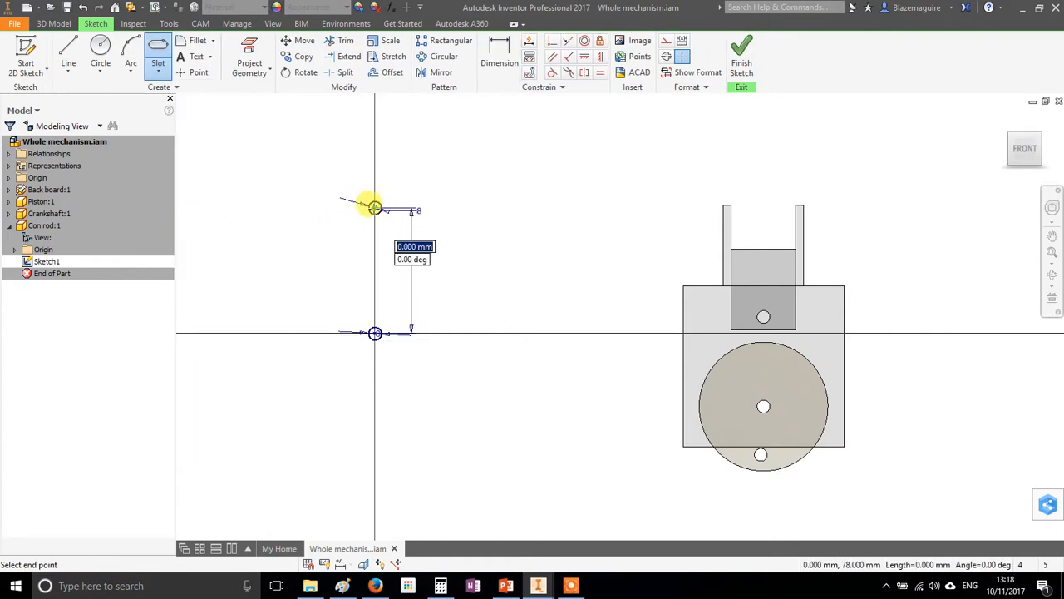
{"action": "left_click", "coordinate": [375, 332]}
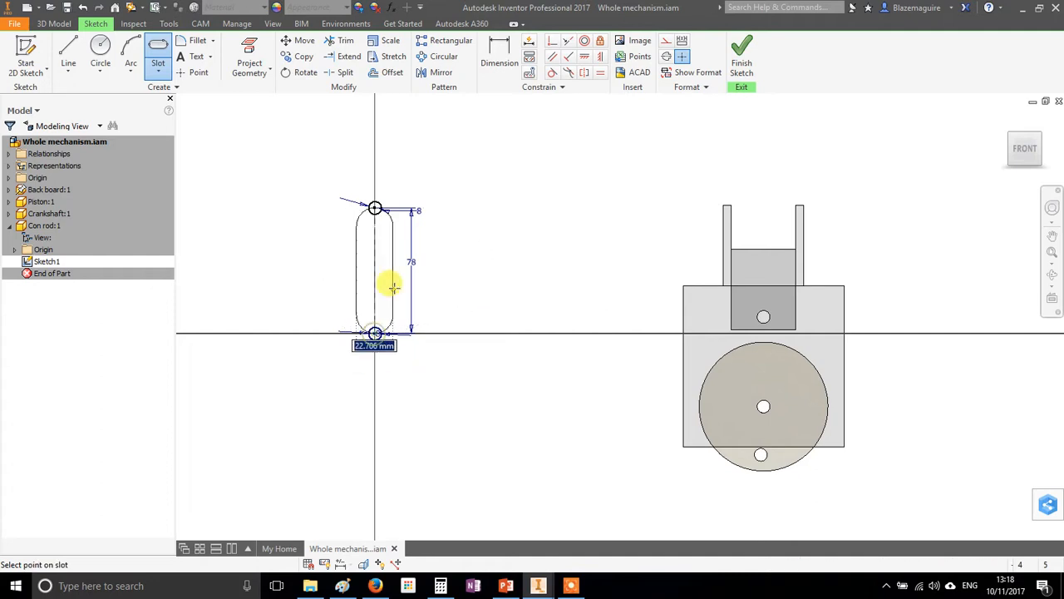
{"action": "right_click", "coordinate": [388, 274]}
{"action": "left_click", "coordinate": [344, 278]}
Draw an overall slot on the vertical axis, enclosing both circles and extending past them at each end
{"action": "left_click", "coordinate": [157, 57]}
{"action": "left_click", "coordinate": [375, 207]}
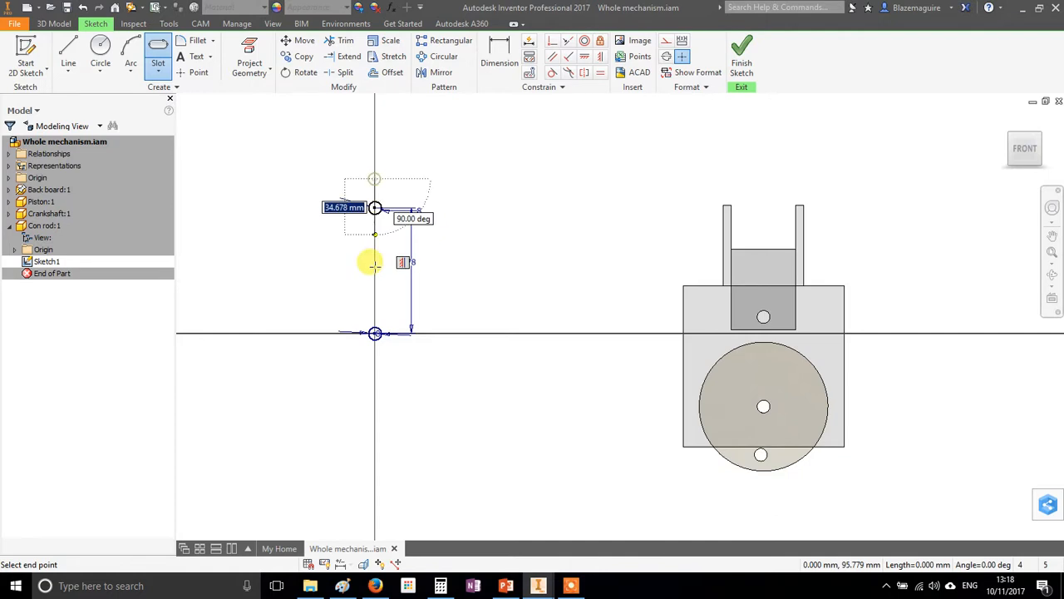
{"action": "left_click", "coordinate": [374, 333]}
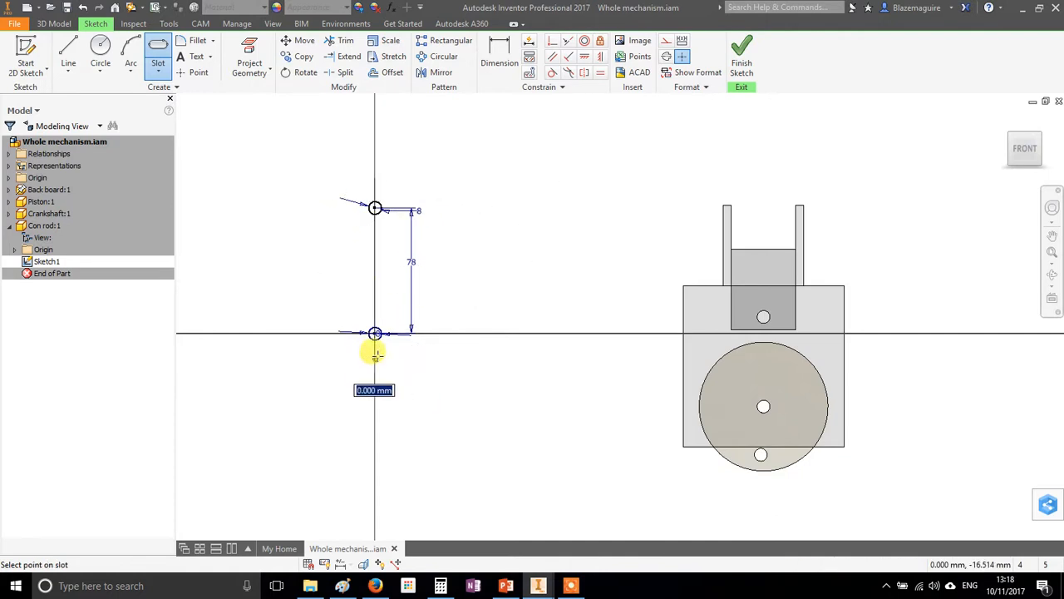
{"action": "left_click", "coordinate": [391, 302]}
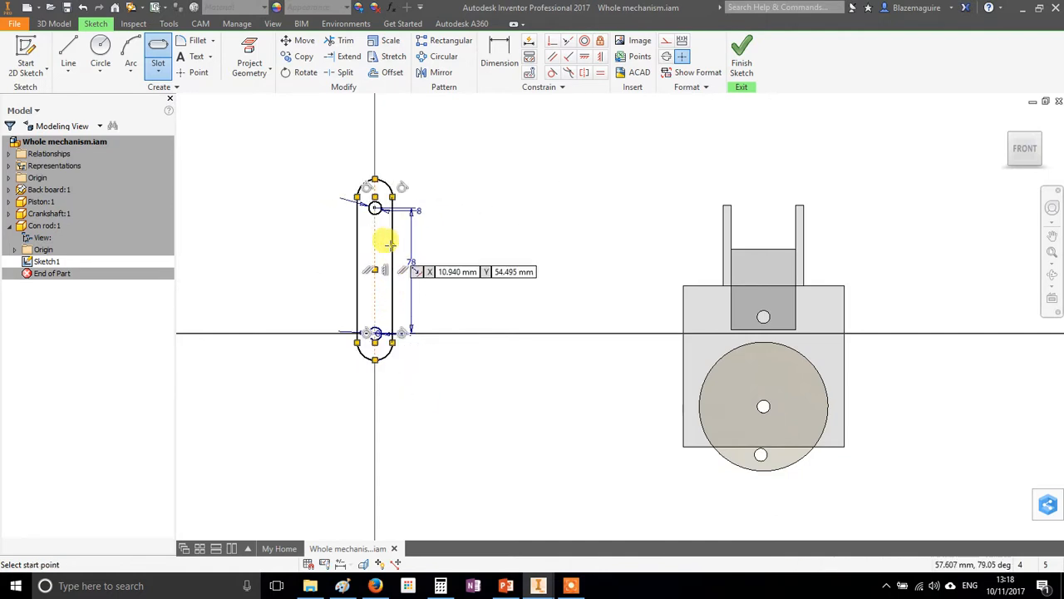
Dimension the slot's end arc centres to the circle centres so that each rounded end is concentric with its hole
{"action": "scroll", "coordinate": [387, 237], "scroll_direction": "up", "scroll_amount": 3}
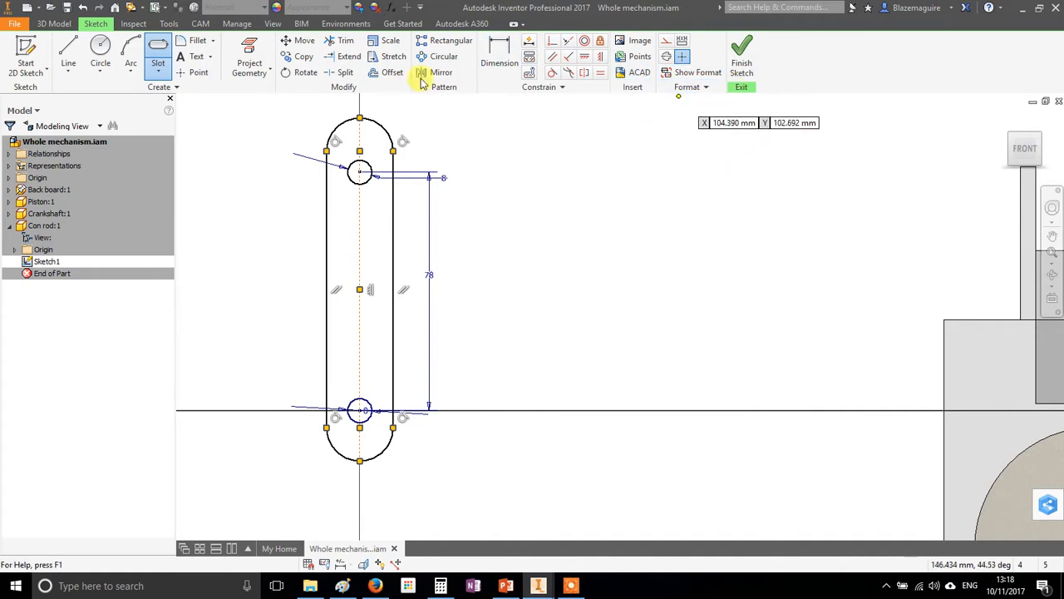
{"action": "left_click", "coordinate": [498, 52]}
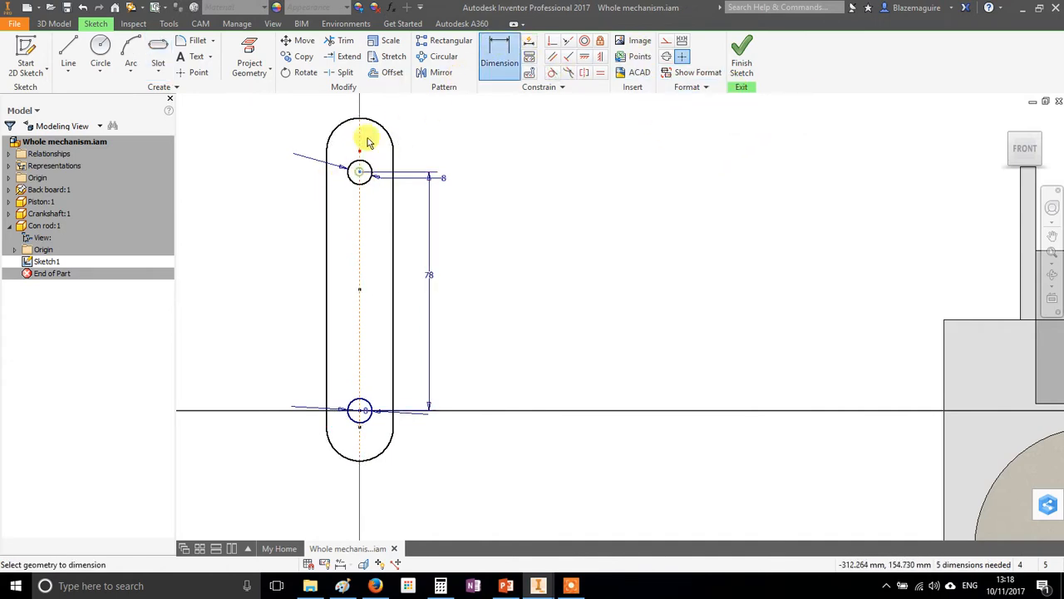
{"action": "left_click", "coordinate": [368, 108]}
{"action": "left_click", "coordinate": [474, 147]}
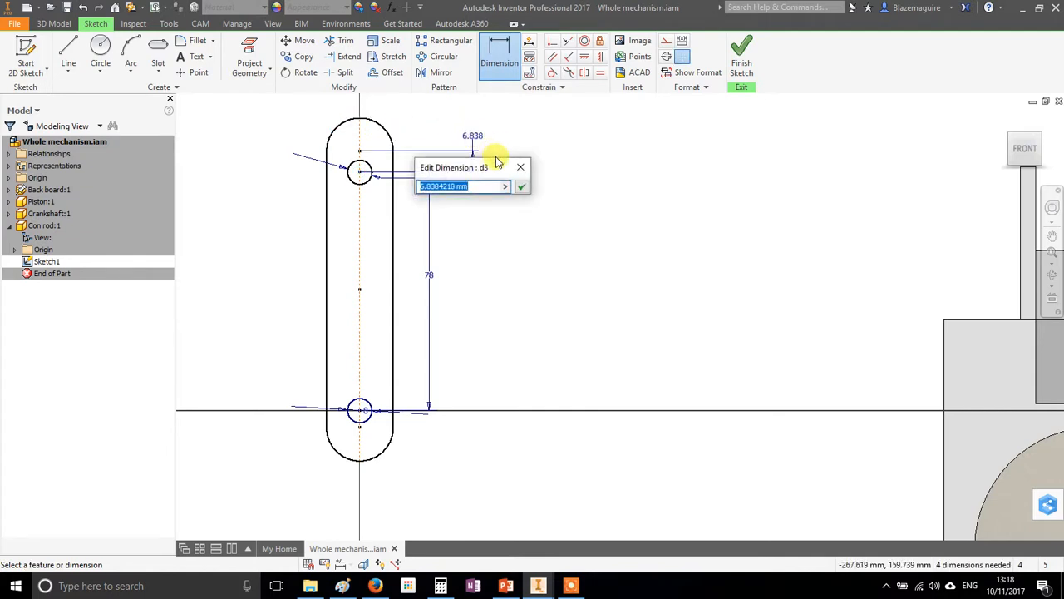
{"action": "key", "text": "Return"}
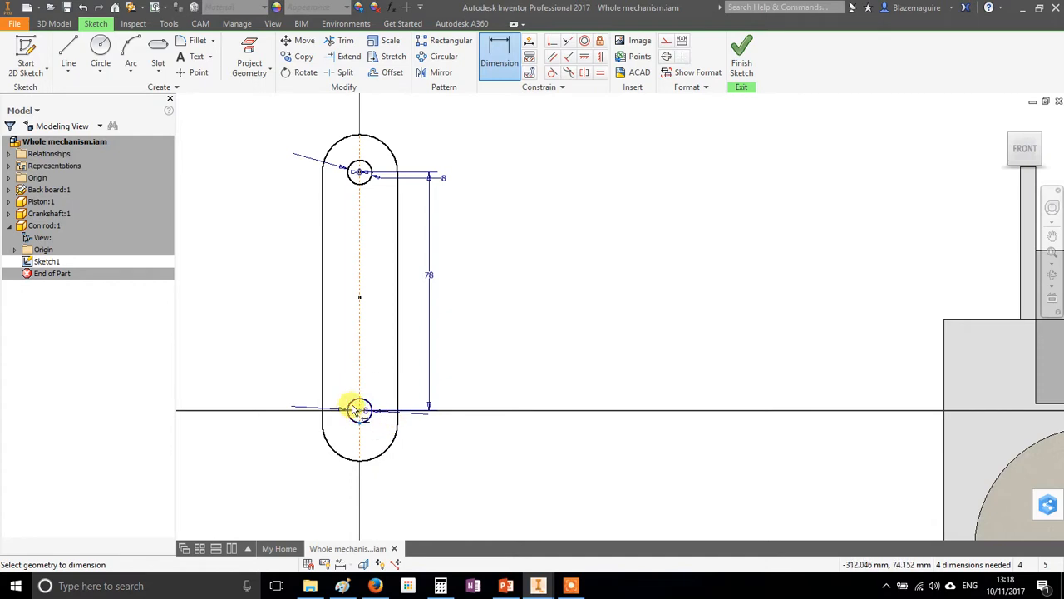
{"action": "left_click", "coordinate": [355, 408]}
{"action": "left_click", "coordinate": [502, 420]}
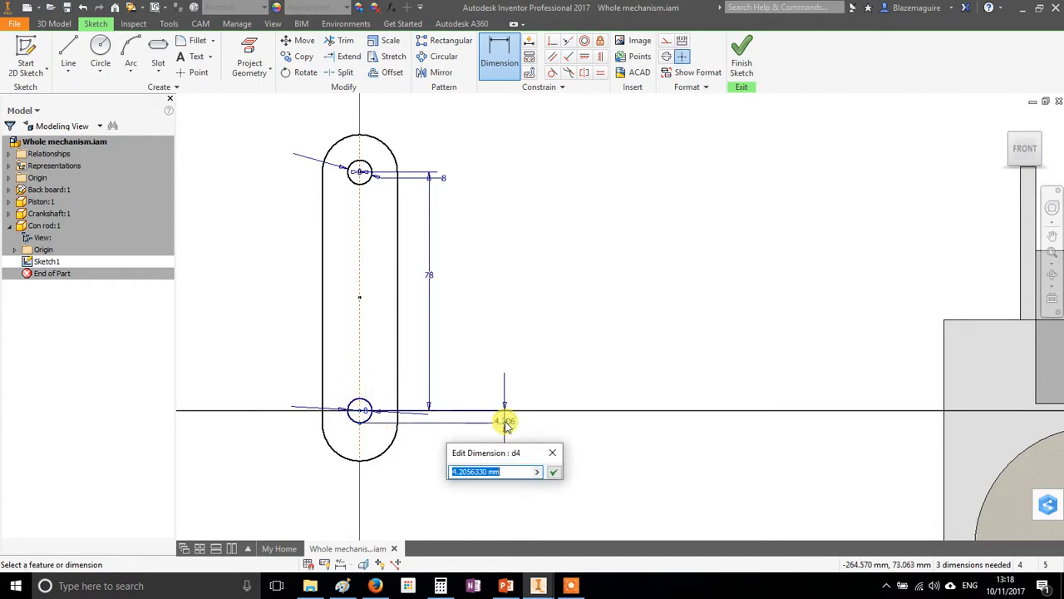
{"action": "key", "text": "Return"}
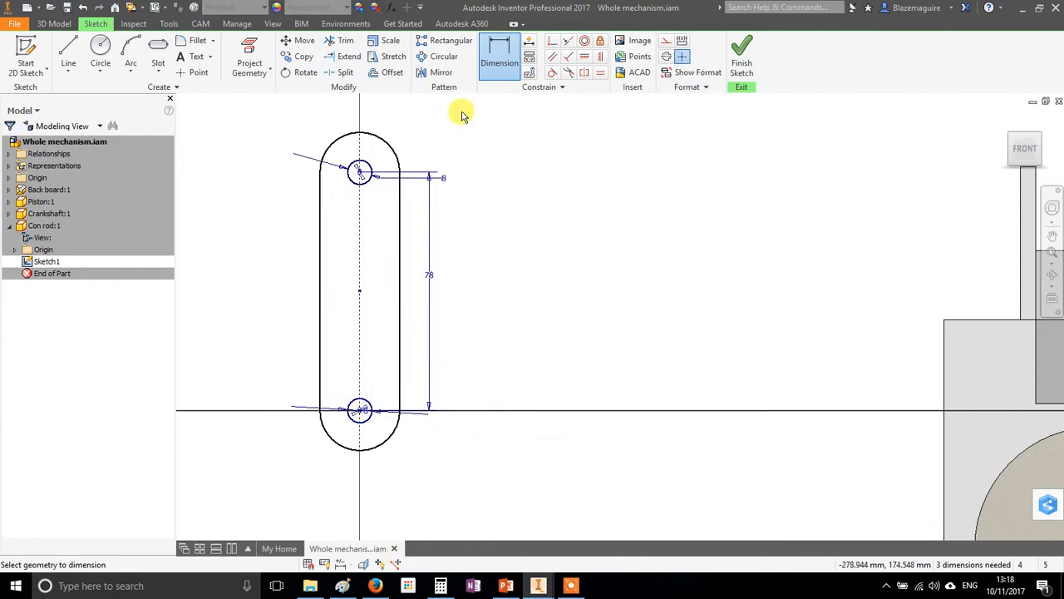
Dimension the slot's width between its two straight sides and set it to 20 mm
{"action": "left_click", "coordinate": [322, 279]}
{"action": "left_click", "coordinate": [397, 274]}
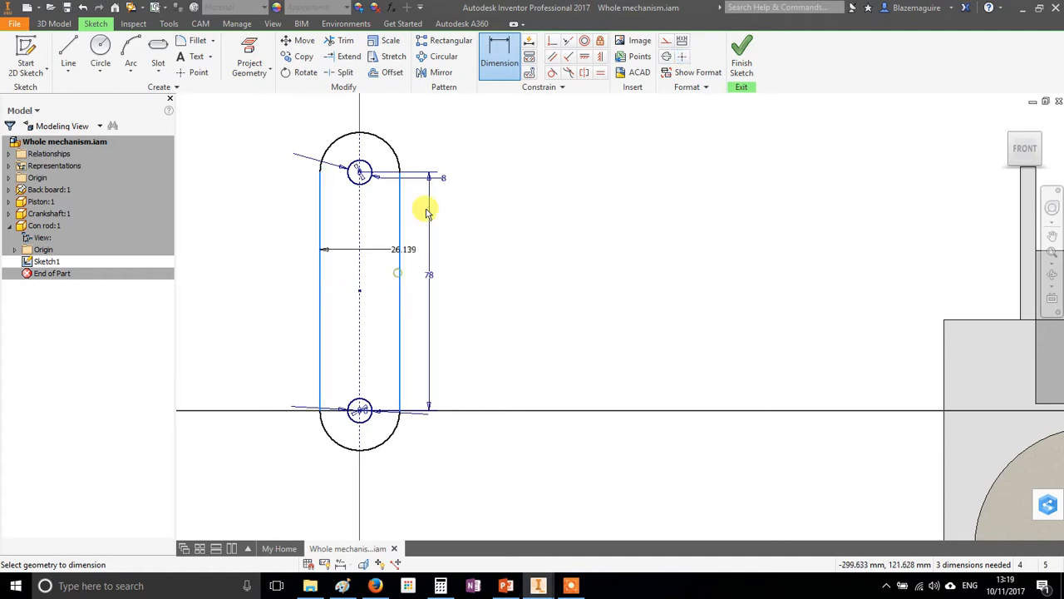
{"action": "left_click", "coordinate": [495, 118]}
{"action": "type", "text": "2"}
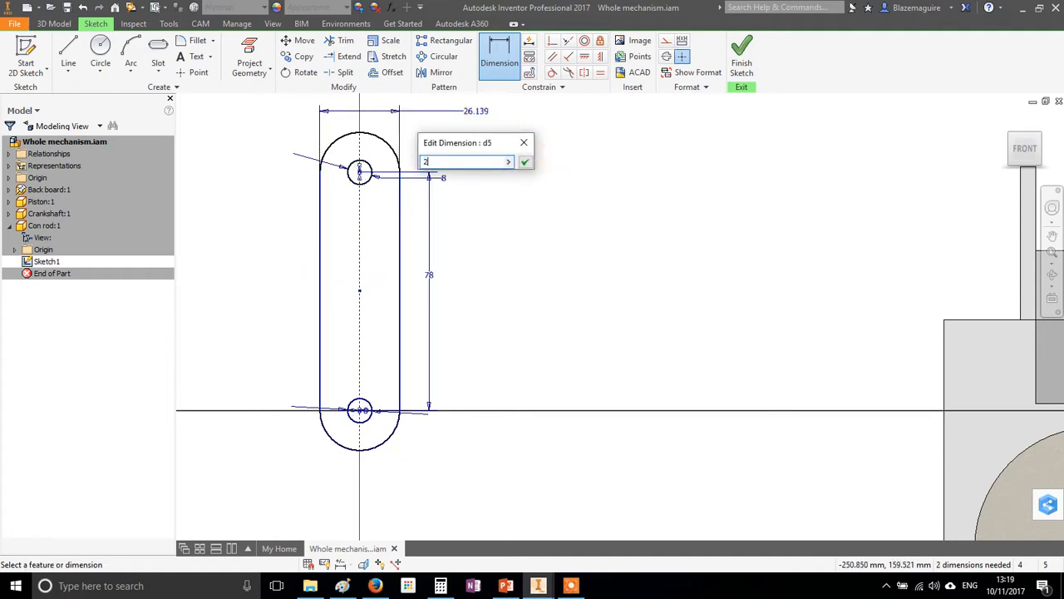
{"action": "type", "text": "0"}
{"action": "key", "text": "Return"}
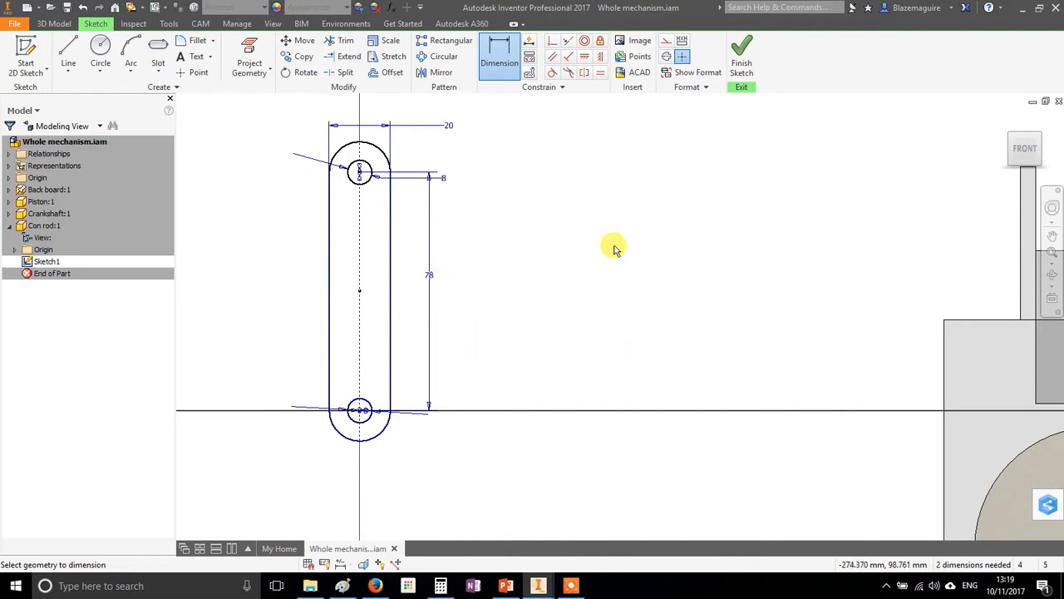
Finish the sketch, extrude the slot profile around the two holes 10 mm, and return to the assembly
{"action": "scroll", "coordinate": [712, 213], "scroll_direction": "down", "scroll_amount": 2}
{"action": "left_click", "coordinate": [742, 65]}
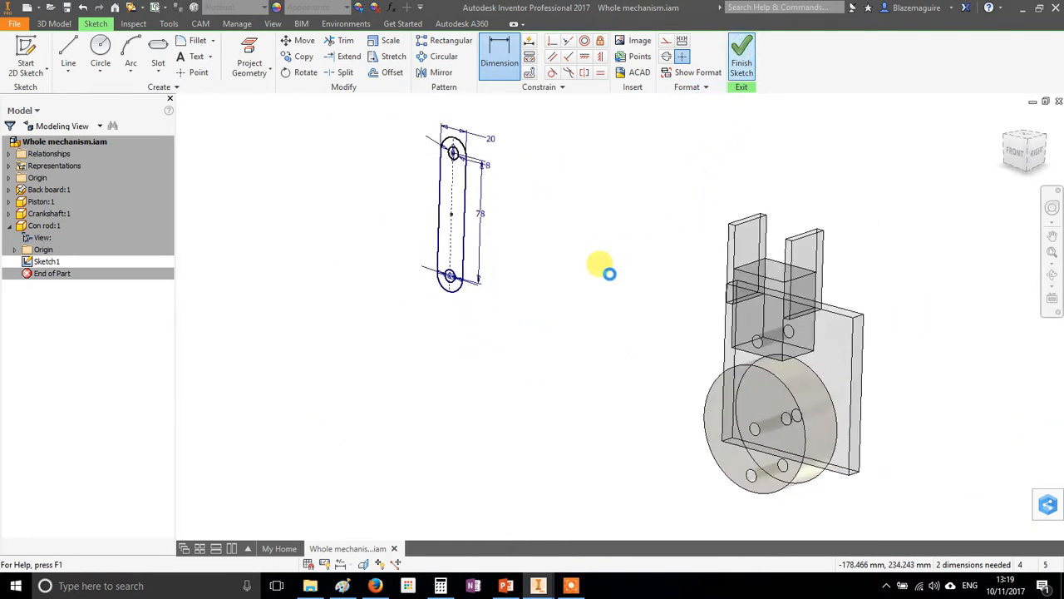
{"action": "left_click", "coordinate": [69, 51]}
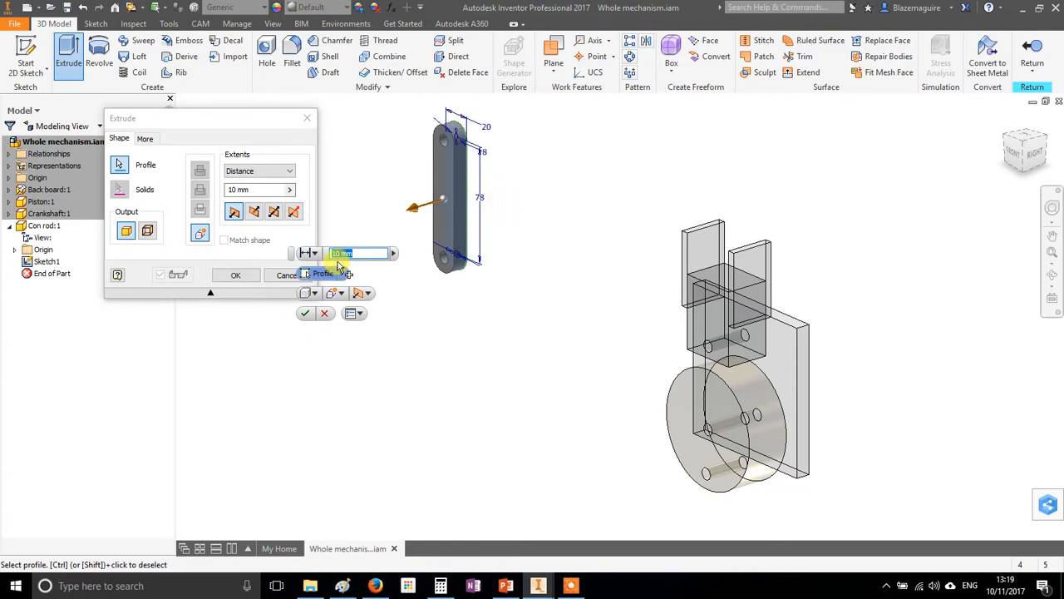
{"action": "left_click", "coordinate": [306, 314]}
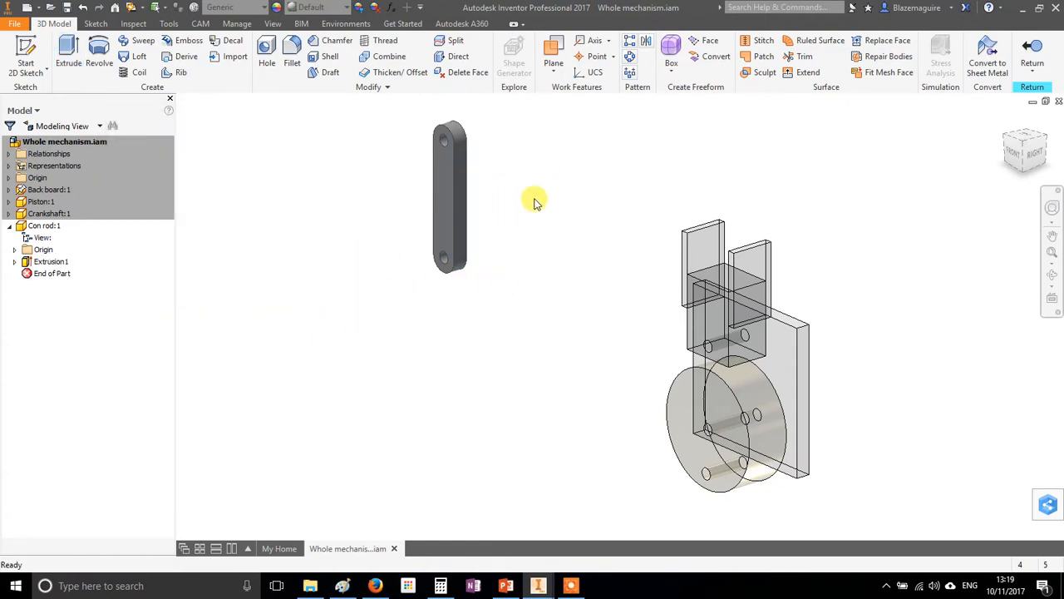
{"action": "left_click", "coordinate": [1032, 62]}
Mate the back face of the con rod to the front face of the crankshaft disc with 0 mm offset
{"action": "left_click_drag", "start_coordinate": [468, 199], "coordinate": [581, 316]}
{"action": "middle_click_drag", "start_coordinate": [748, 427], "coordinate": [768, 403], "text": "shift"}
{"action": "middle_click_drag", "start_coordinate": [873, 371], "coordinate": [740, 334]}
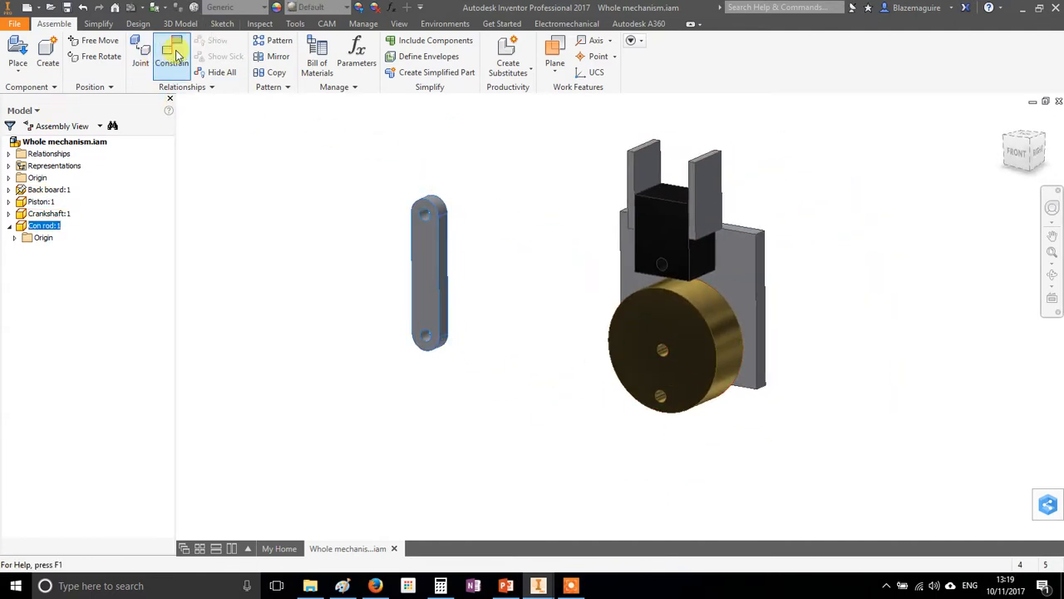
{"action": "key", "text": "c"}
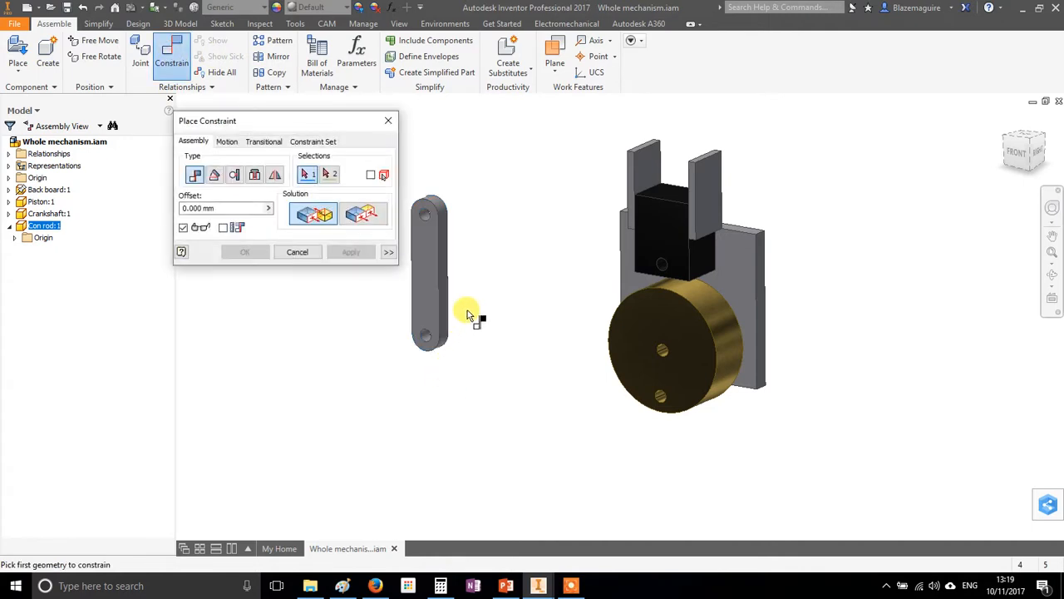
{"action": "scroll", "coordinate": [455, 329], "scroll_direction": "down", "scroll_amount": 3}
{"action": "scroll", "coordinate": [492, 336], "scroll_direction": "up", "scroll_amount": 2}
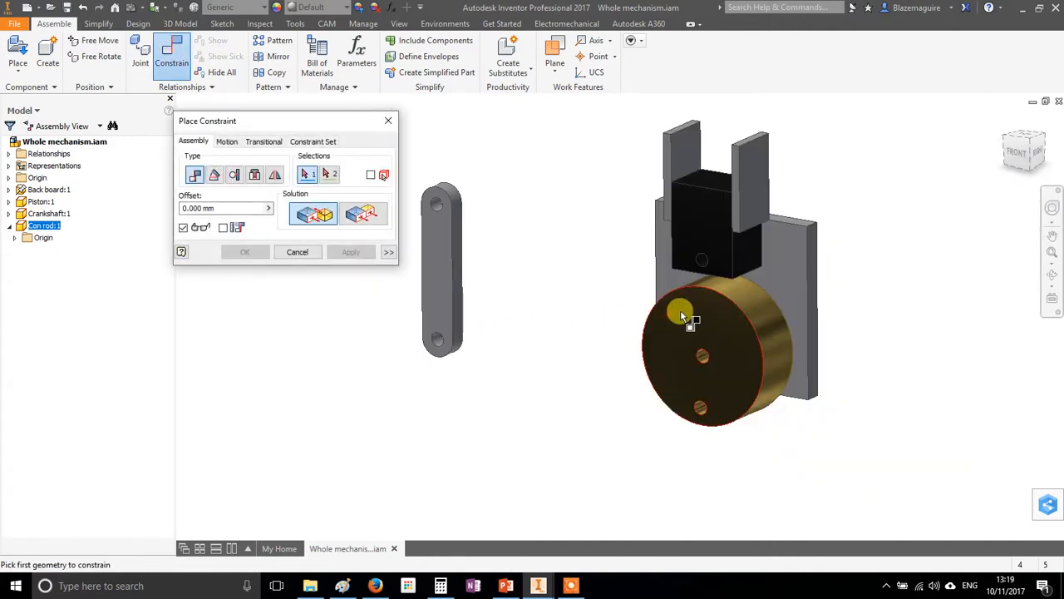
{"action": "left_click", "coordinate": [680, 310]}
{"action": "middle_click_drag", "start_coordinate": [831, 361], "coordinate": [698, 376], "text": "shift"}
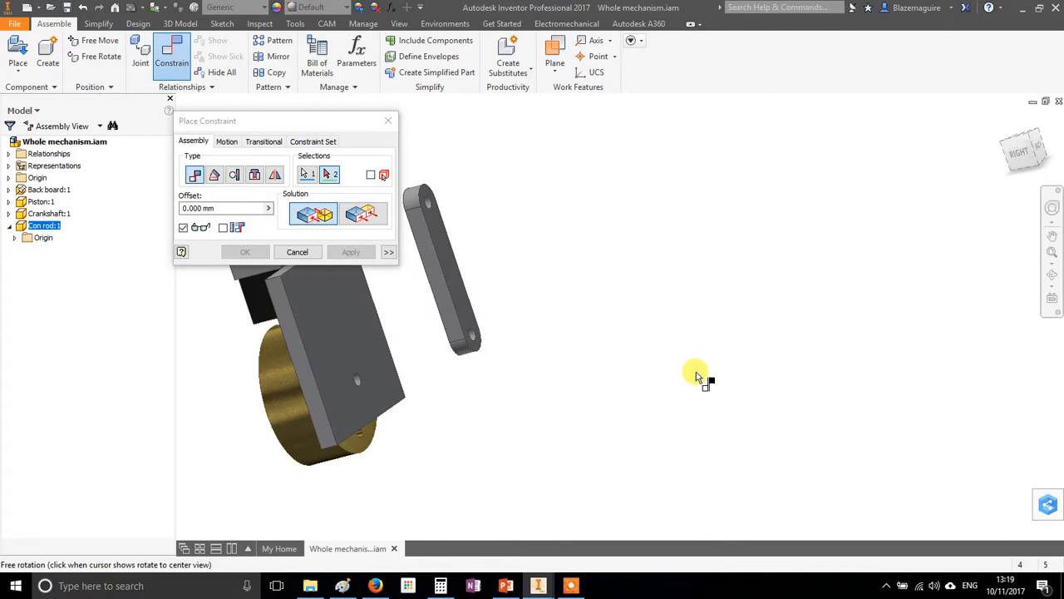
{"action": "left_click", "coordinate": [445, 250]}
{"action": "middle_click_drag", "start_coordinate": [445, 249], "coordinate": [592, 360], "text": "shift"}
{"action": "left_click", "coordinate": [350, 252]}
{"action": "left_click", "coordinate": [300, 252]}
Mate the axis of the con rod's upper hole to the axis of the piston's hole with 0 mm offset
{"action": "left_click_drag", "start_coordinate": [680, 277], "coordinate": [700, 243]}
{"action": "middle_click_drag", "start_coordinate": [793, 303], "coordinate": [822, 304], "text": "shift"}
{"action": "scroll", "coordinate": [712, 181], "scroll_direction": "down", "scroll_amount": 3}
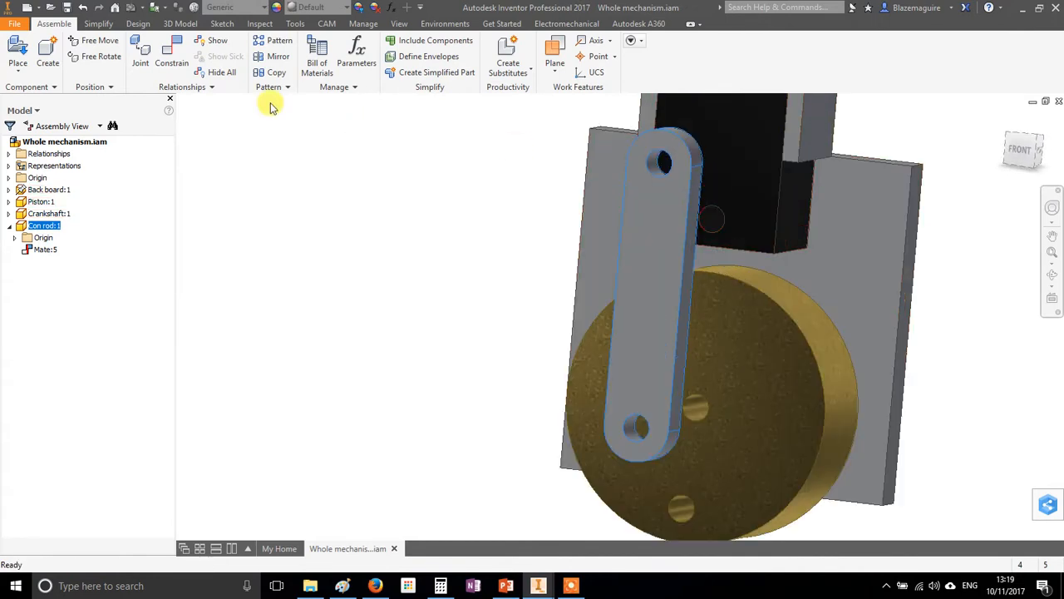
{"action": "left_click", "coordinate": [172, 56]}
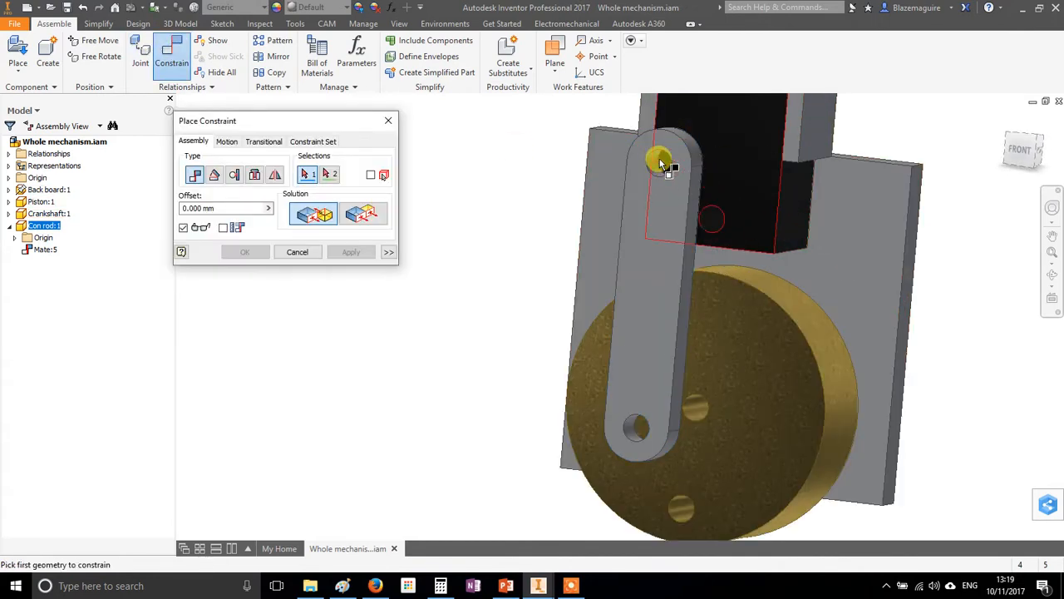
{"action": "scroll", "coordinate": [655, 170], "scroll_direction": "down", "scroll_amount": 3}
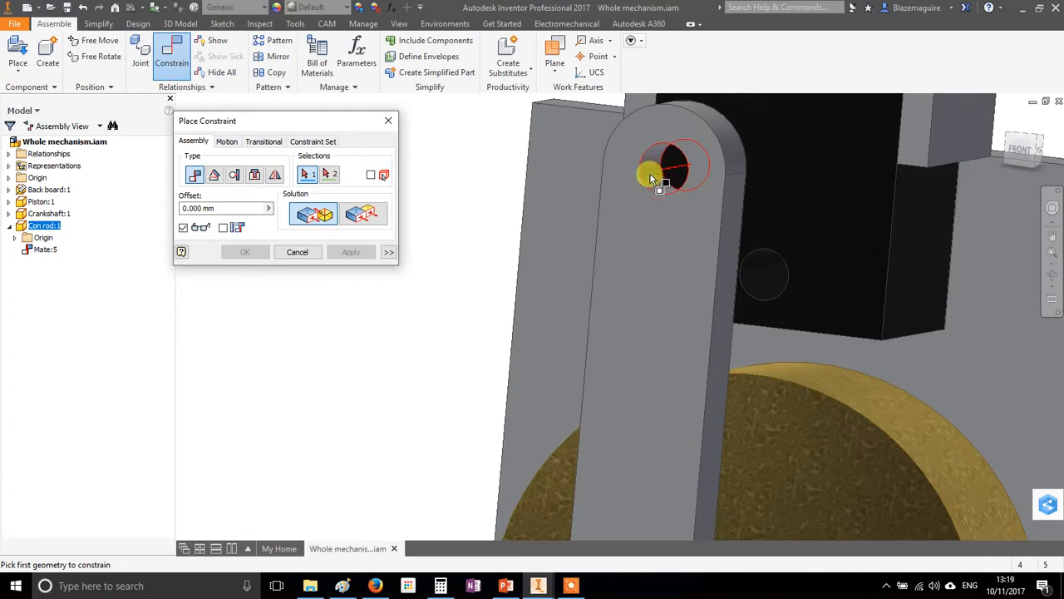
{"action": "left_click", "coordinate": [770, 287]}
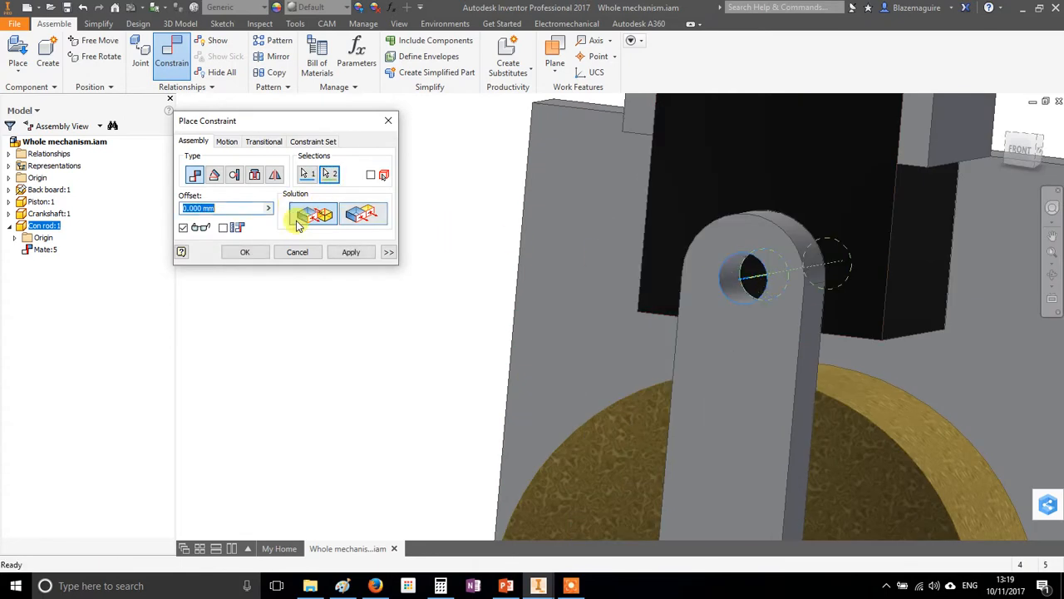
{"action": "left_click", "coordinate": [351, 252]}
{"action": "scroll", "coordinate": [772, 380], "scroll_direction": "up", "scroll_amount": 5}
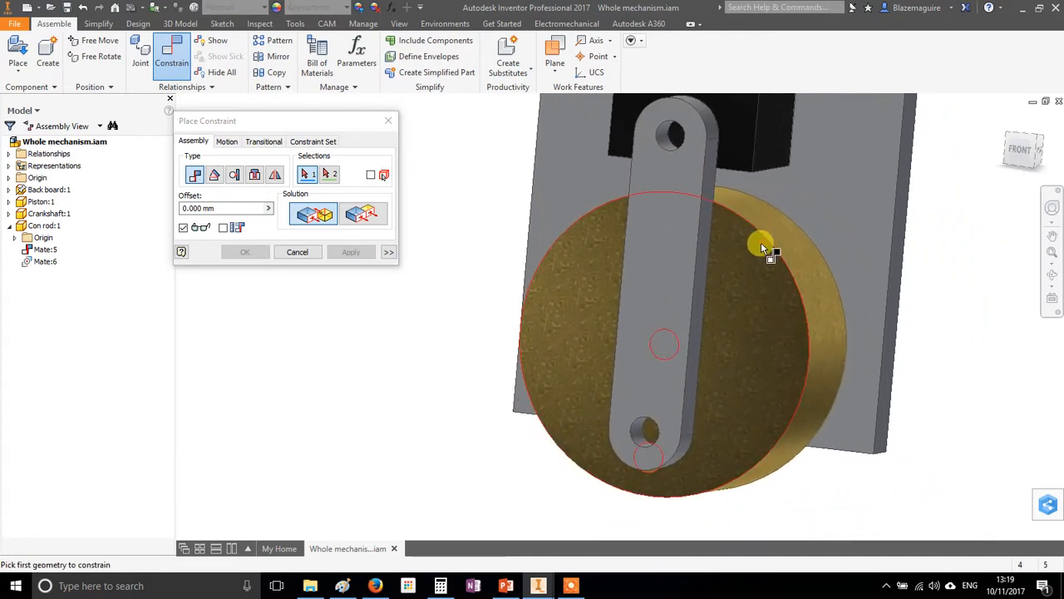
{"action": "left_click", "coordinate": [301, 252]}
Swing the con rod aside and mate its lower hole axis to the crankshaft disc's off-centre hole axis with 0 mm offset
{"action": "left_click_drag", "start_coordinate": [660, 373], "coordinate": [598, 321]}
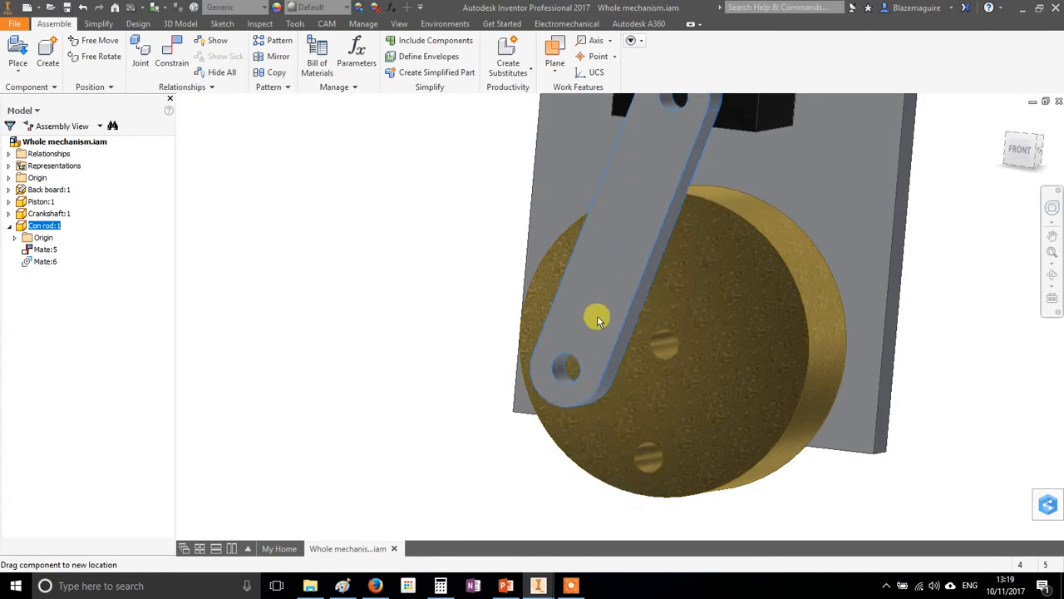
{"action": "left_click", "coordinate": [167, 54]}
{"action": "scroll", "coordinate": [522, 370], "scroll_direction": "down", "scroll_amount": 3}
{"action": "left_click", "coordinate": [589, 386]}
{"action": "scroll", "coordinate": [669, 401], "scroll_direction": "up", "scroll_amount": 3}
{"action": "middle_click_drag", "start_coordinate": [760, 459], "coordinate": [711, 360]}
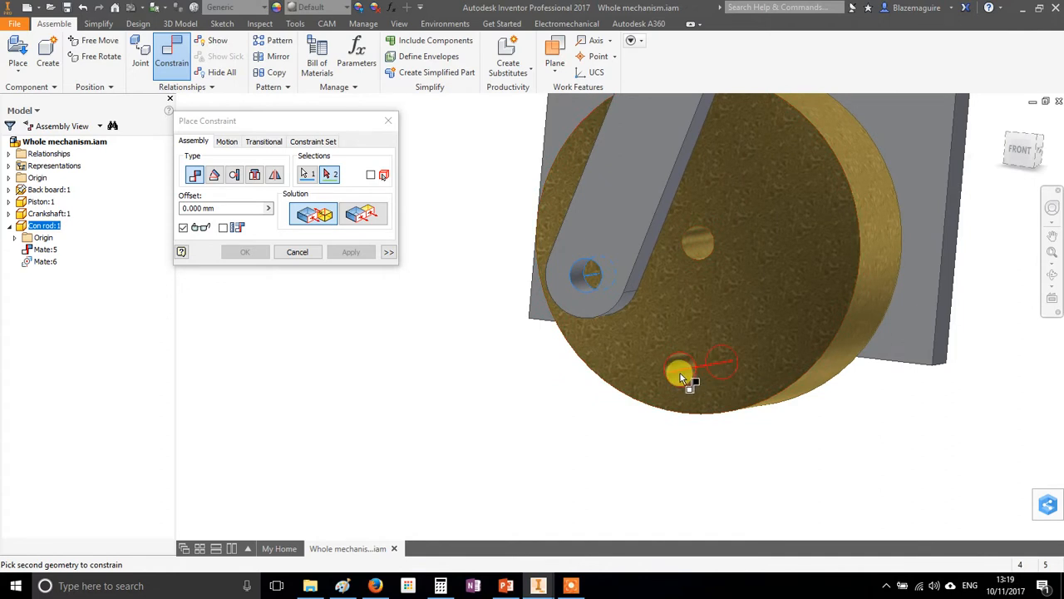
{"action": "left_click", "coordinate": [680, 378]}
{"action": "scroll", "coordinate": [680, 374], "scroll_direction": "up", "scroll_amount": 4}
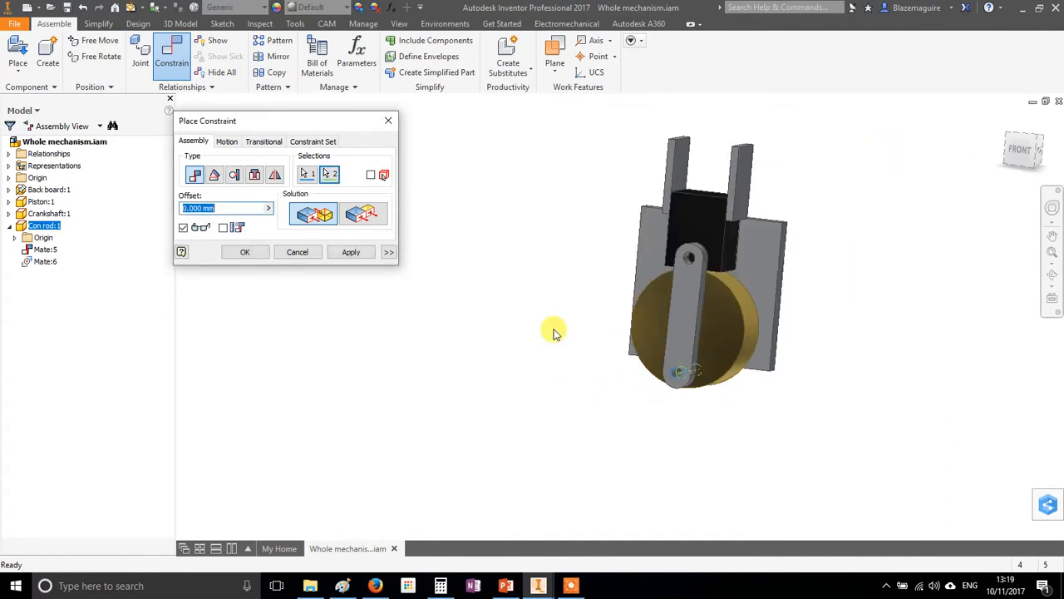
{"action": "left_click", "coordinate": [341, 255]}
{"action": "left_click", "coordinate": [294, 252]}
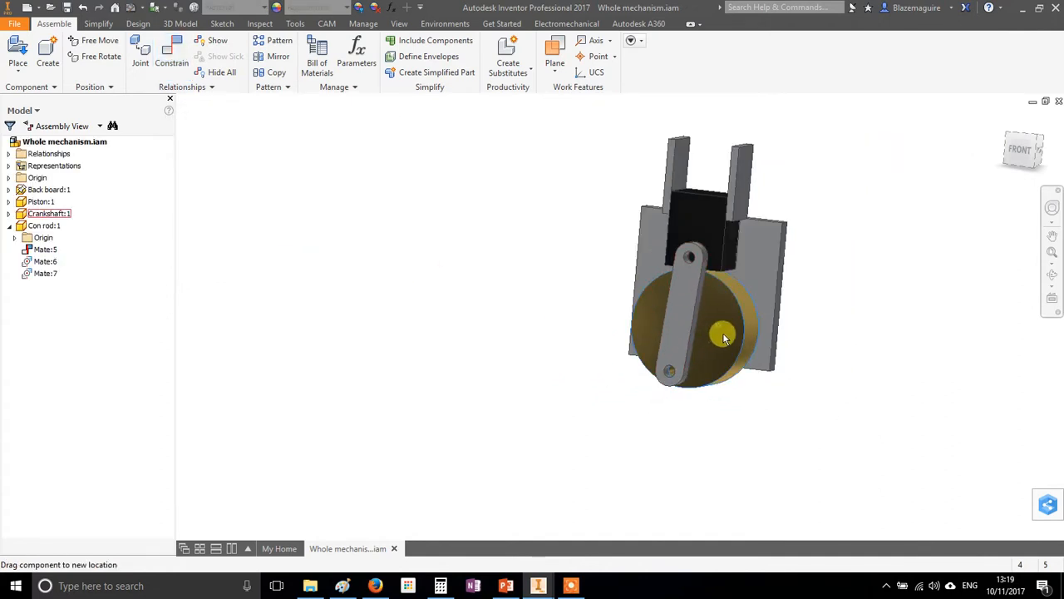
Rotate the crankshaft disc to check how the con rod drives the piston between the guide walls
{"action": "left_click_drag", "start_coordinate": [723, 337], "coordinate": [694, 387]}
{"action": "left_click_drag", "start_coordinate": [690, 297], "coordinate": [676, 366]}
{"action": "middle_click_drag", "start_coordinate": [576, 358], "coordinate": [682, 287], "text": "shift"}
{"action": "scroll", "coordinate": [726, 289], "scroll_direction": "down", "scroll_amount": 3}
{"action": "left_click_drag", "start_coordinate": [678, 290], "coordinate": [568, 229]}
{"action": "middle_click_drag", "start_coordinate": [833, 280], "coordinate": [739, 241], "text": "shift"}
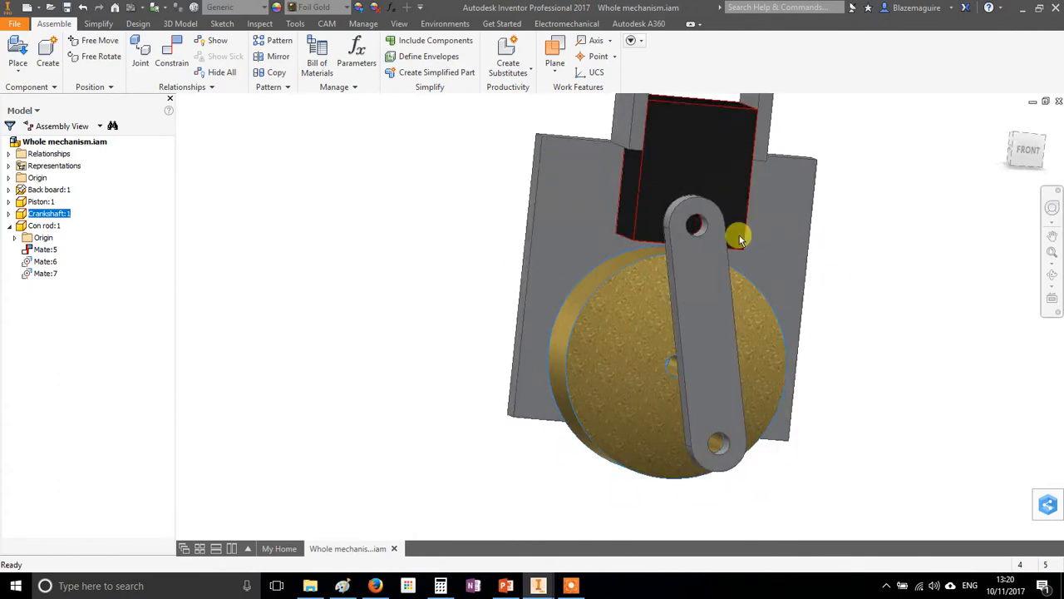
Edit the con rod's sketch to set the distance between its hole centres to 100 mm, and return to the assembly
{"action": "double_click", "coordinate": [702, 274]}
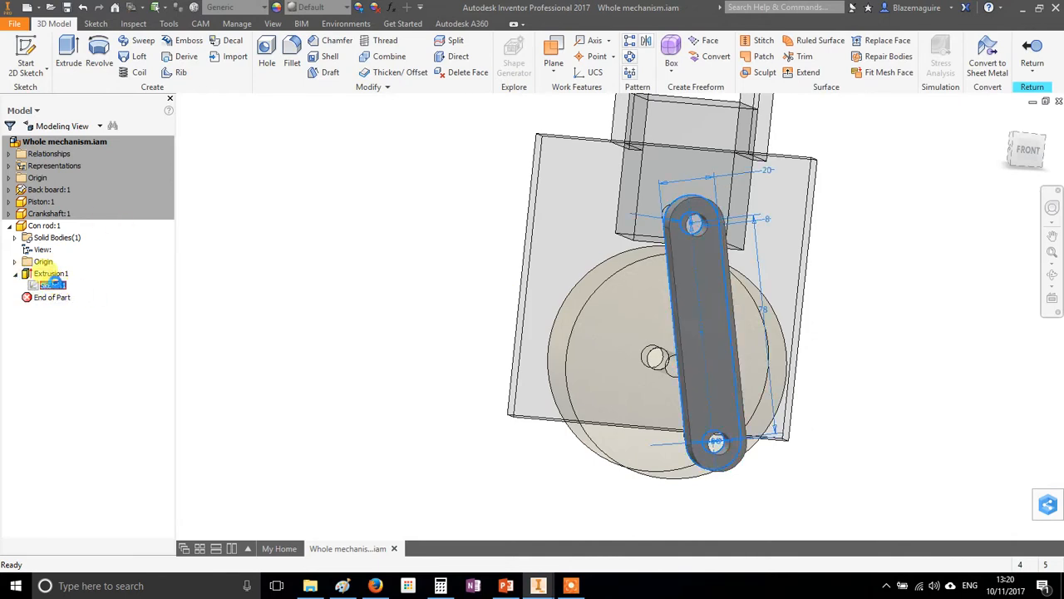
{"action": "double_click", "coordinate": [52, 284]}
{"action": "double_click", "coordinate": [675, 312]}
{"action": "type", "text": "100"}
{"action": "key", "text": "Return"}
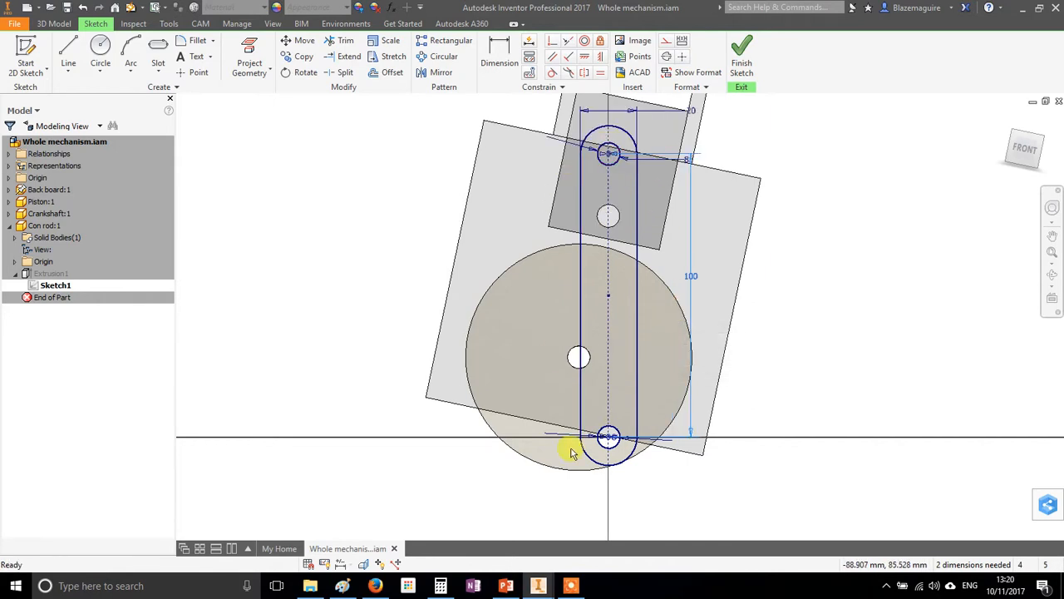
{"action": "left_click", "coordinate": [742, 50]}
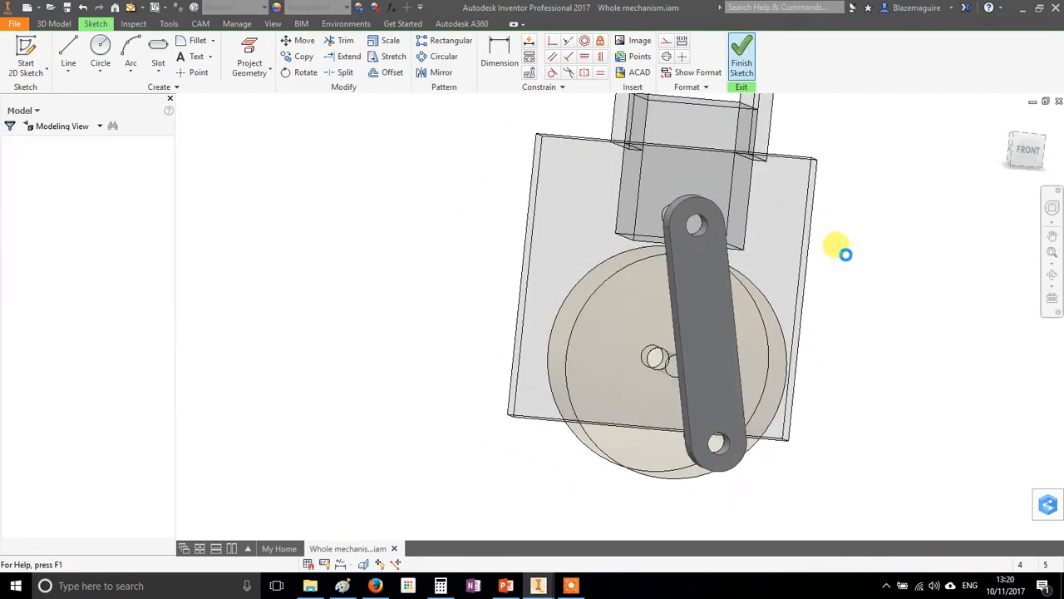
{"action": "middle_click_drag", "start_coordinate": [834, 262], "coordinate": [784, 281]}
{"action": "left_click", "coordinate": [1033, 51]}
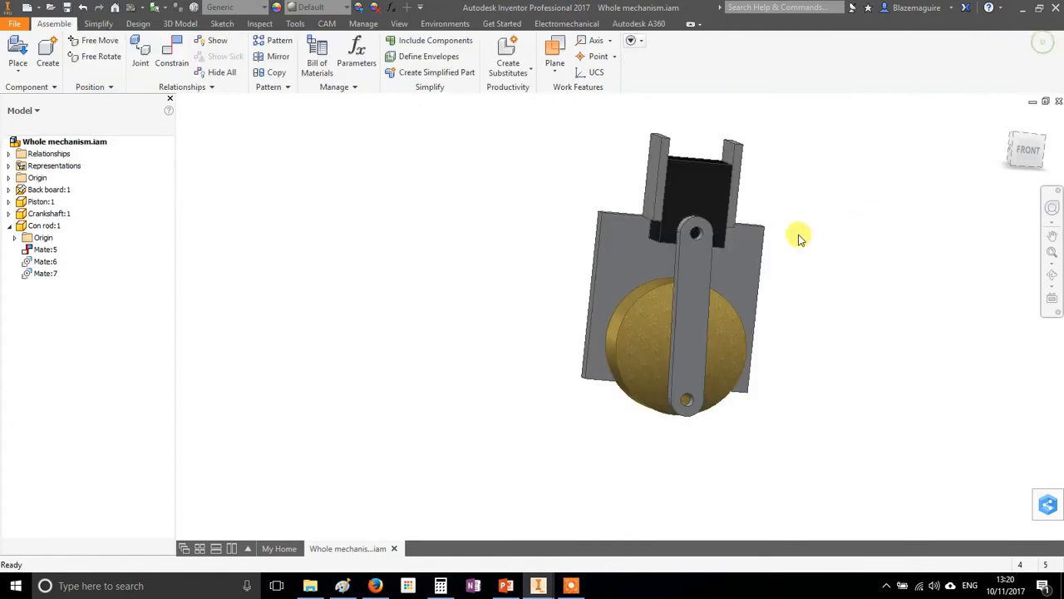
Turn the crankshaft through its travel to examine the piston's motion with the 100 mm con rod
{"action": "left_click_drag", "start_coordinate": [701, 230], "coordinate": [671, 268]}
{"action": "left_click_drag", "start_coordinate": [644, 389], "coordinate": [586, 277]}
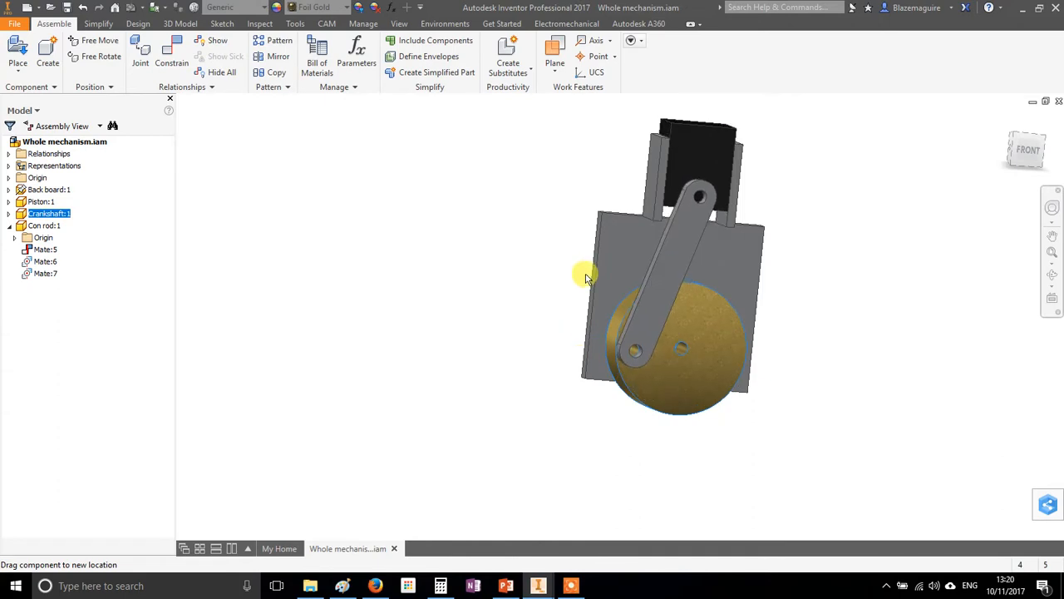
{"action": "mouse_move", "coordinate": [696, 131]}
{"action": "left_mouse_down"}
{"action": "mouse_move", "coordinate": [684, 230]}
{"action": "mouse_move", "coordinate": [773, 131]}
{"action": "mouse_move", "coordinate": [677, 153]}
{"action": "mouse_move", "coordinate": [699, 123]}
{"action": "left_mouse_up"}
{"action": "left_click_drag", "start_coordinate": [627, 108], "coordinate": [739, 97]}
{"action": "mouse_move", "coordinate": [698, 340]}
{"action": "left_mouse_down"}
{"action": "mouse_move", "coordinate": [623, 374]}
{"action": "mouse_move", "coordinate": [815, 294]}
{"action": "mouse_move", "coordinate": [507, 311]}
{"action": "mouse_move", "coordinate": [719, 344]}
{"action": "left_mouse_up"}
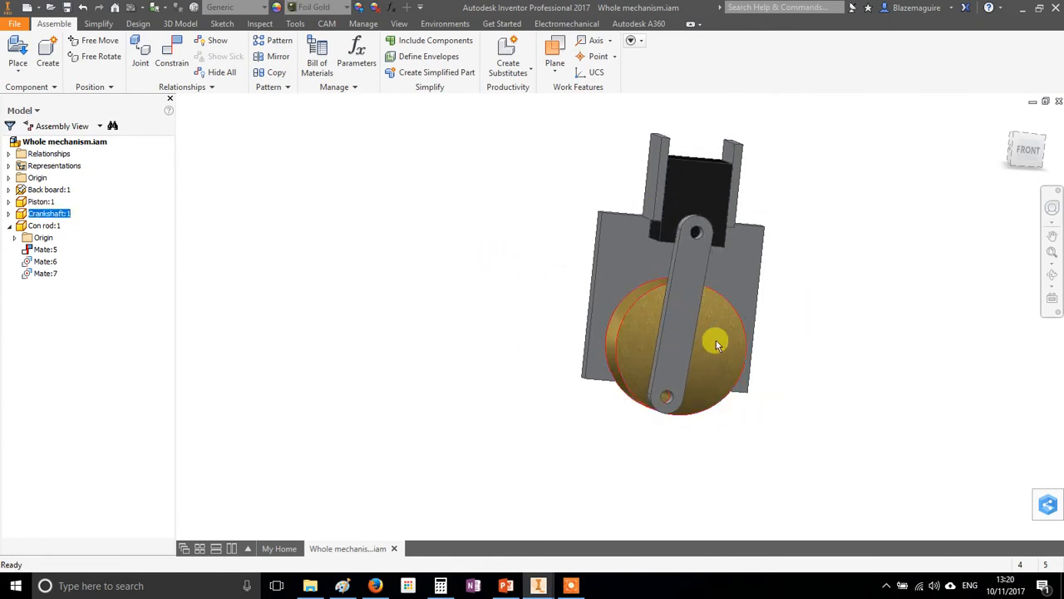
Edit the con rod's sketch to set the distance between its hole centres to 60 mm, and return to the assembly
{"action": "double_click", "coordinate": [696, 279]}
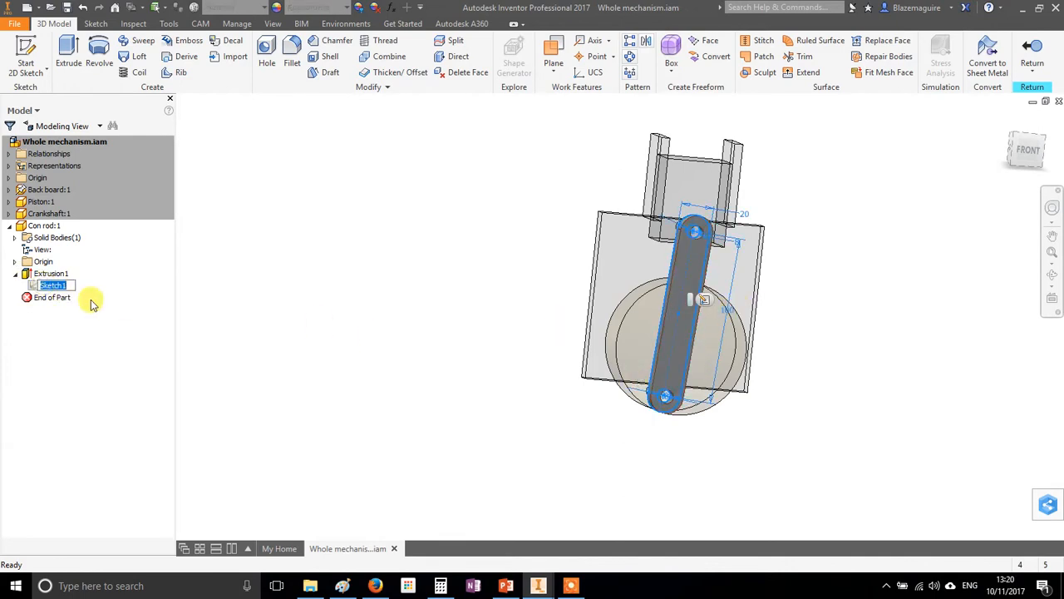
{"action": "double_click", "coordinate": [48, 286]}
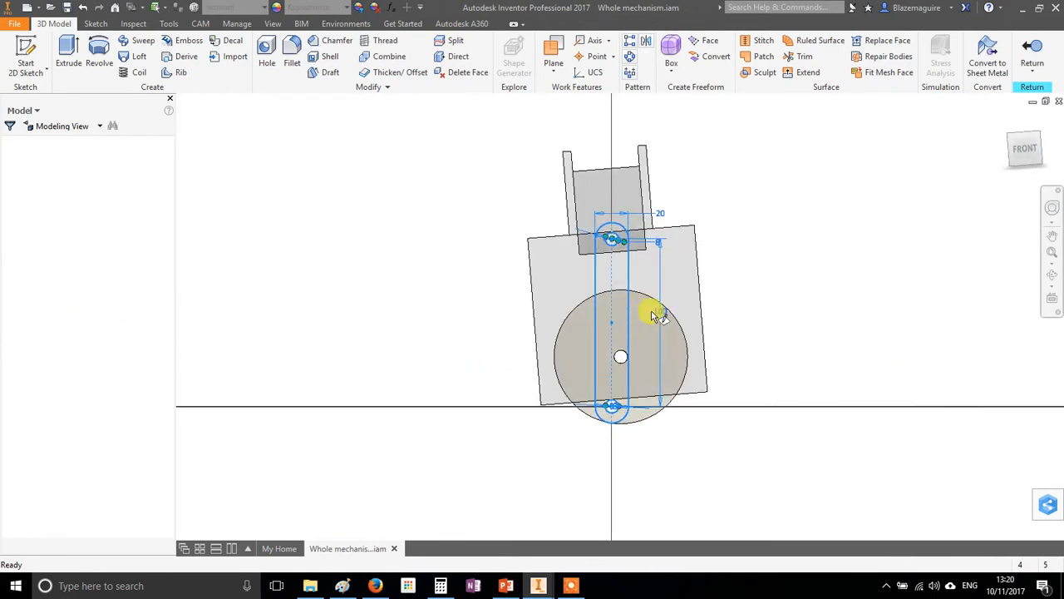
{"action": "double_click", "coordinate": [660, 312]}
{"action": "type", "text": "60"}
{"action": "key", "text": "Return"}
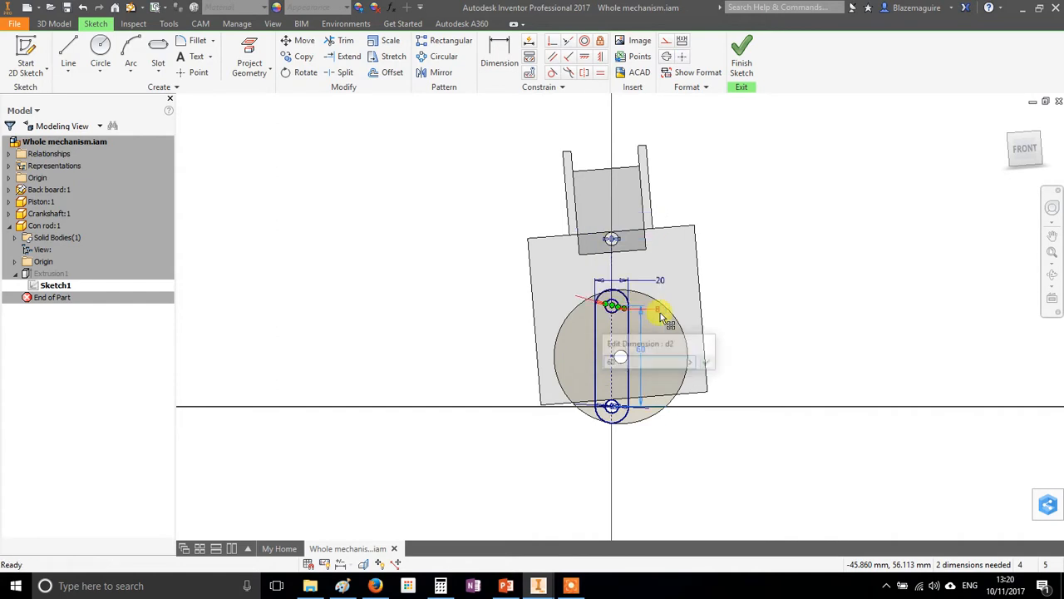
{"action": "left_click", "coordinate": [741, 54]}
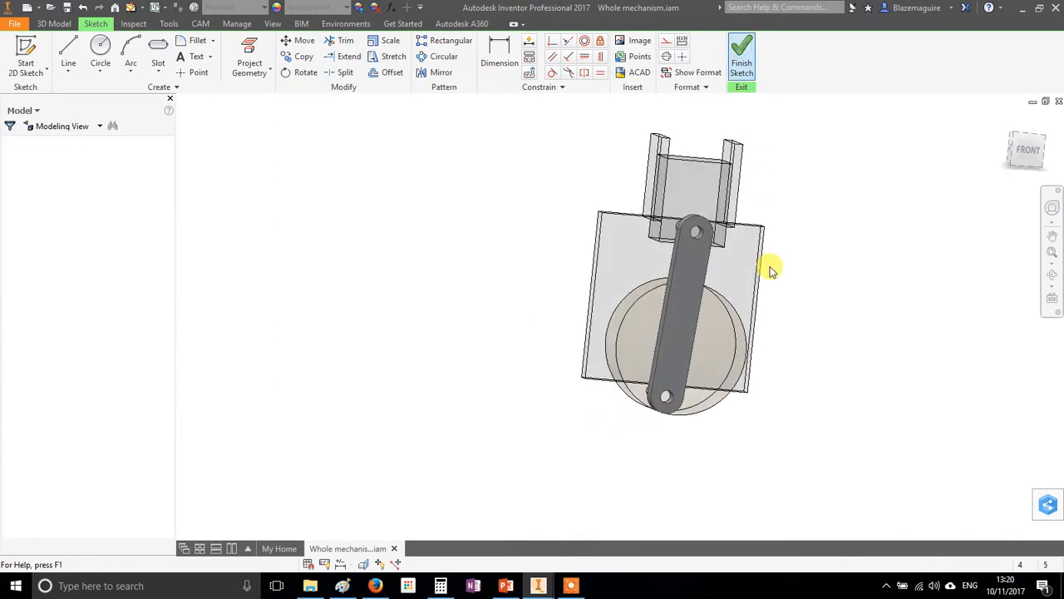
{"action": "left_click", "coordinate": [1032, 51]}
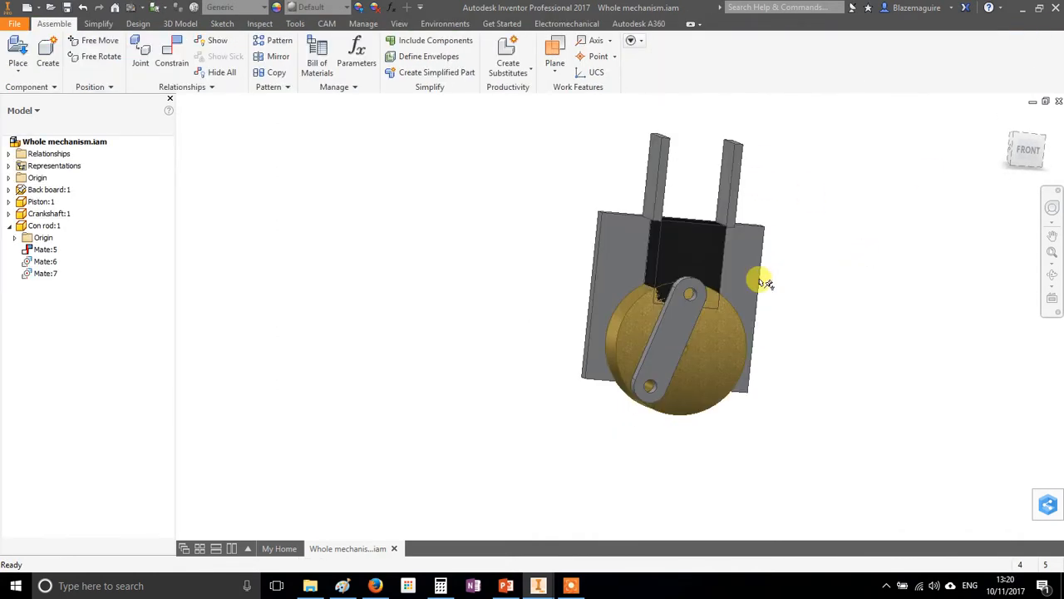
Rotate the crankshaft disc to check whether the piston overlaps it with the 60 mm con rod
{"action": "left_click_drag", "start_coordinate": [618, 332], "coordinate": [634, 382]}
{"action": "scroll", "coordinate": [697, 312], "scroll_direction": "up", "scroll_amount": 5}
{"action": "scroll", "coordinate": [576, 364], "scroll_direction": "down", "scroll_amount": 2}
{"action": "left_click_drag", "start_coordinate": [541, 400], "coordinate": [752, 340]}
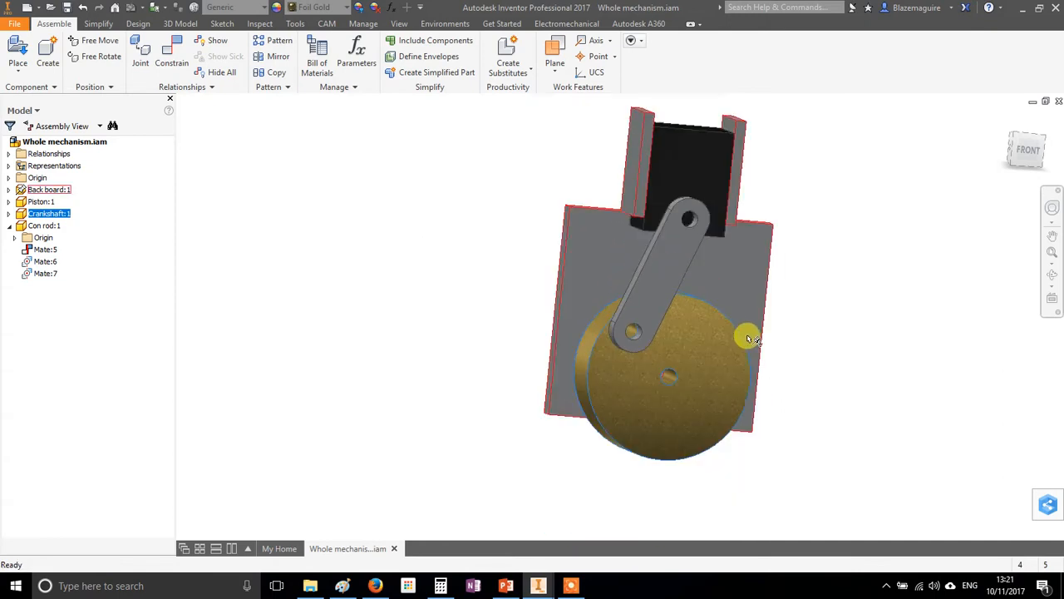
{"action": "scroll", "coordinate": [906, 345], "scroll_direction": "down", "scroll_amount": 3}
{"action": "middle_click_drag", "start_coordinate": [891, 342], "coordinate": [707, 329], "text": "shift"}
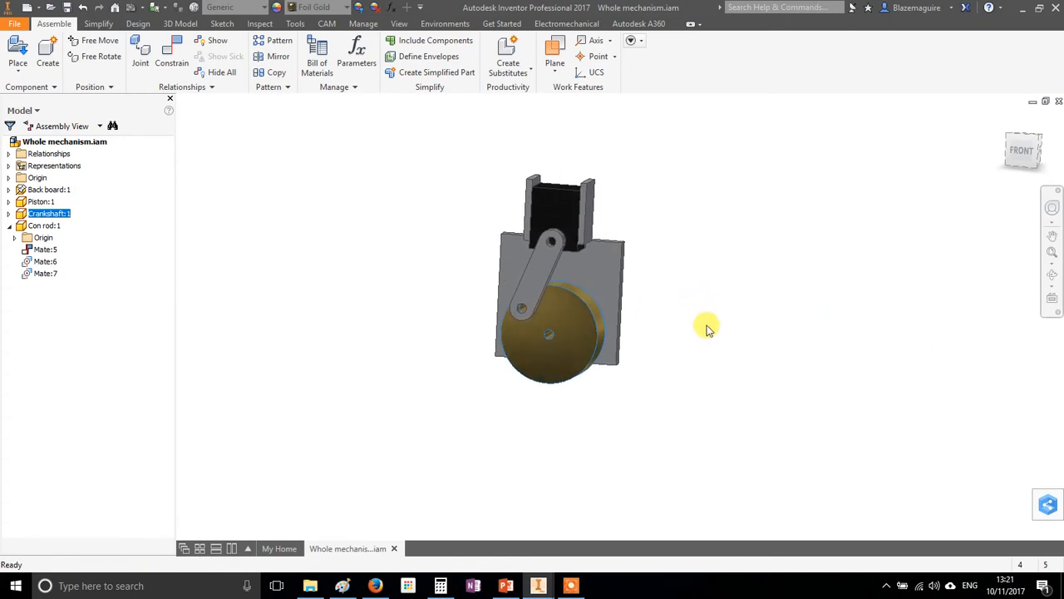
Add the piston and the crankshaft disc to the contact set and activate the contact solver
{"action": "scroll", "coordinate": [555, 295], "scroll_direction": "up", "scroll_amount": 3}
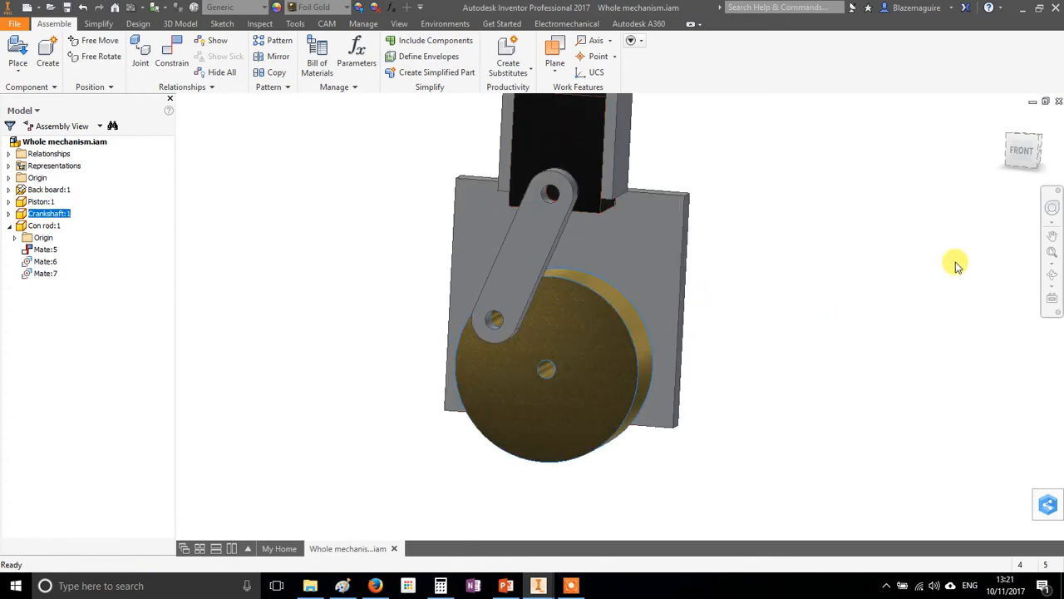
{"action": "left_click", "coordinate": [584, 138]}
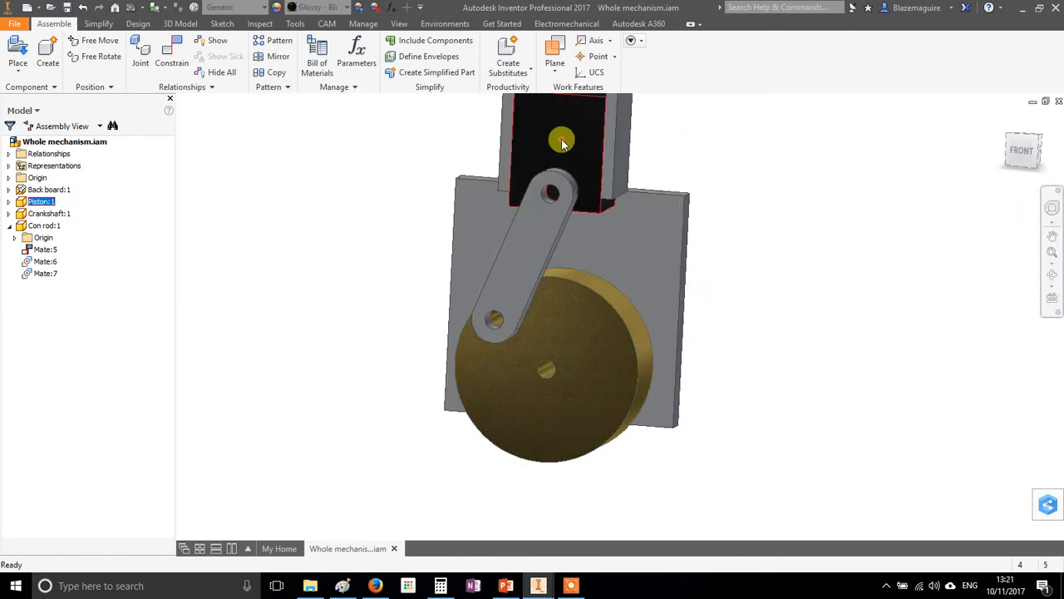
{"action": "right_click", "coordinate": [562, 143]}
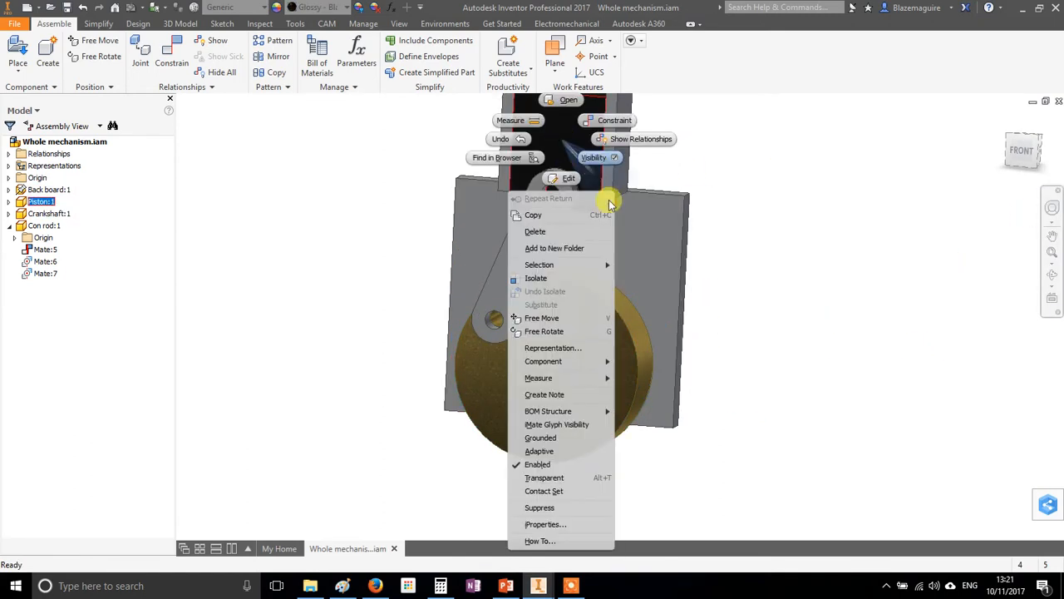
{"action": "left_click", "coordinate": [528, 491]}
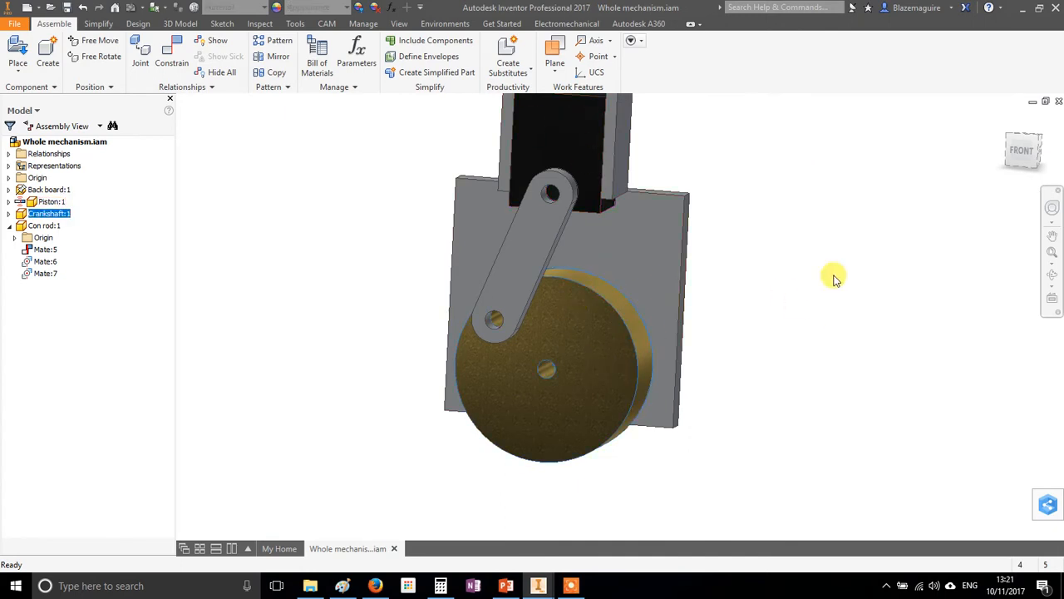
{"action": "left_click", "coordinate": [579, 315]}
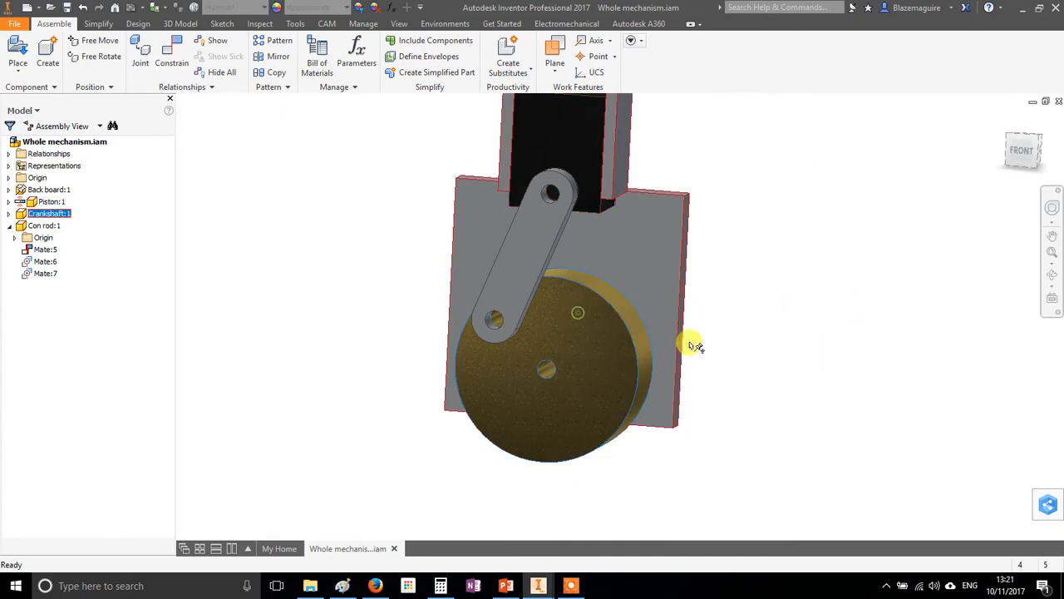
{"action": "right_click", "coordinate": [585, 337]}
{"action": "left_click", "coordinate": [571, 508]}
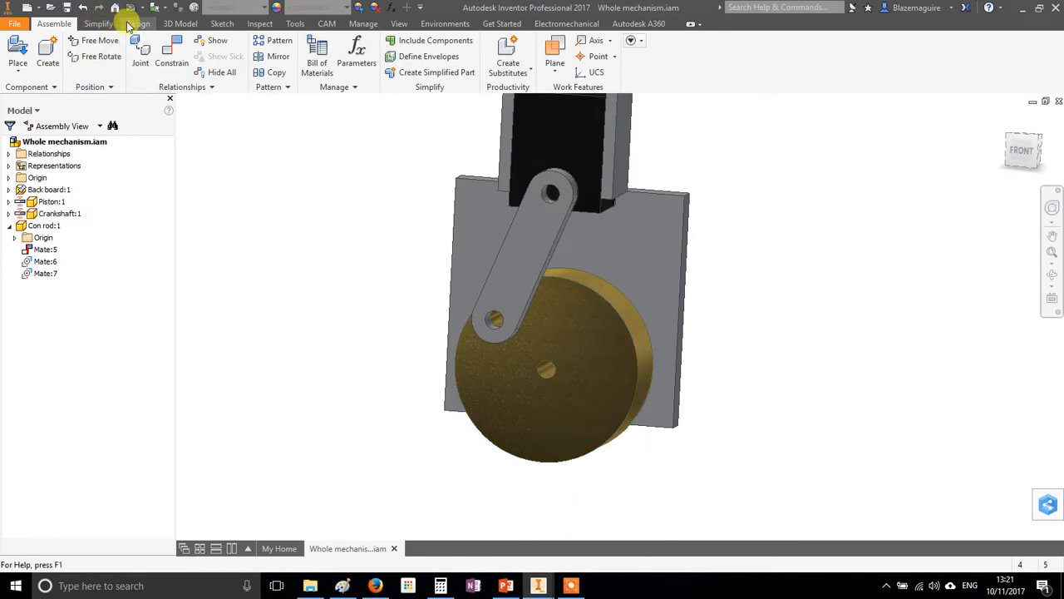
{"action": "left_click", "coordinate": [259, 23]}
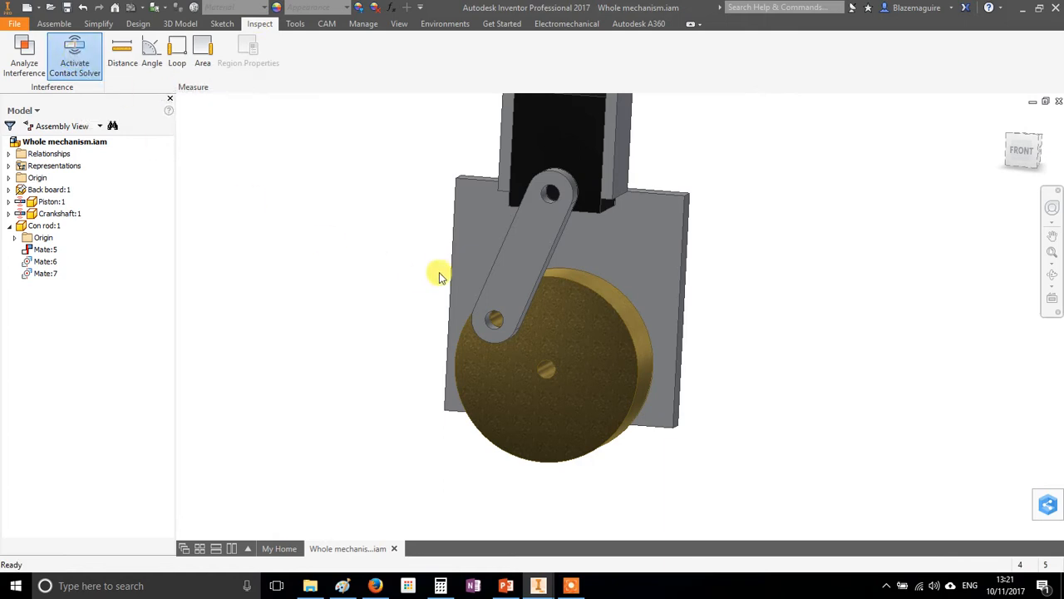
Rotate the crankshaft disc back and forth to test its contact with the piston
{"action": "left_click_drag", "start_coordinate": [570, 305], "coordinate": [597, 356]}
{"action": "scroll", "coordinate": [596, 354], "scroll_direction": "up", "scroll_amount": 3}
{"action": "middle_click_drag", "start_coordinate": [545, 351], "coordinate": [631, 350], "text": "shift"}
{"action": "middle_click_drag", "start_coordinate": [708, 389], "coordinate": [615, 379], "text": "shift"}
{"action": "left_click_drag", "start_coordinate": [617, 357], "coordinate": [591, 331]}
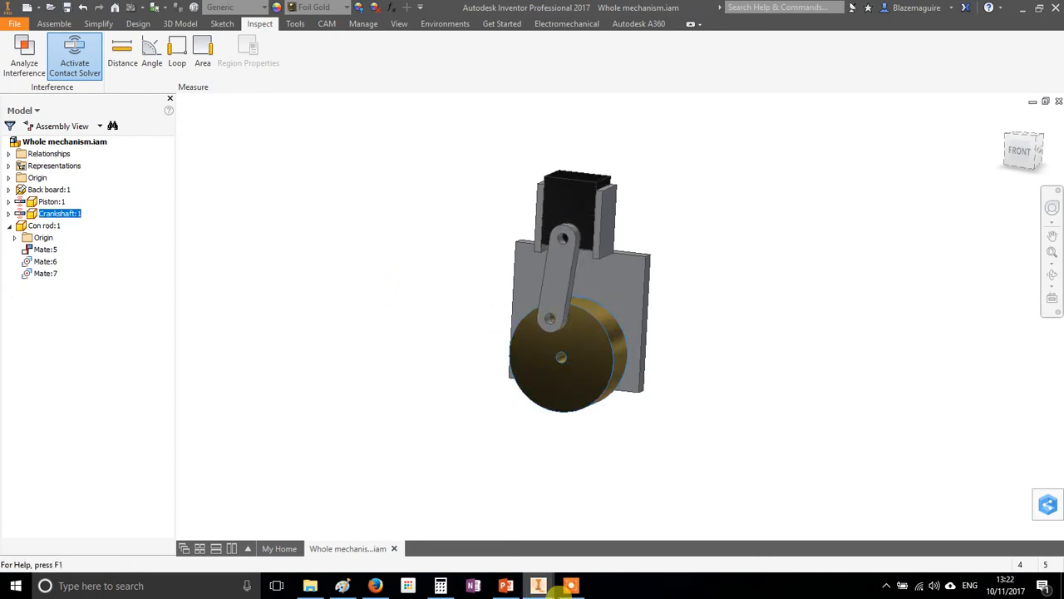